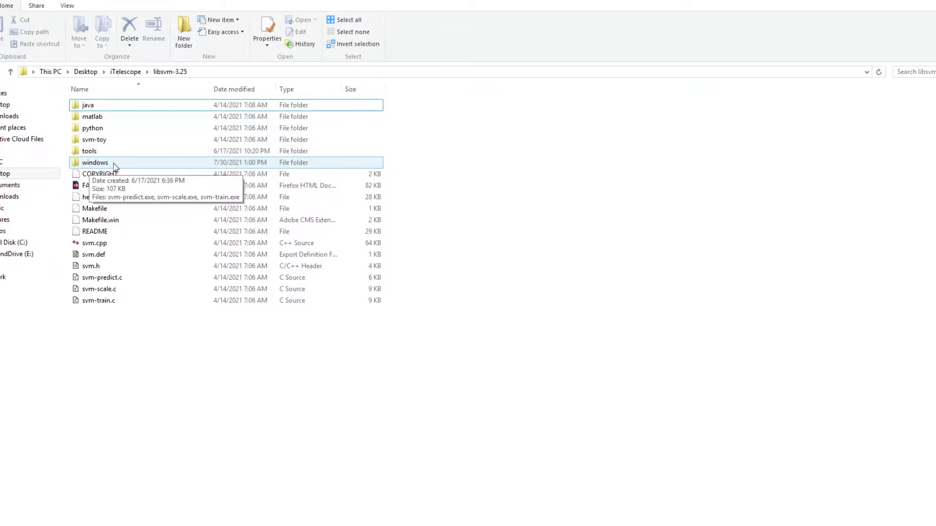
Open the windows folder inside libsvm-3.25 to view the SVM executables
double_click(115, 167)
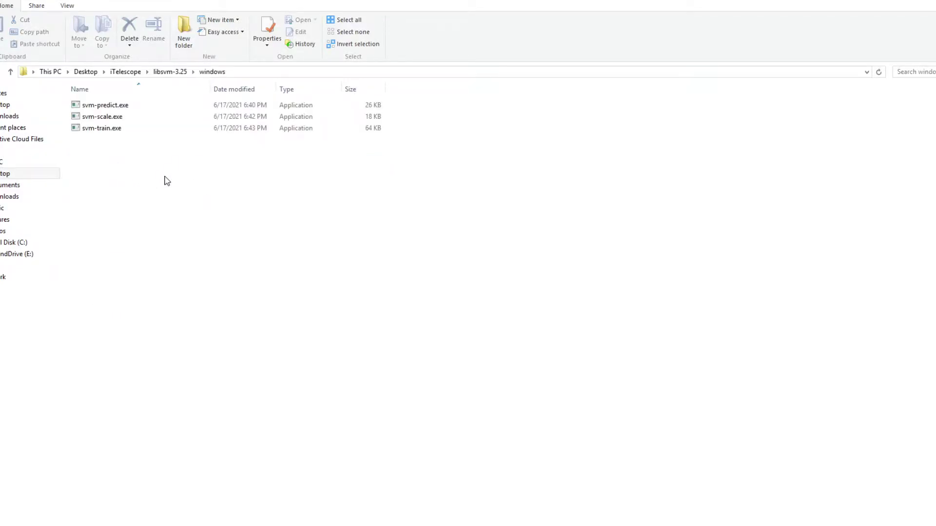
click(104, 119)
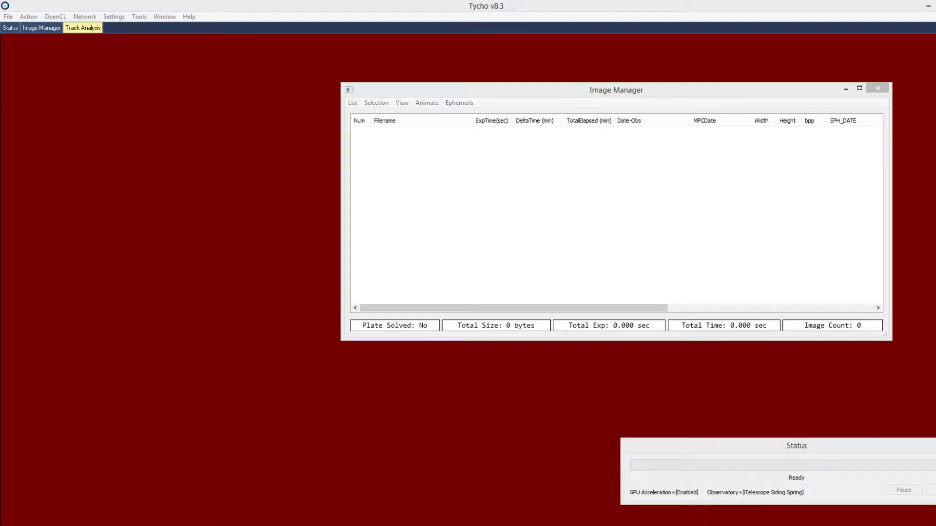
Switch to Tycho, examine the confidence model options in the Track Analysis tool, and close it
click(53, 89)
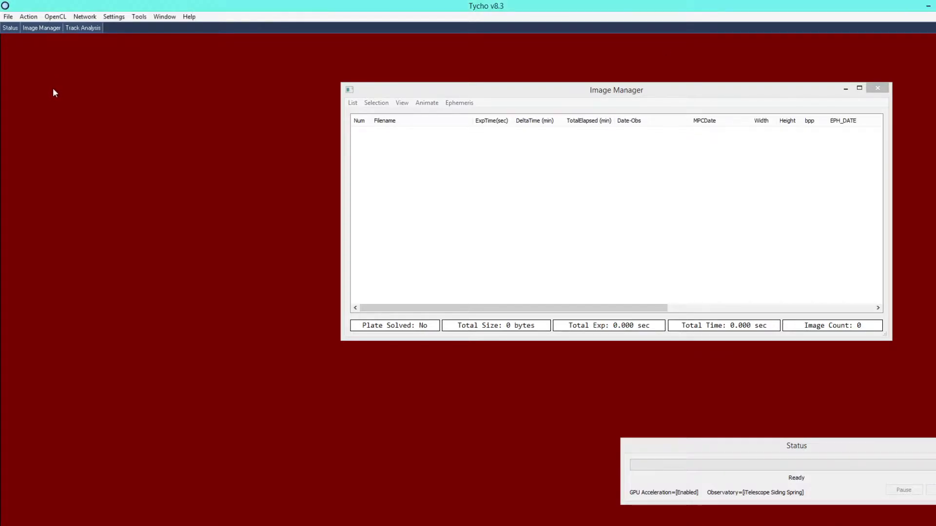
click(7, 16)
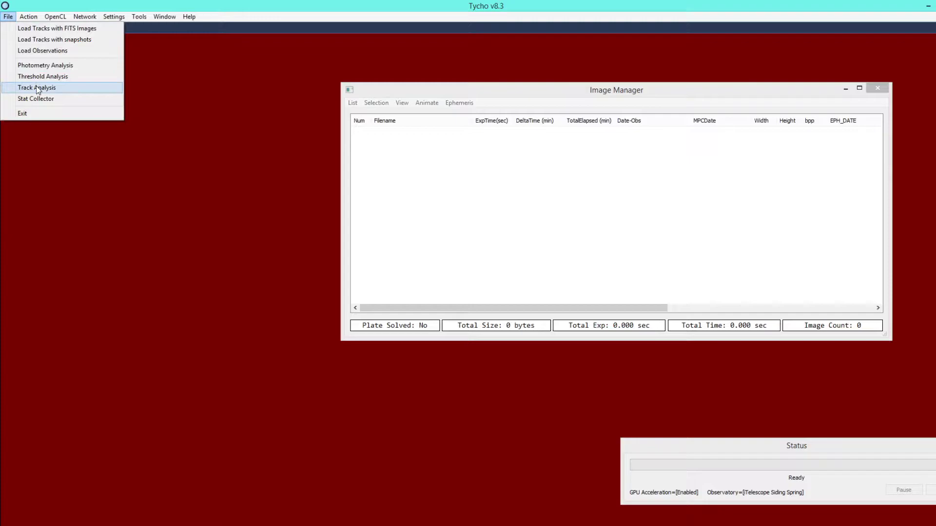
click(71, 89)
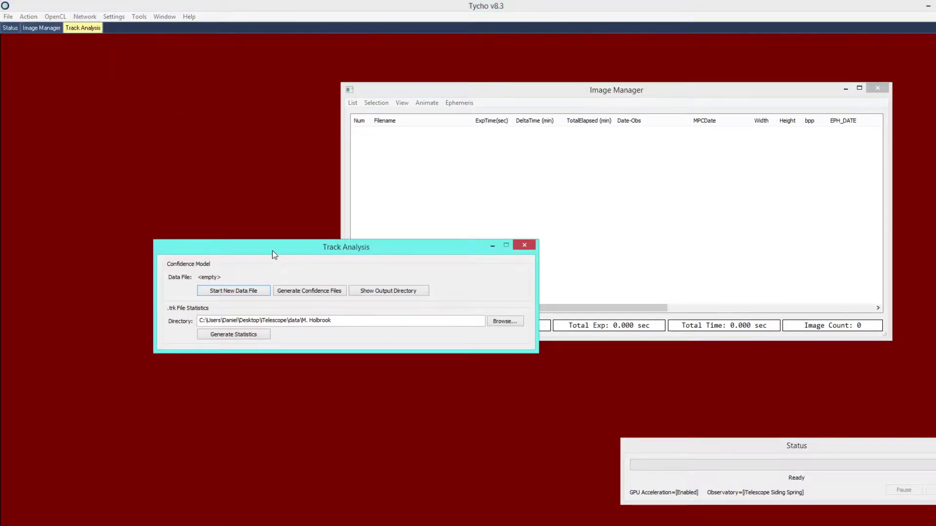
drag(272, 252, 274, 259)
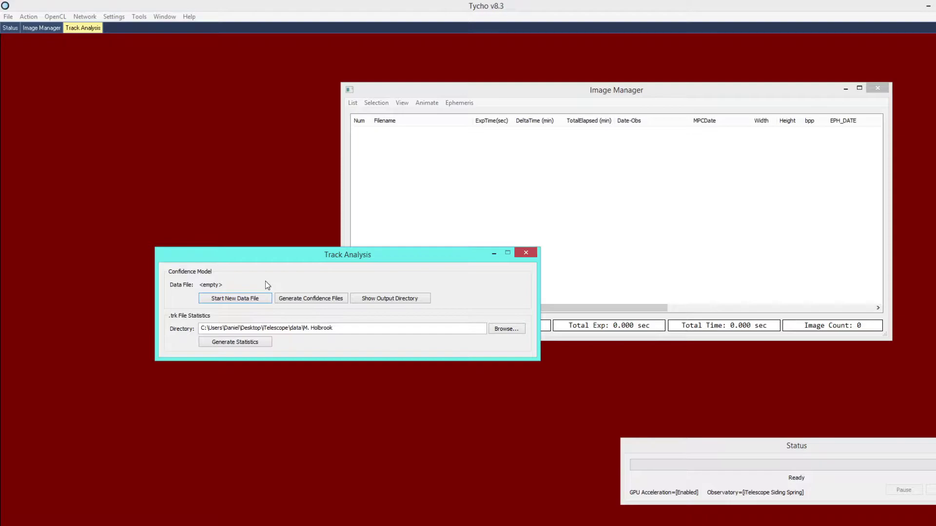
click(525, 252)
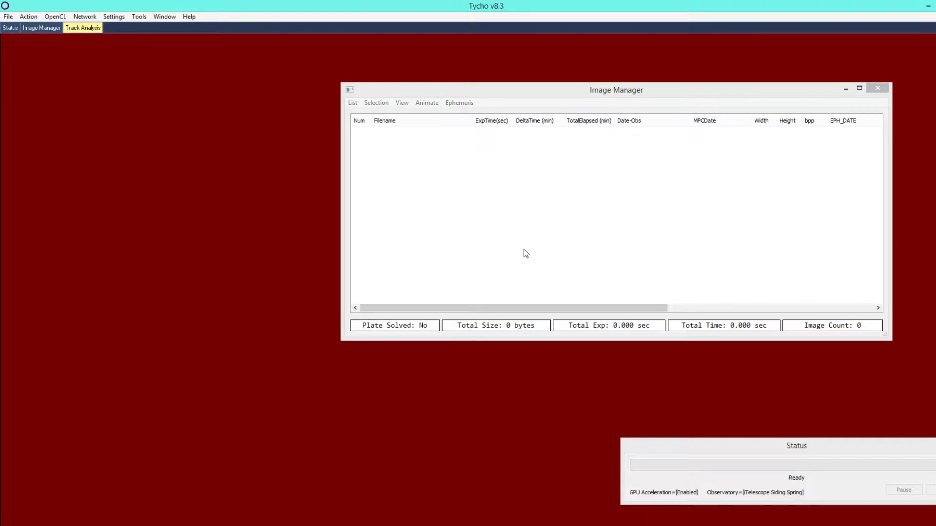
Load all FITS images from the dataset_for_tycho_guide_c_a1 folder into the Image Manager
click(353, 103)
click(380, 114)
click(584, 195)
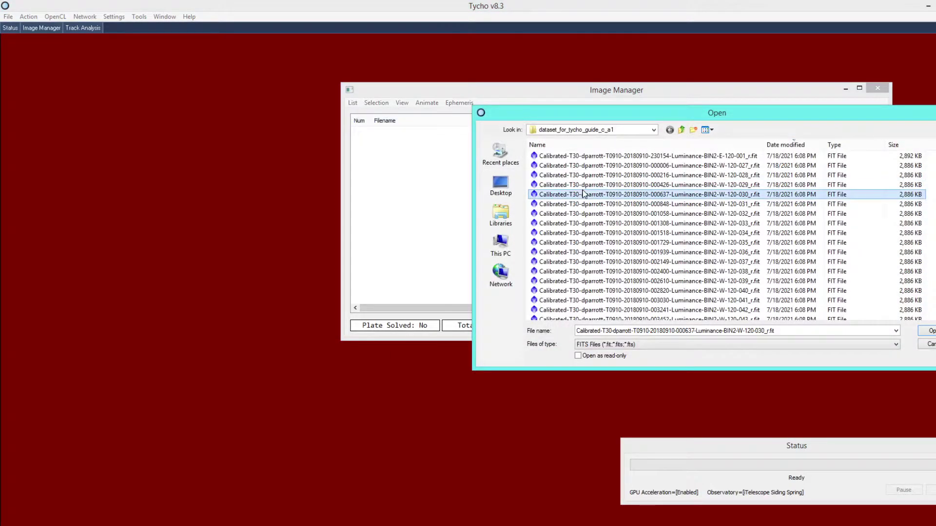
key(ctrl+a)
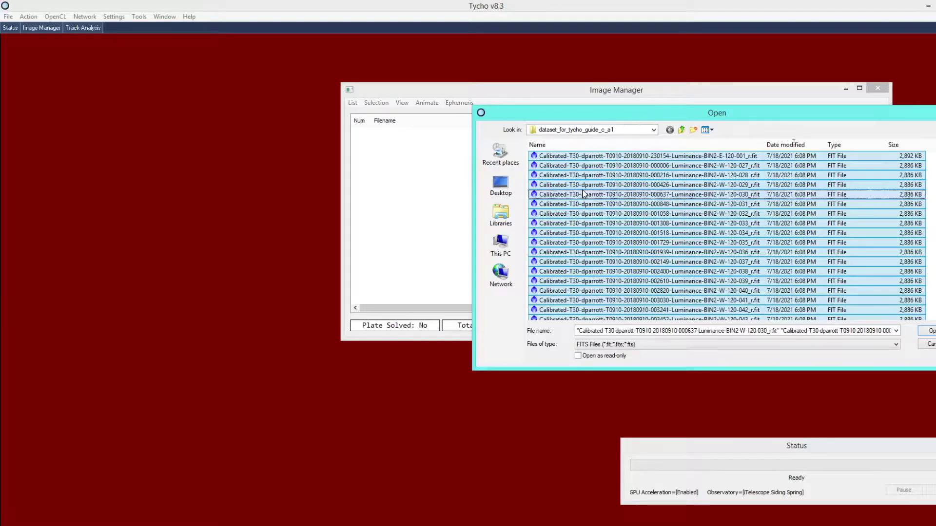
click(926, 331)
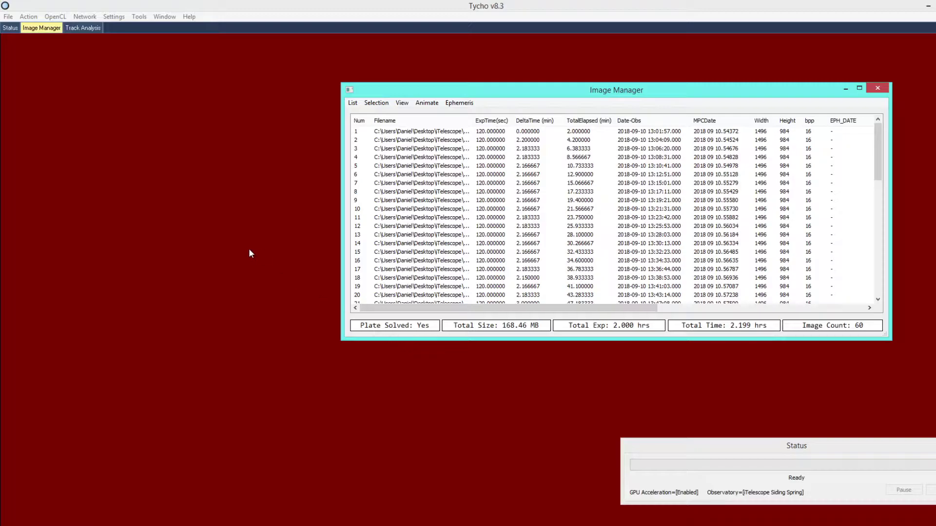
Display the loaded images in the Image Viewer and animate them to inspect the star field
click(31, 18)
click(49, 29)
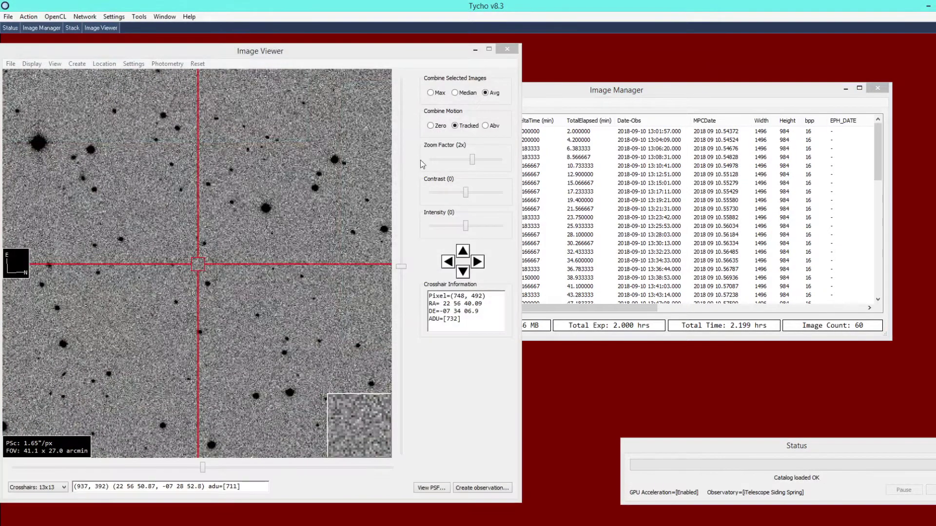
click(587, 108)
click(427, 103)
click(437, 129)
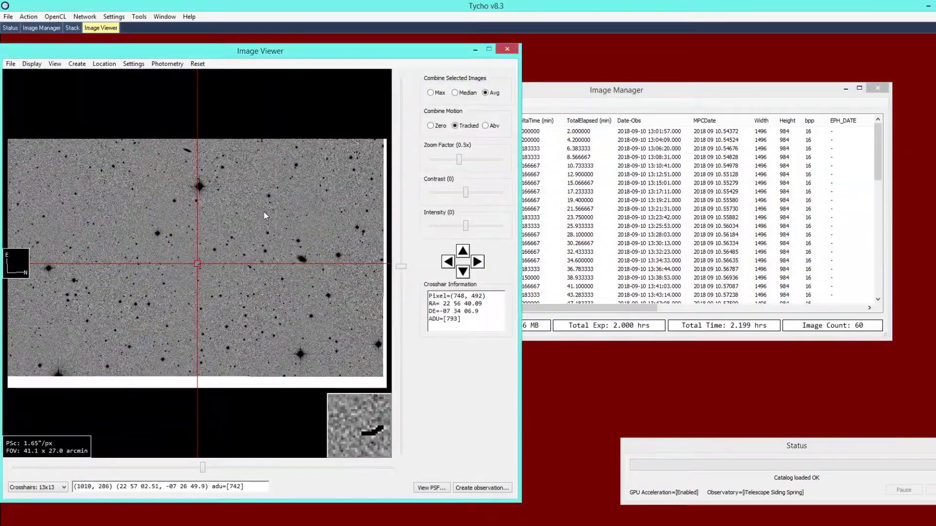
scroll(266, 210, down, 1)
scroll(266, 211, up, 1)
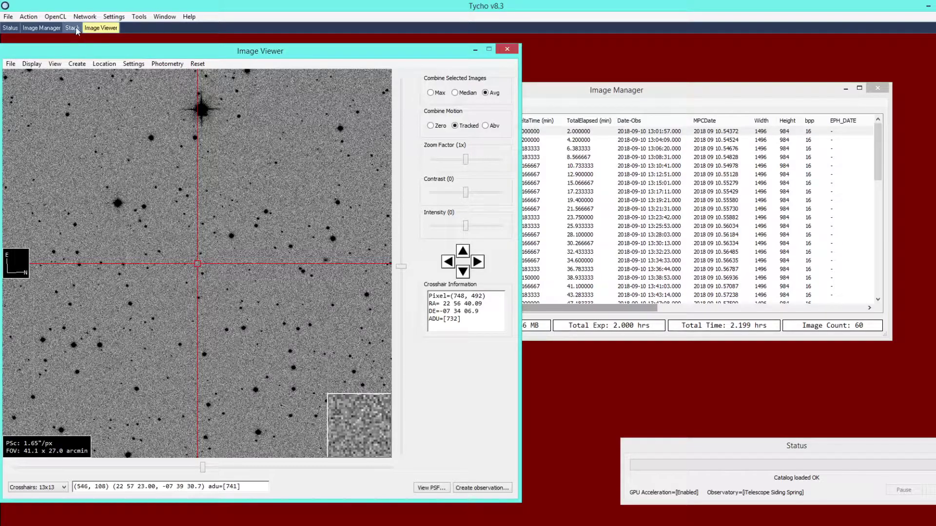
Run the Synthetic Tracker with an automatic star mask threshold, 50% detection sensitivity and the preset speed and position angle limits
click(28, 16)
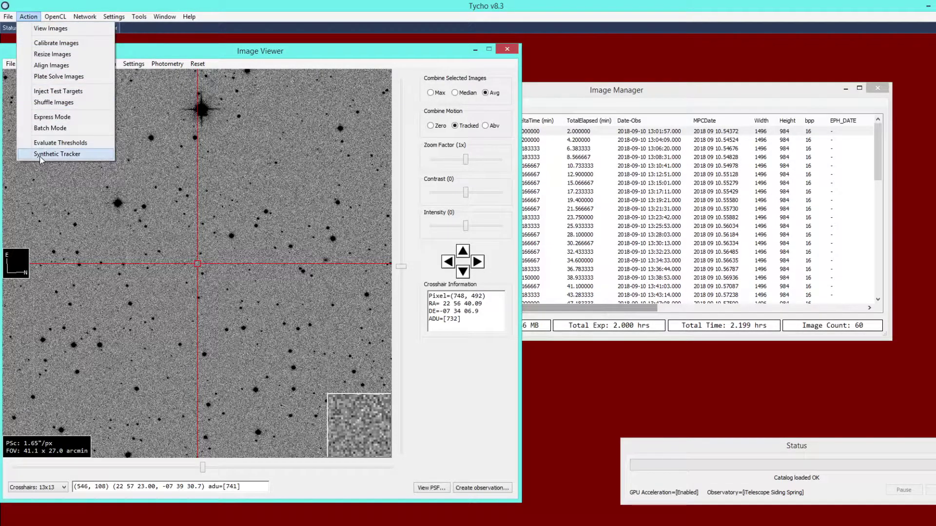
click(56, 155)
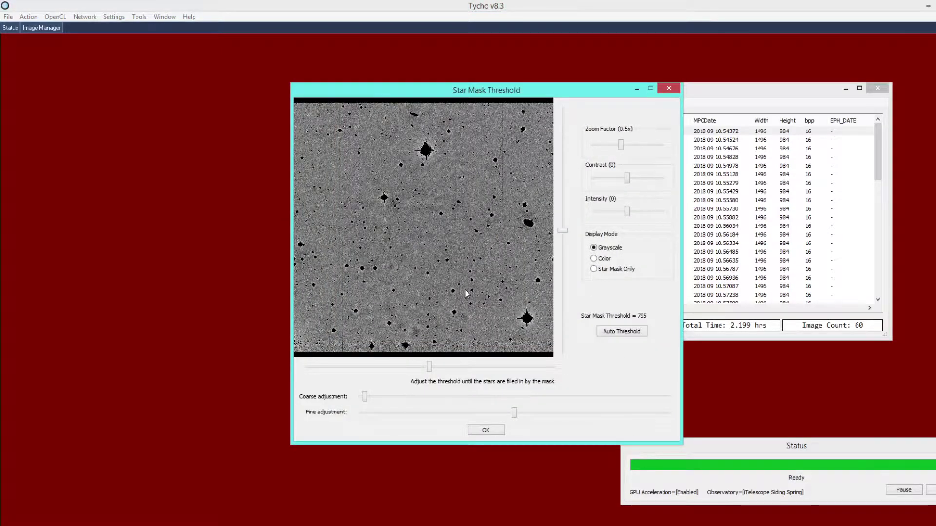
click(617, 334)
click(485, 431)
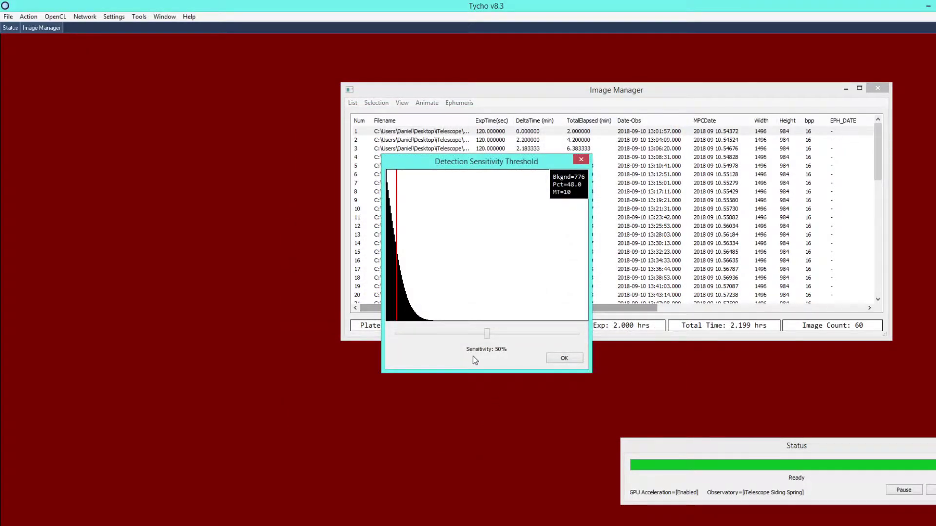
click(563, 358)
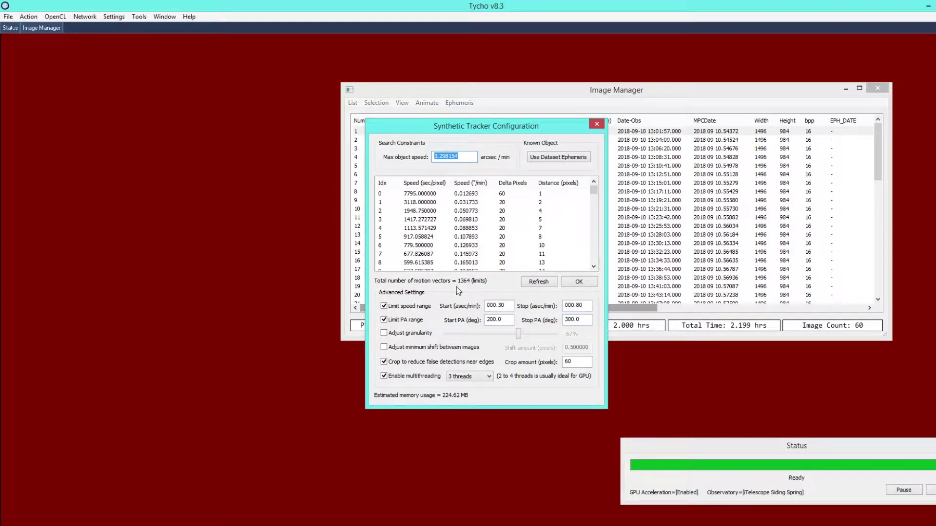
click(570, 284)
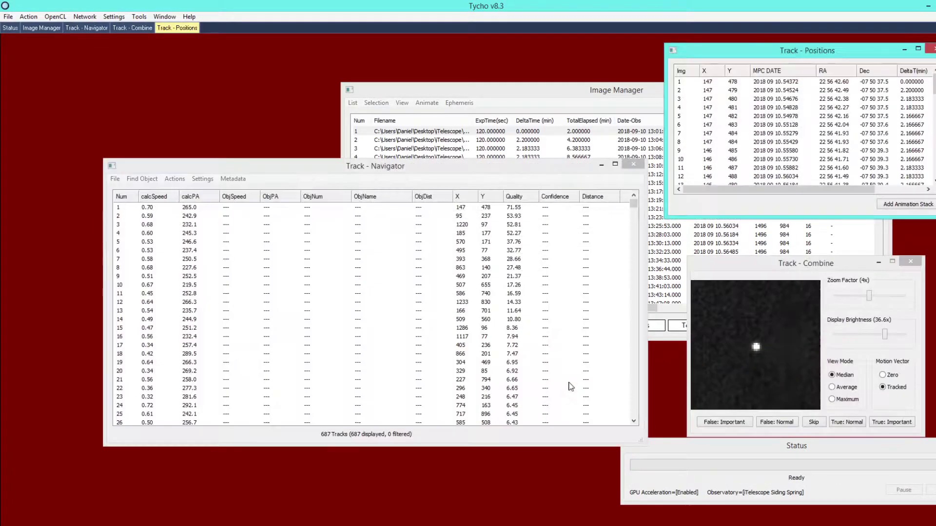
Load the known objects into the Track Navigator to identify the detected tracks
drag(220, 167, 269, 170)
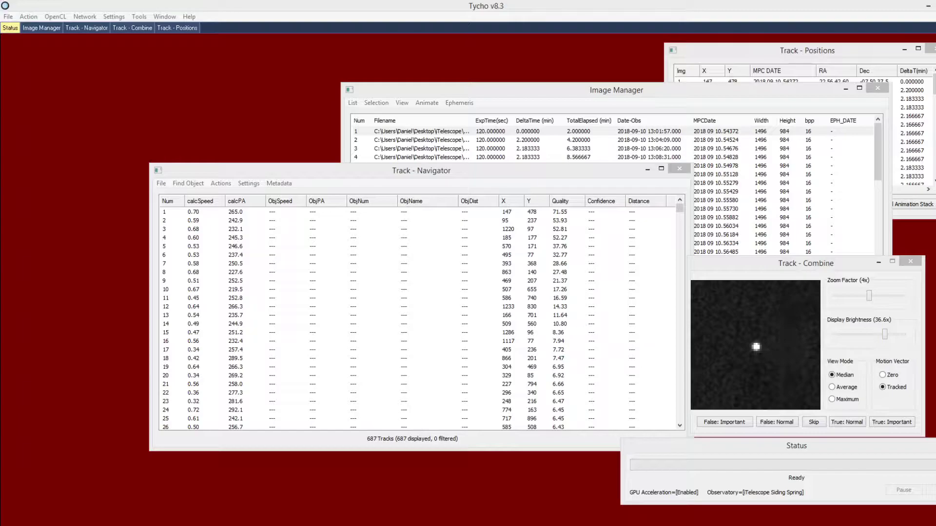
click(783, 450)
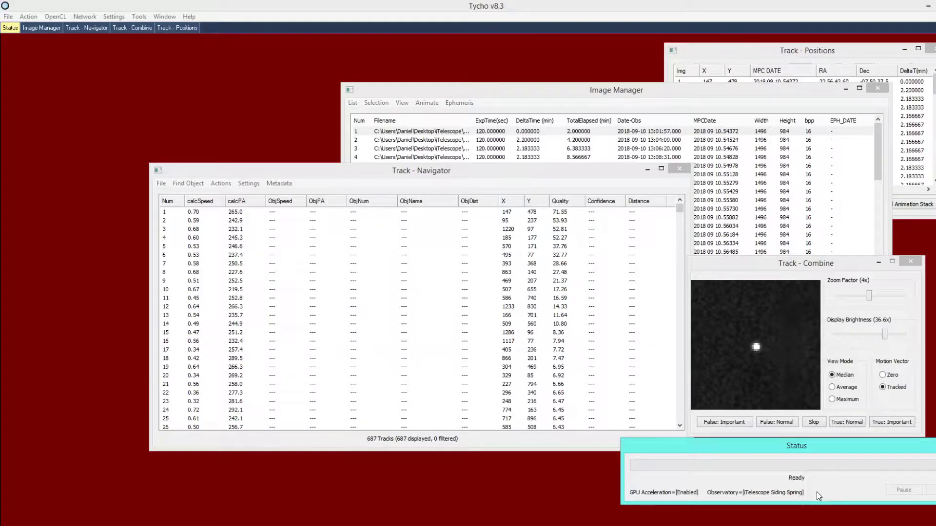
key(ctrl+Tab)
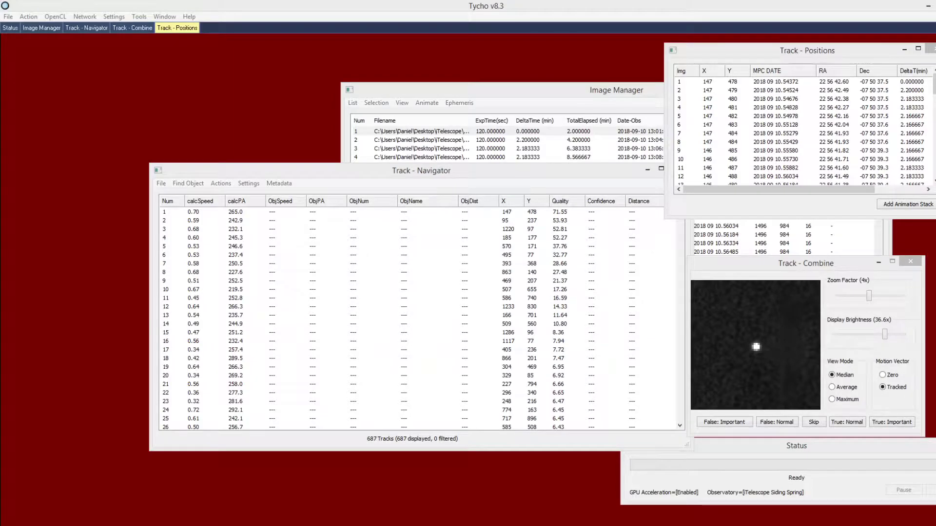
click(368, 186)
click(161, 184)
click(169, 195)
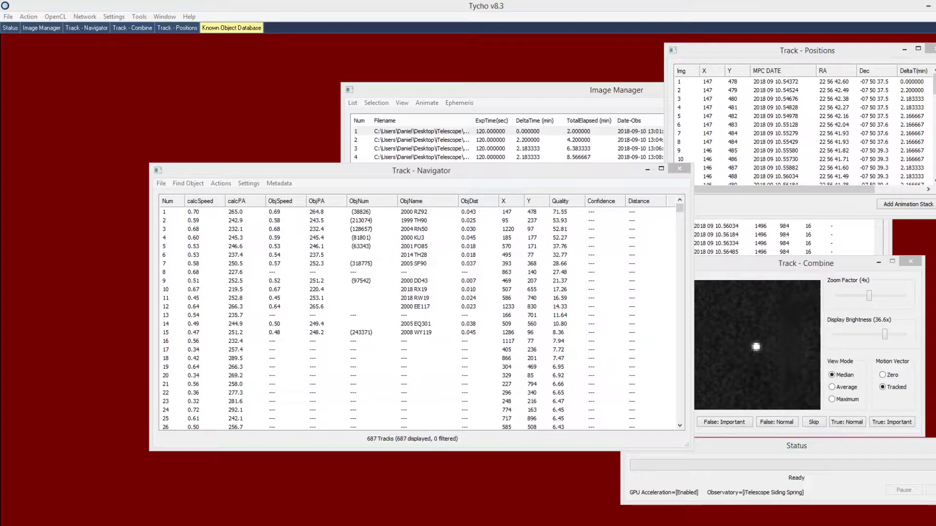
Review the orbital integration and track identification parameters of the Known Object Database, and cancel the dialog
click(591, 176)
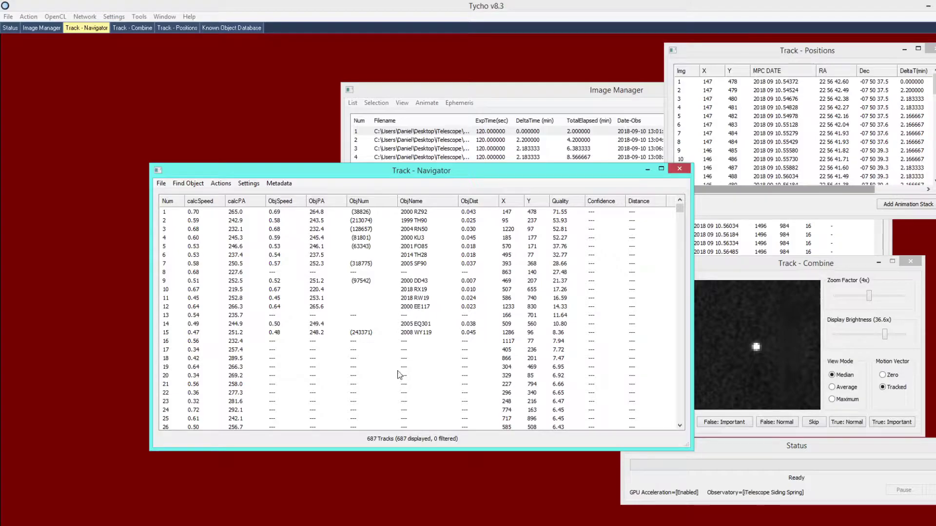
click(121, 18)
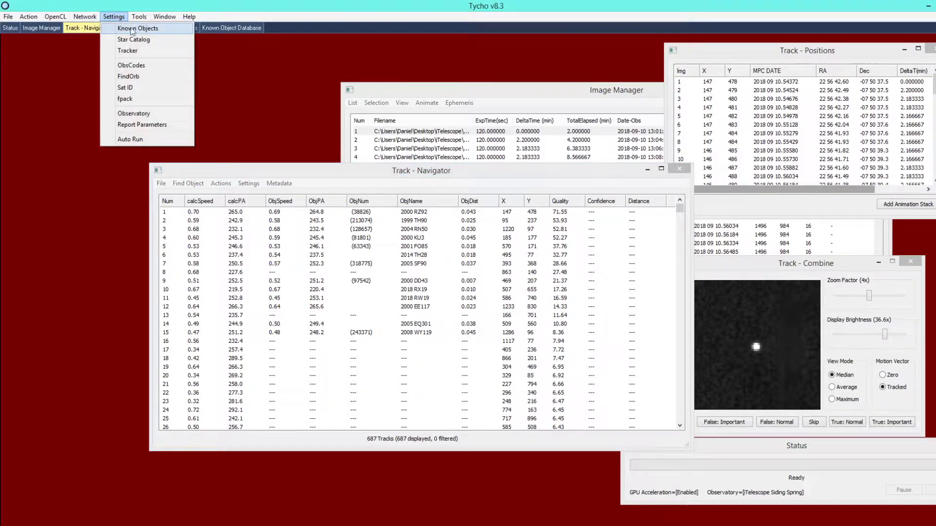
click(177, 28)
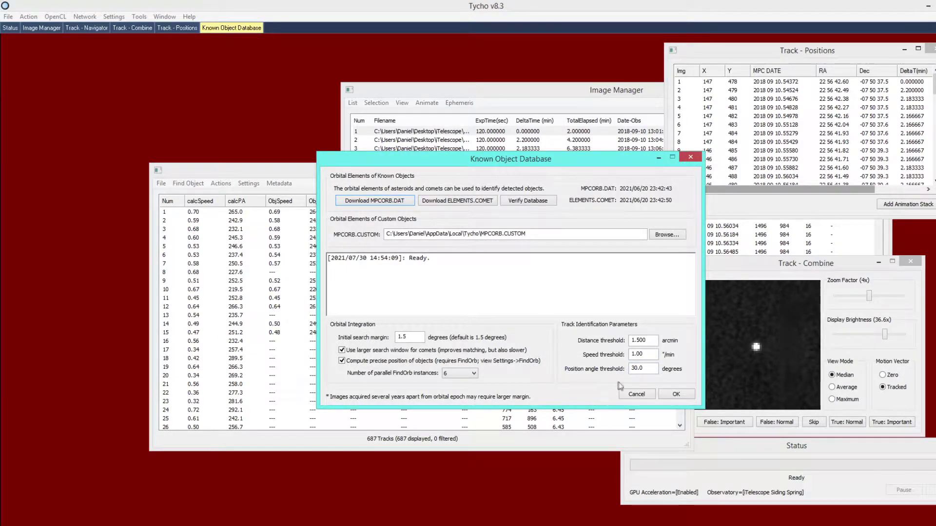
click(637, 394)
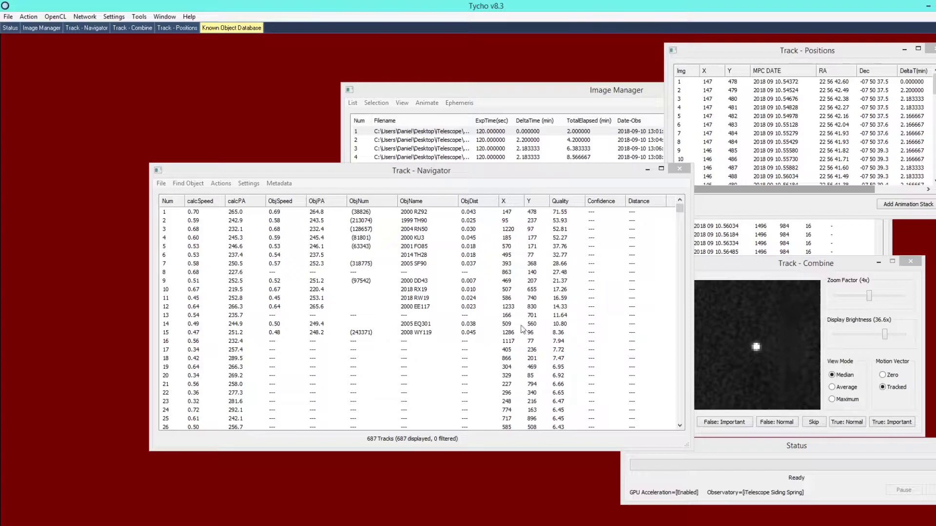
Check in the Tracker Settings that the default confidence model with Balanced sensitivity is selected, and accept the dialog
click(747, 482)
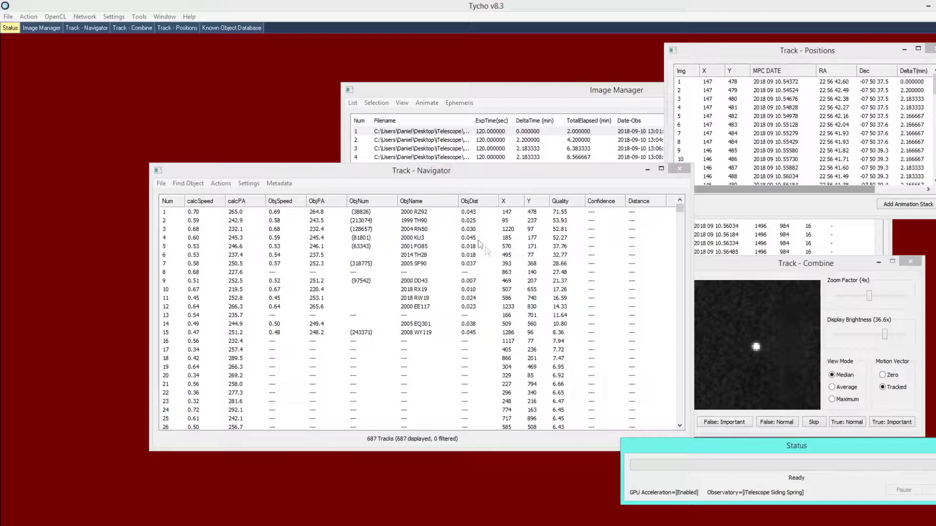
click(465, 190)
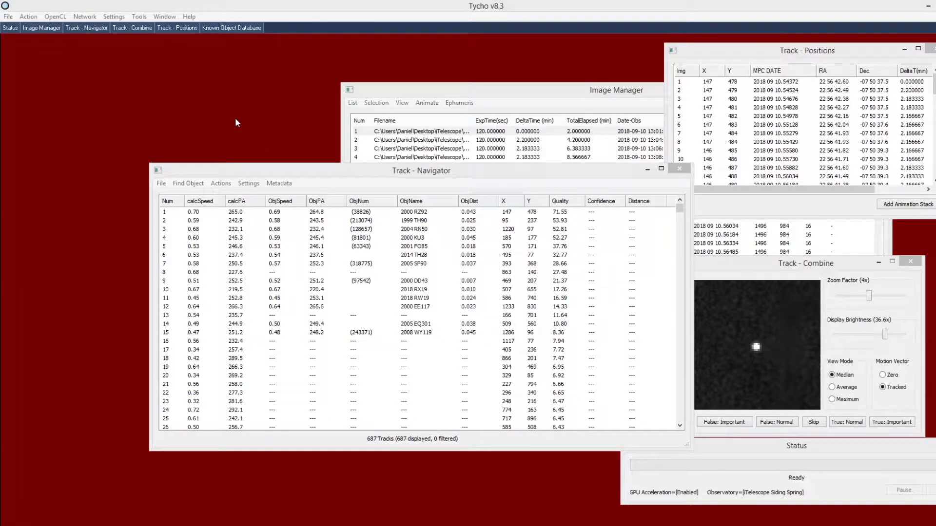
click(114, 16)
click(118, 47)
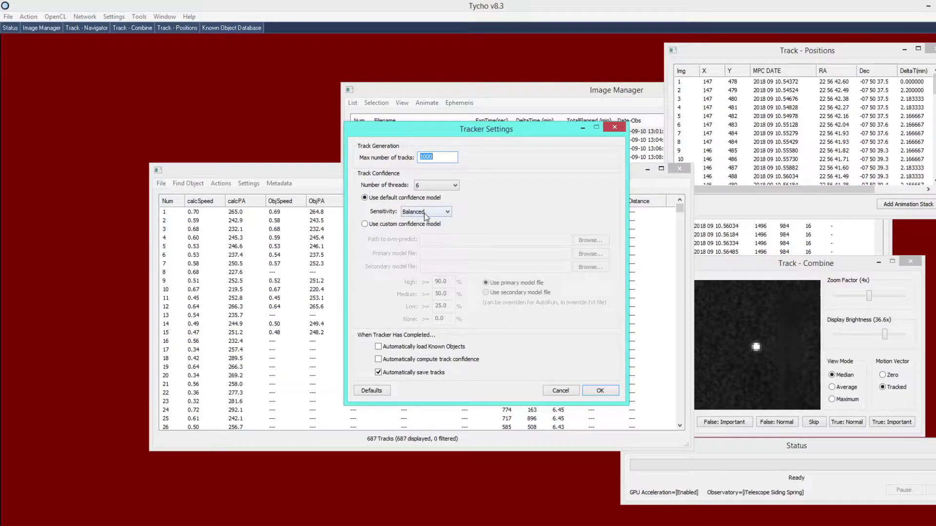
click(599, 391)
Compute the confidence of all tracks in the Track Navigator
click(217, 185)
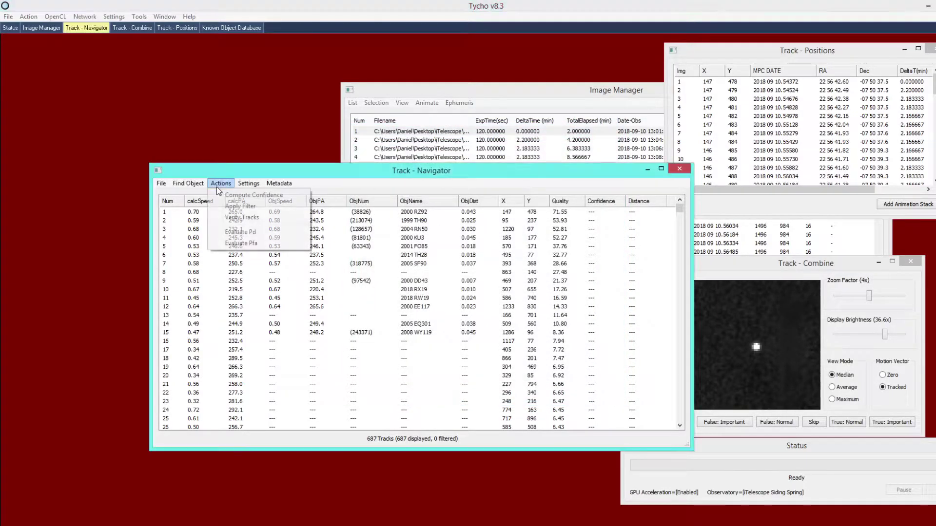
click(269, 194)
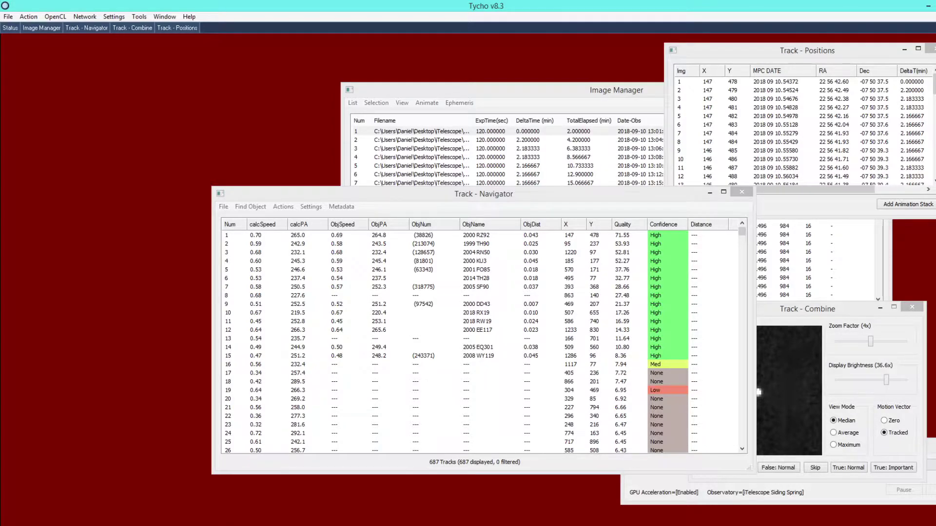
click(547, 197)
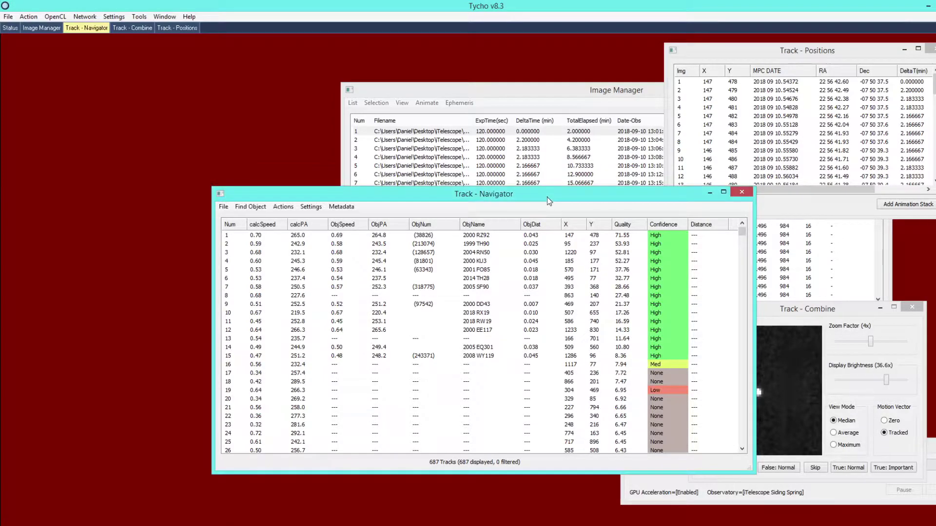
Open track 1 (2000 RZ92) for verification with its blinking stacks shown in the Image Viewer
double_click(505, 238)
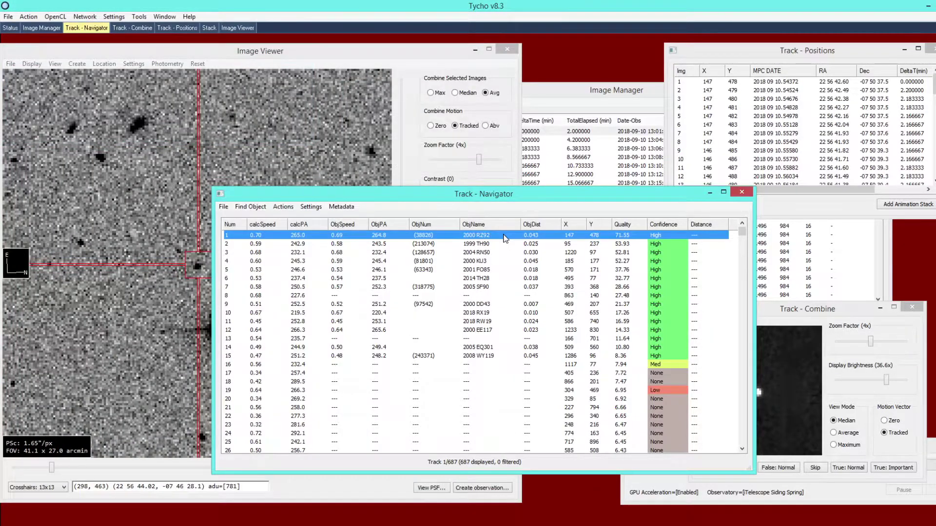
click(326, 142)
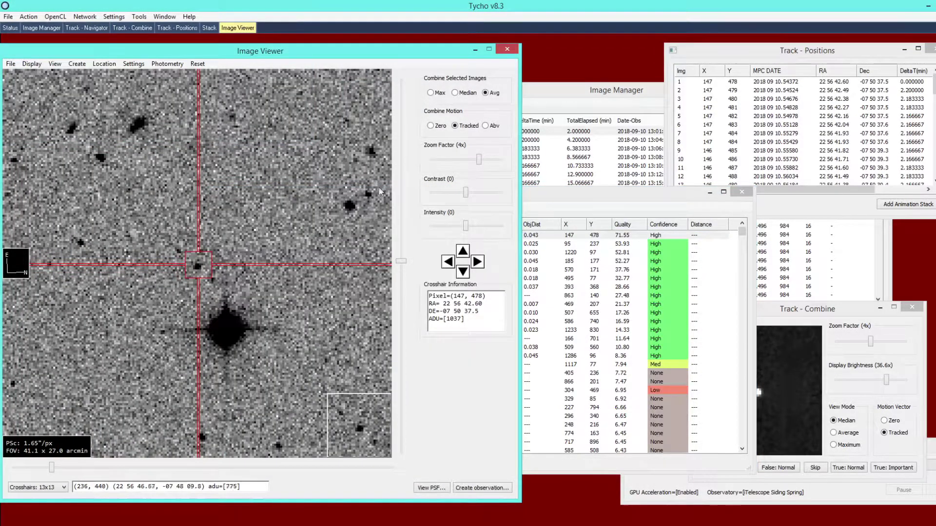
double_click(542, 238)
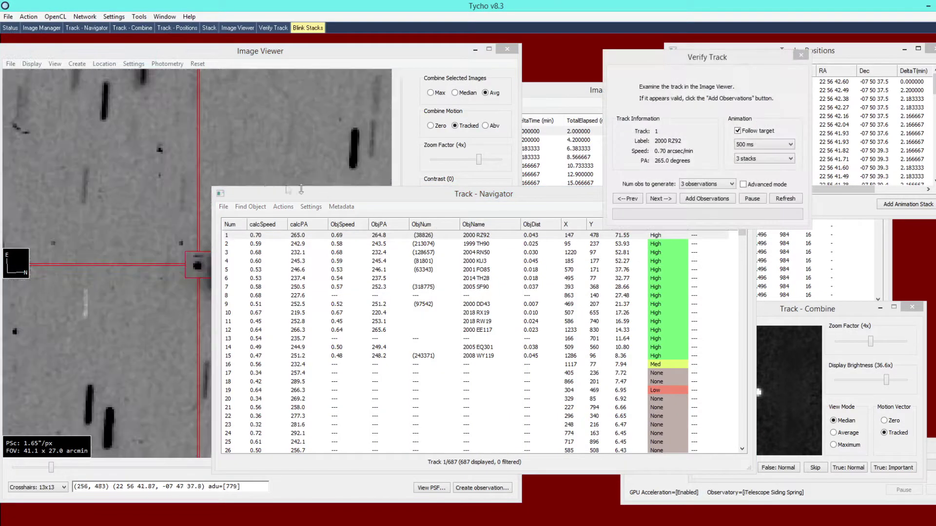
View the blinking stacks of track 1 in the Image Viewer at a zoom factor of 2x
click(245, 164)
scroll(262, 276, down, 3)
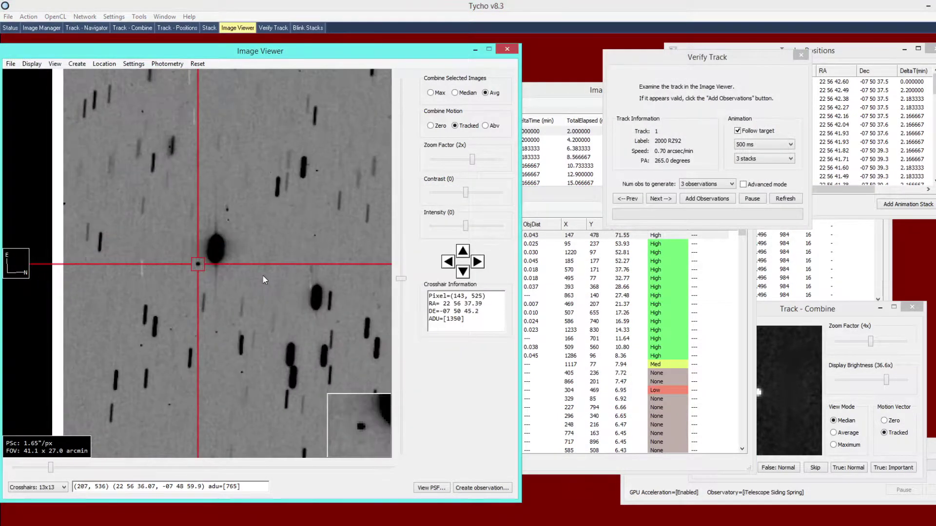
scroll(253, 277, up, 1)
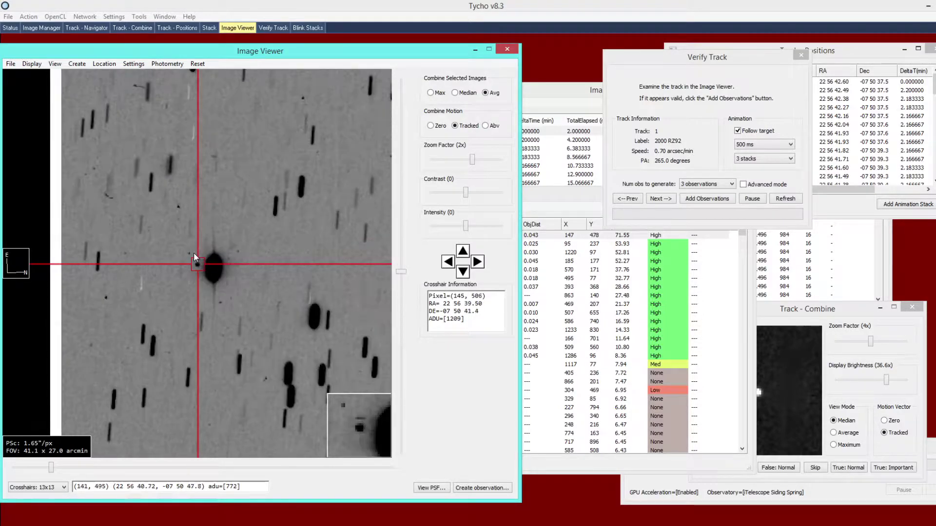
Step back and forth through the individual images of track 1 in Track - Positions, up to image 60, following the object in the Image Viewer
click(840, 98)
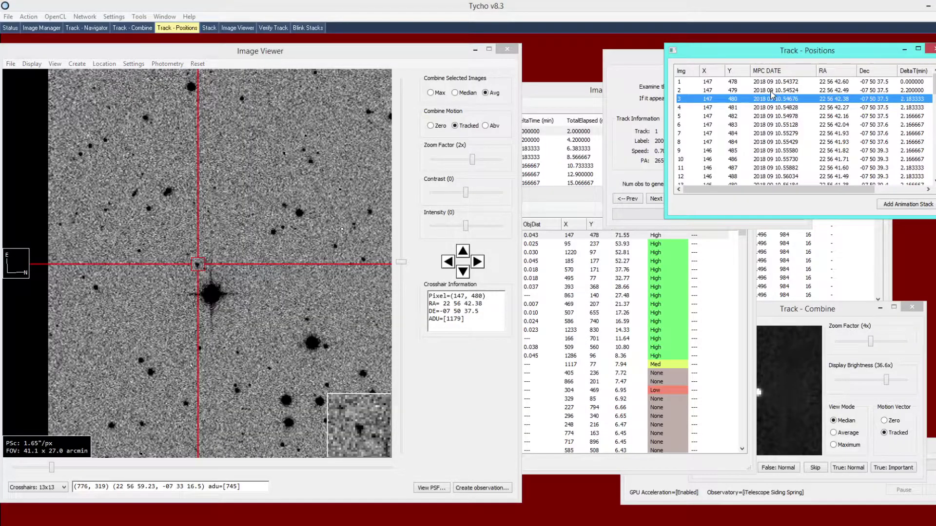
key(Down)
key(Down)
key(Down)
key(Down)
key(Down)
key(Down)
key(Down)
key(Down)
key(Down)
key(Down)
key(Down)
key(Down)
key(Down)
key(Down)
key(Down)
key(Down)
key(Down)
key(Down)
key(Down)
key(Down)
key(Down)
key(Down)
key(Down)
key(Down)
key(Down)
key(Down)
key(Down)
key(Down)
key(Down)
key(Down)
key(Down)
key(Down)
key(Down)
key(Down)
key(Down)
key(Down)
key(Down)
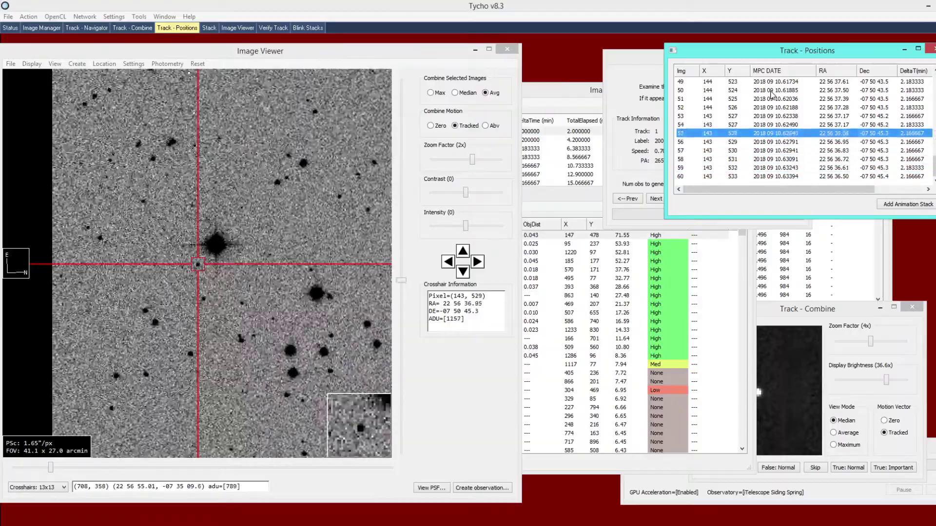
key(Home)
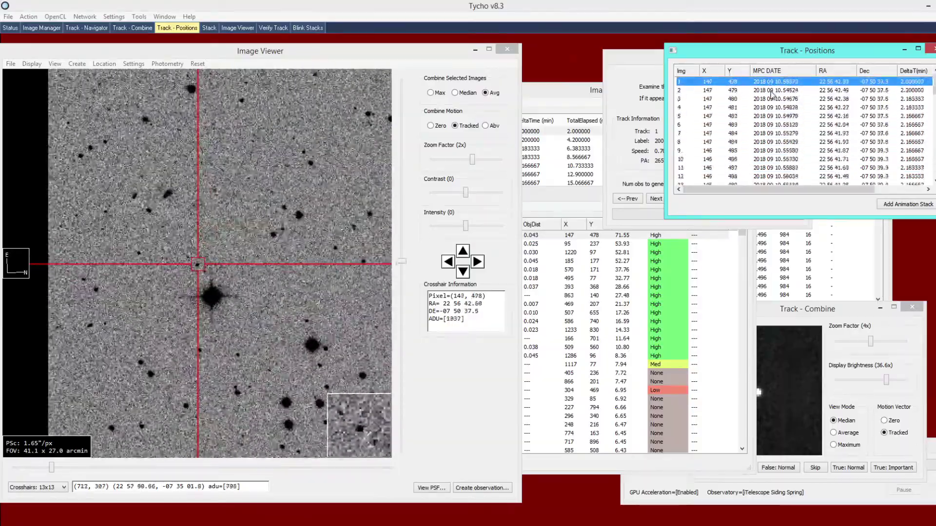
key(Down)
key(Down)
key(Down)
key(Down)
key(Down)
key(Down)
key(Down)
key(Down)
key(Down)
key(Down)
key(Down)
key(Down)
key(Down)
key(Down)
key(Down)
key(Down)
key(Down)
key(Down)
key(Down)
key(Down)
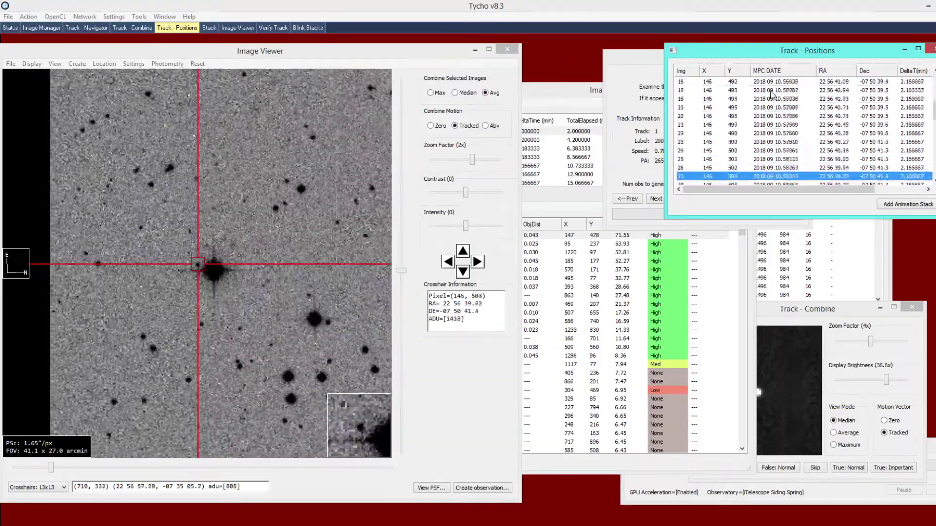
key(Down)
key(Down)
key(Down)
key(Down)
key(Down)
key(Down)
key(Down)
key(Down)
key(Down)
key(Down)
key(Down)
key(Down)
key(Down)
key(Down)
key(Down)
key(Down)
key(Down)
key(Down)
key(Down)
key(Down)
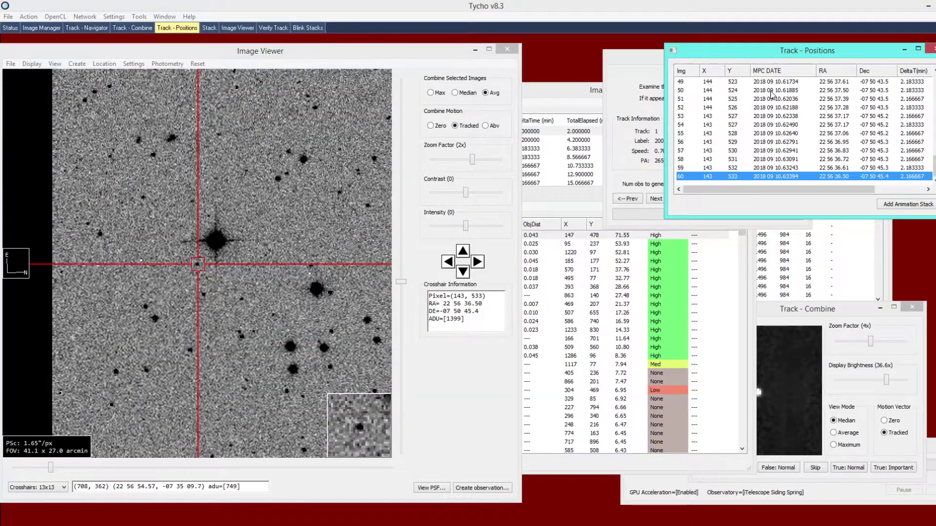
key(Up)
key(Up)
key(Up)
key(Up)
key(Up)
key(Up)
key(Up)
key(Up)
key(Up)
key(Up)
key(Up)
key(Up)
key(Up)
key(Up)
key(Up)
key(Up)
key(Up)
key(Up)
key(Up)
key(Up)
key(Up)
key(Up)
key(Up)
key(Up)
key(Up)
key(Up)
key(Up)
key(Up)
key(Up)
key(Up)
key(Up)
key(Down)
key(Down)
key(Down)
key(Down)
key(Down)
key(Down)
key(Down)
key(Down)
key(Down)
key(Down)
key(Down)
key(Down)
key(Down)
key(Down)
key(Down)
key(Down)
key(Down)
key(Down)
key(Down)
key(Down)
key(Down)
key(Down)
key(Down)
key(Down)
key(Down)
key(Down)
key(Down)
key(Down)
key(Down)
key(Down)
key(Down)
Bring the Track - Combine window to the front and place it clear of the Image Viewer and the Track - Positions list
click(775, 314)
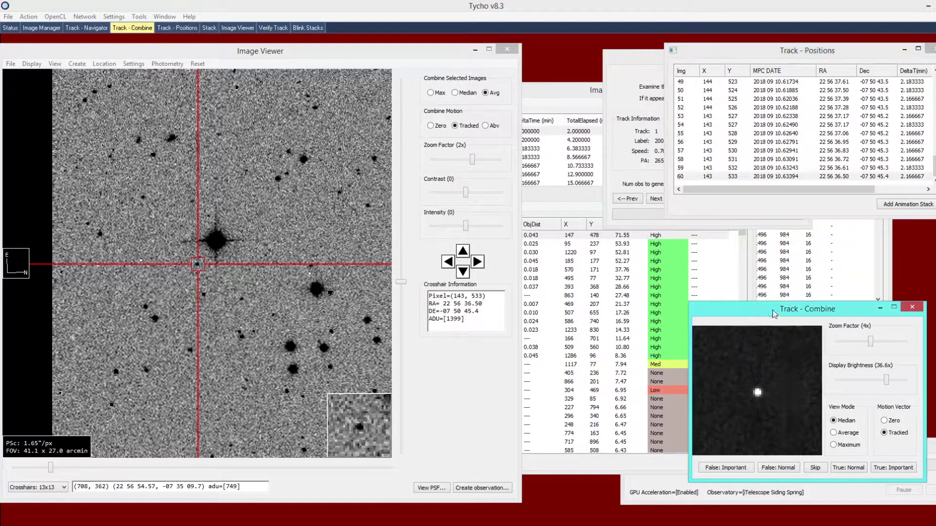
drag(834, 314, 804, 304)
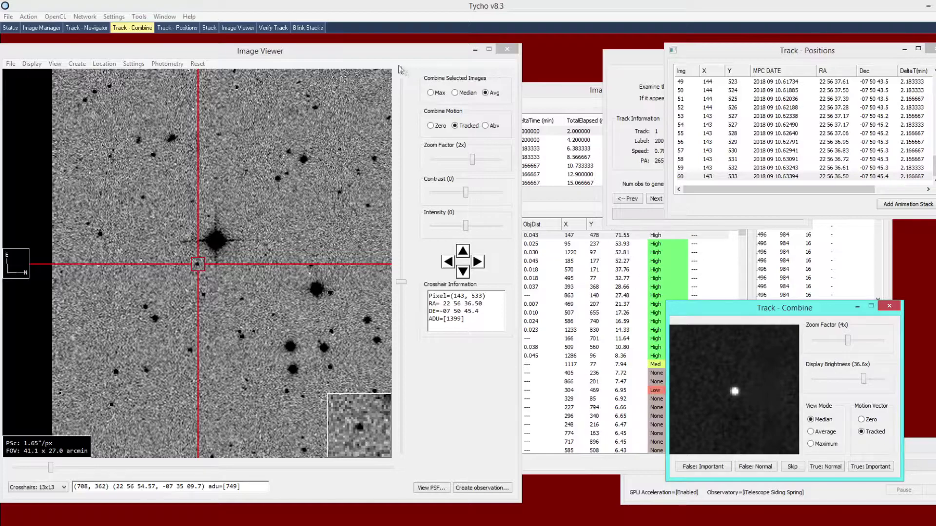
click(364, 36)
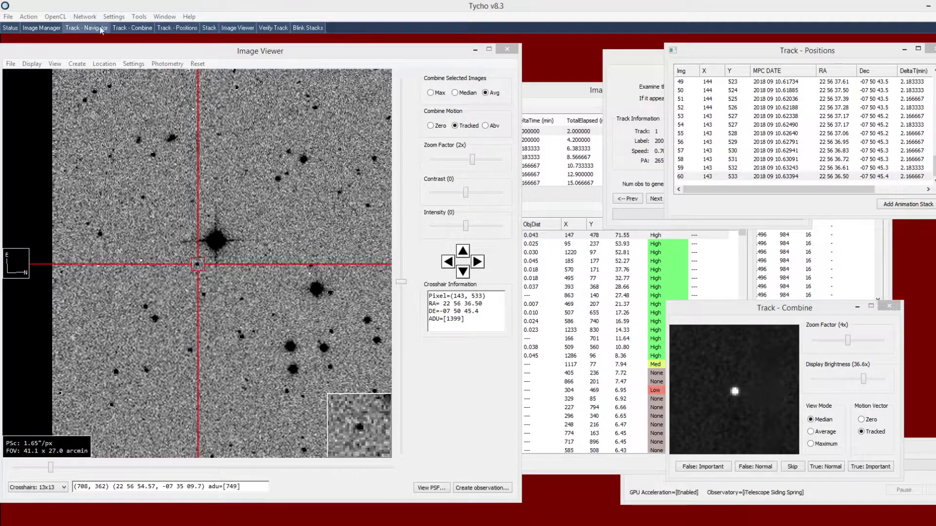
click(130, 27)
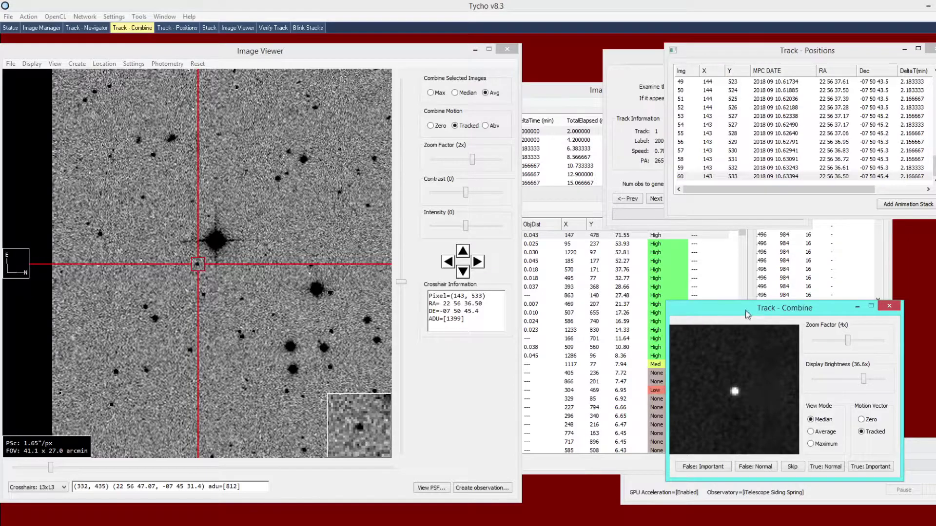
click(133, 28)
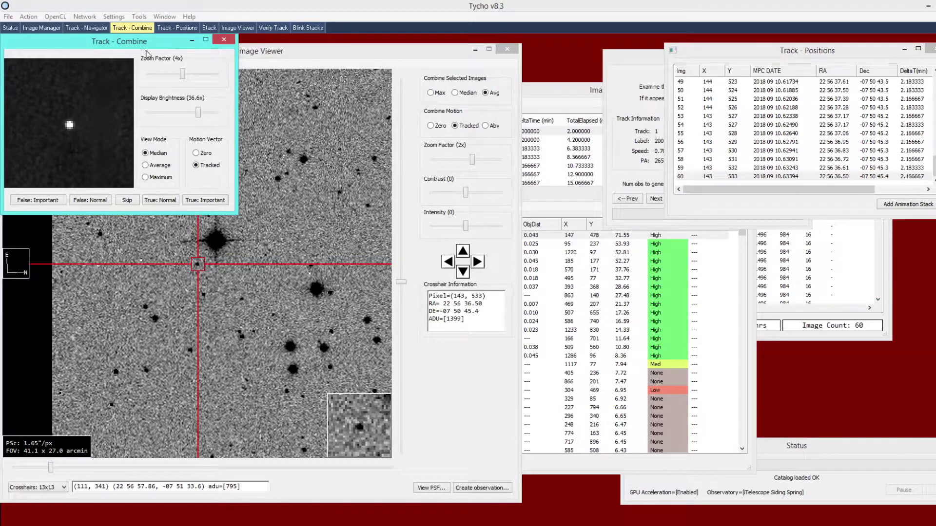
drag(142, 48, 790, 310)
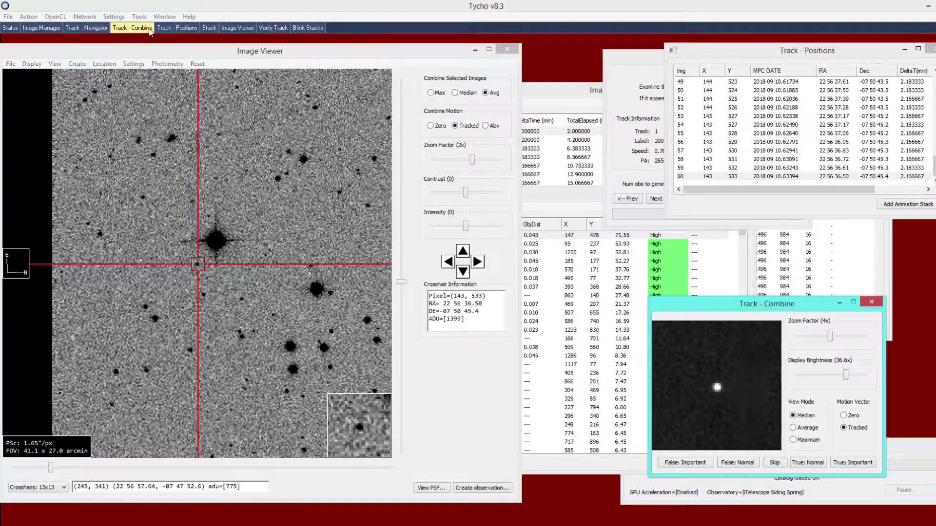
click(166, 17)
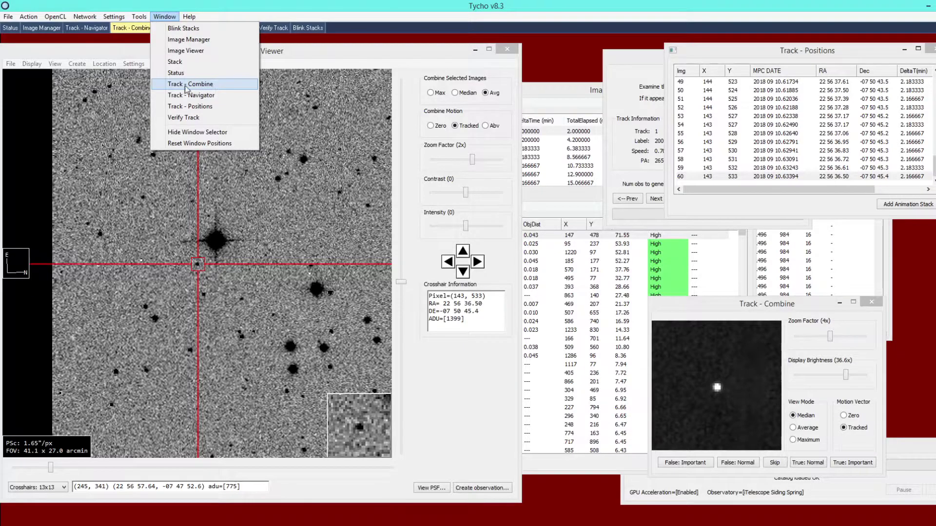
click(216, 86)
drag(85, 35, 741, 310)
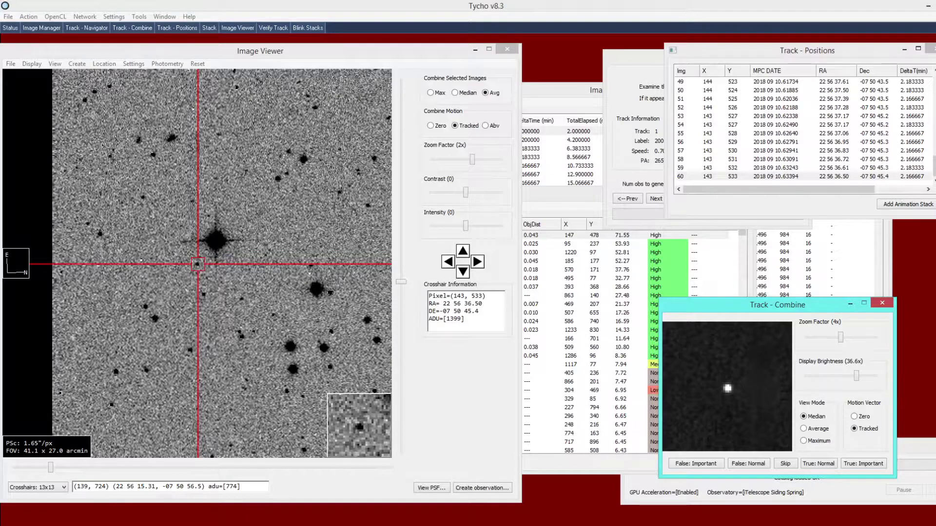
Classify track 1 (2000 RZ92) as True: Normal in the Track - Combine window
click(785, 376)
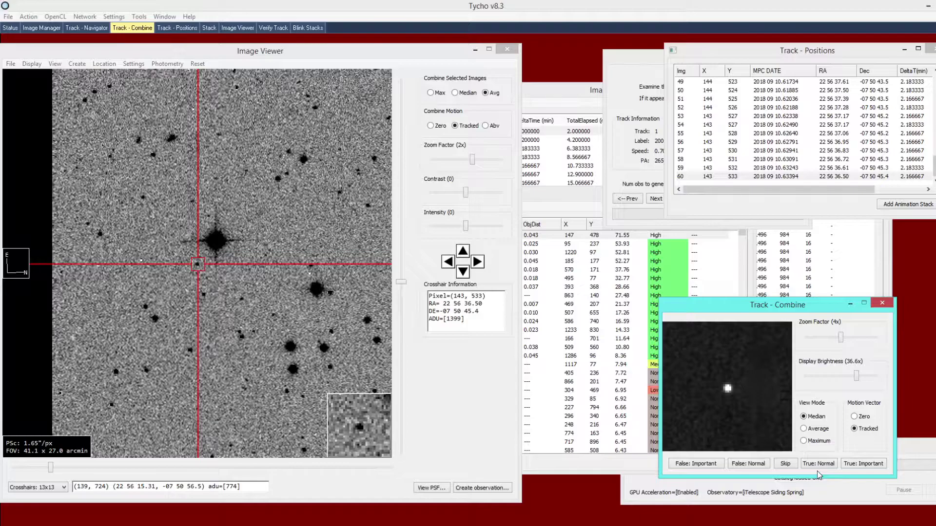
click(818, 466)
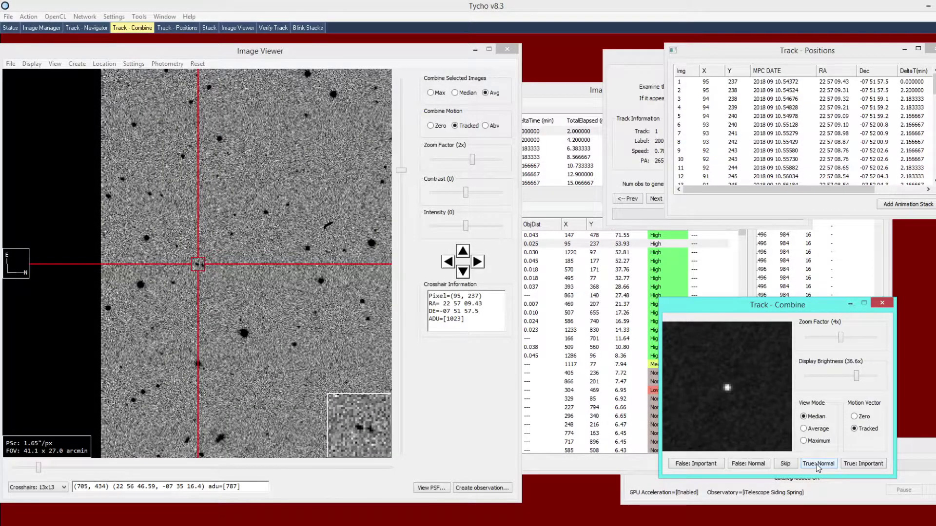
Check in Track Analysis how many objects the confidence model's data file stores, and close the window
click(9, 17)
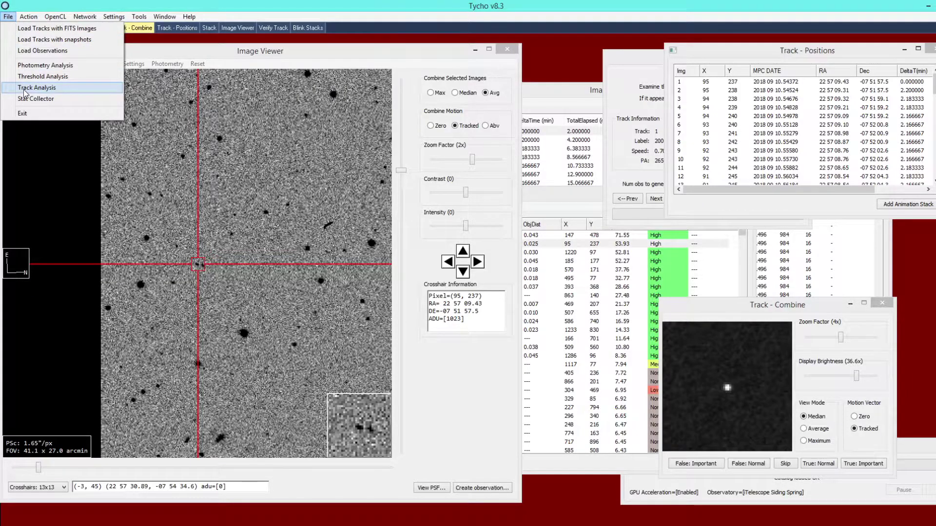
click(67, 89)
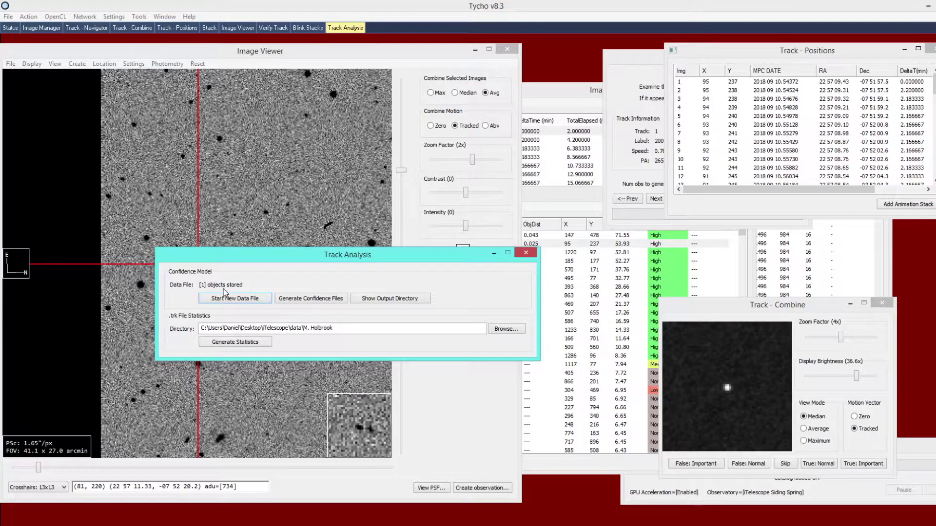
click(526, 253)
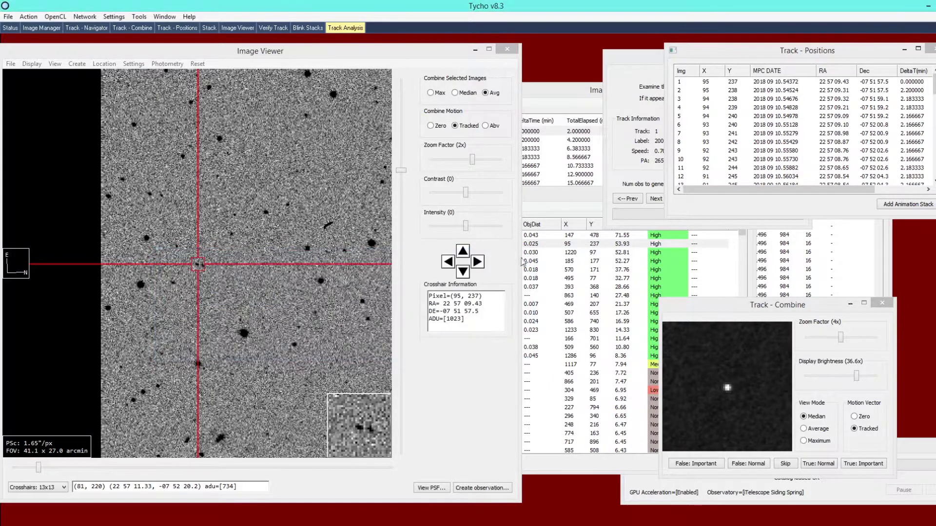
Return to the Track - Navigator with track 2 (1999 TH90) selected
click(713, 321)
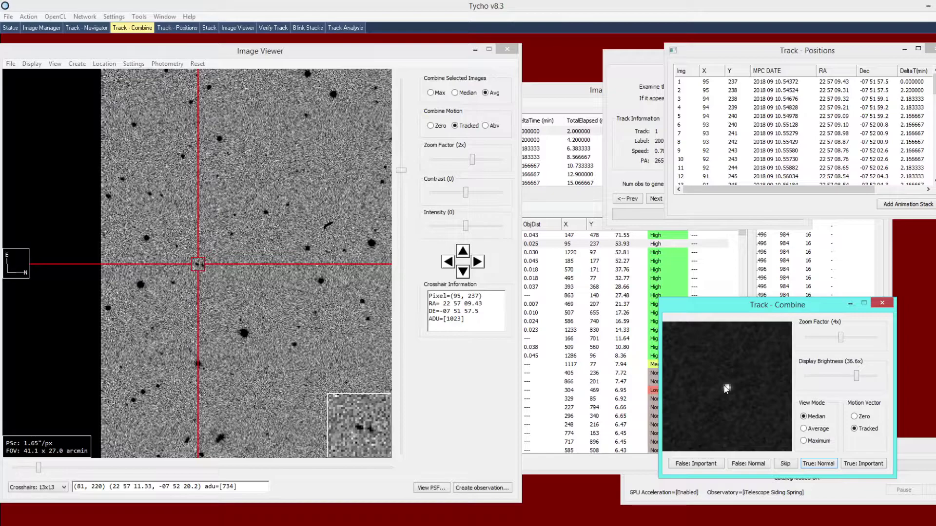
click(593, 246)
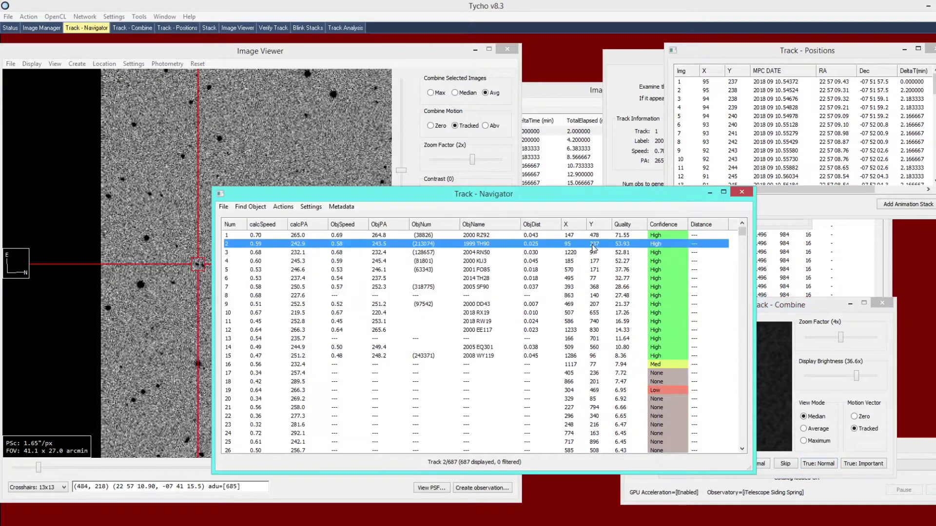
Examine track 2 (1999 TH90) in the Verify Track animation, then step through its individual image positions up to image 60
double_click(593, 246)
click(281, 191)
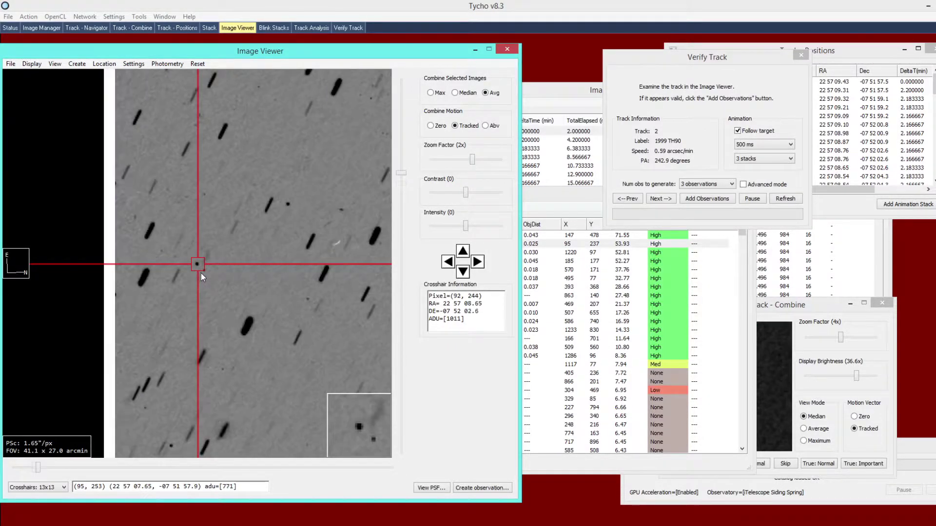
click(885, 99)
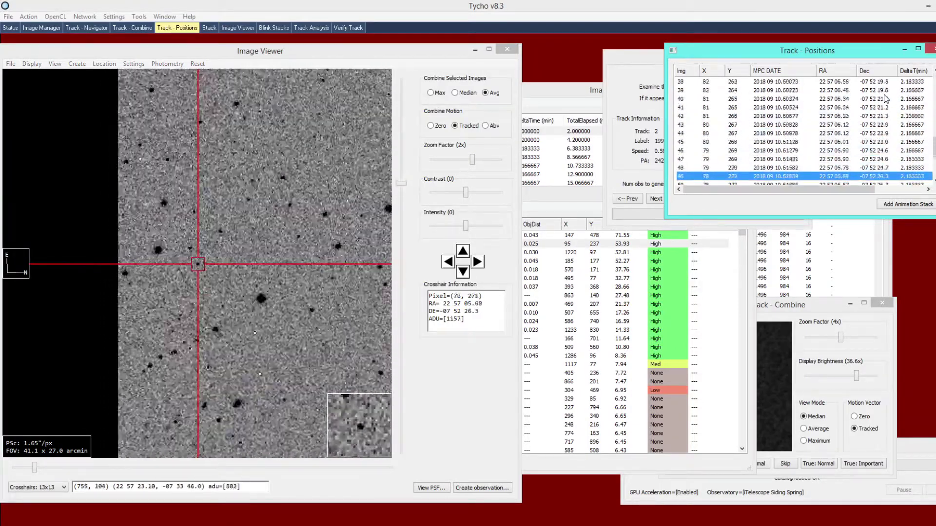
Classify tracks 2 through 7 as True: Normal in the Track - Combine window
click(781, 310)
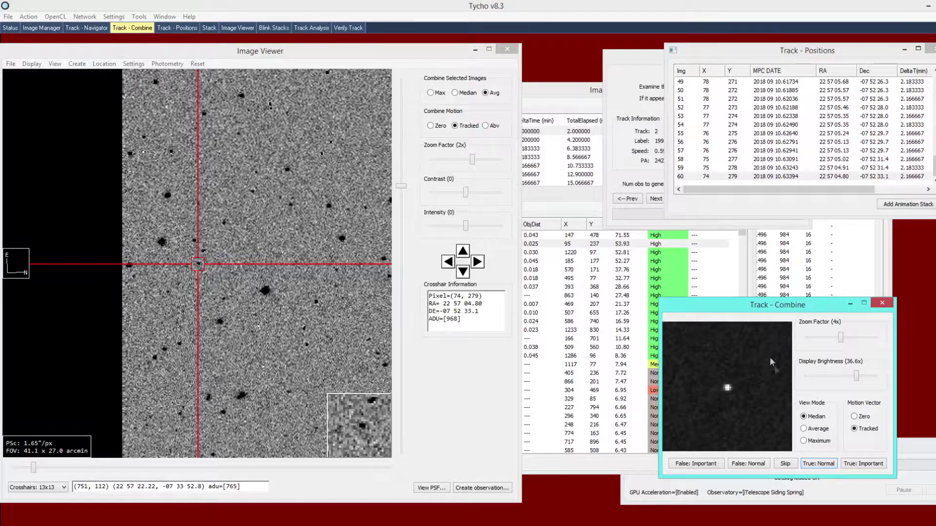
click(812, 466)
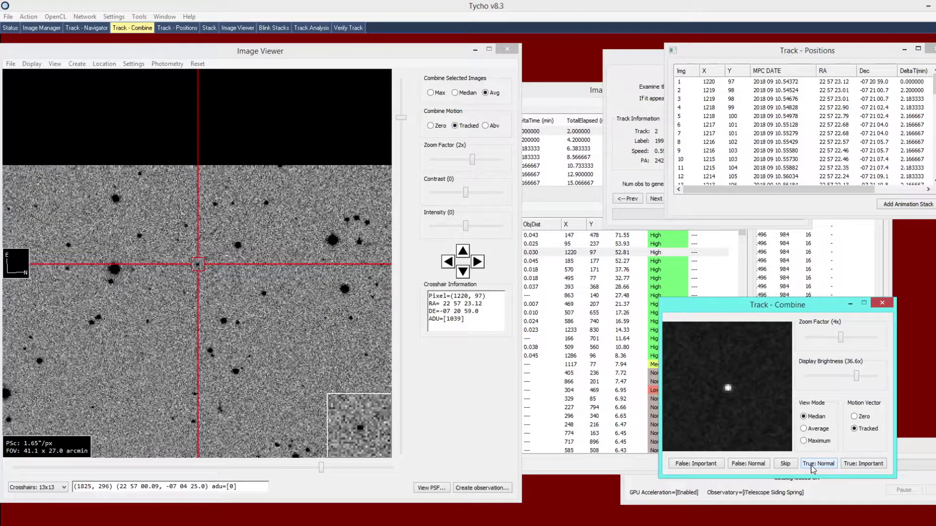
click(811, 466)
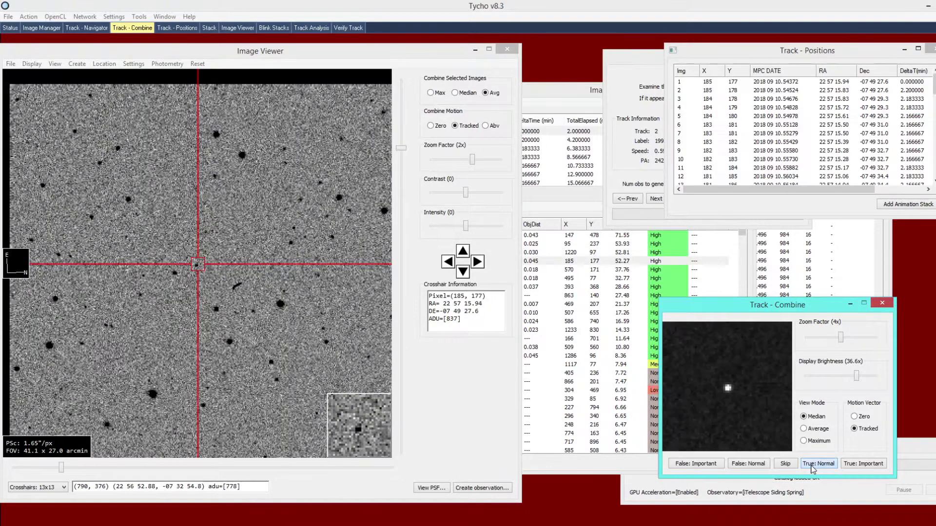
click(812, 466)
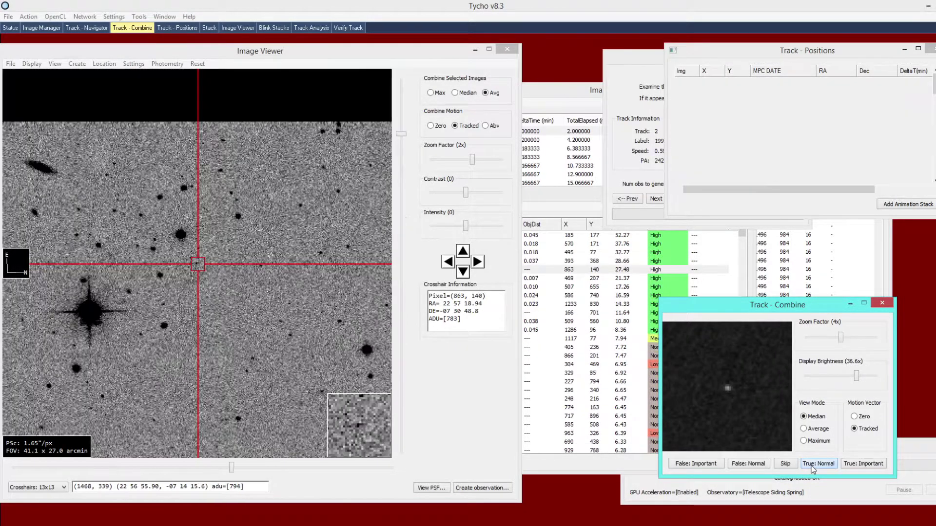
Verify unidentified track 8 from the Track - Navigator and examine its stacked animation at 4x zoom in the Image Viewer
click(591, 269)
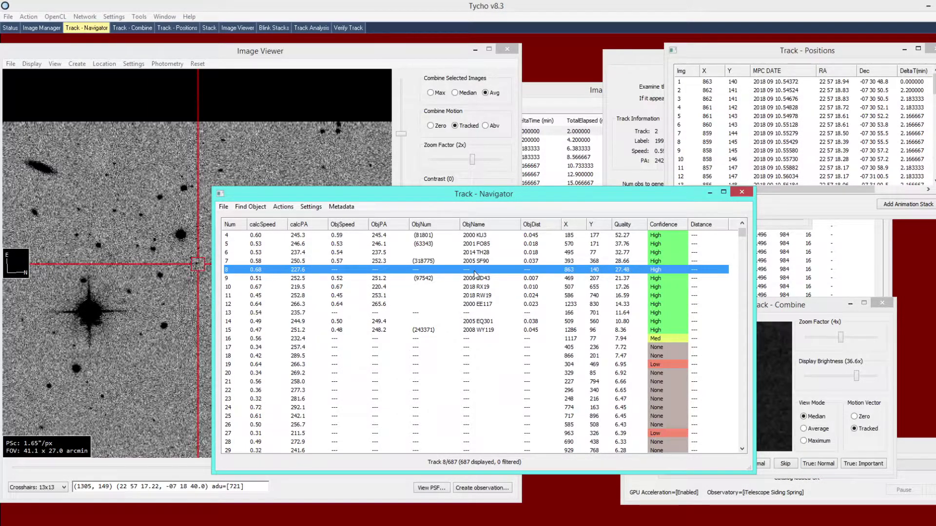
double_click(451, 271)
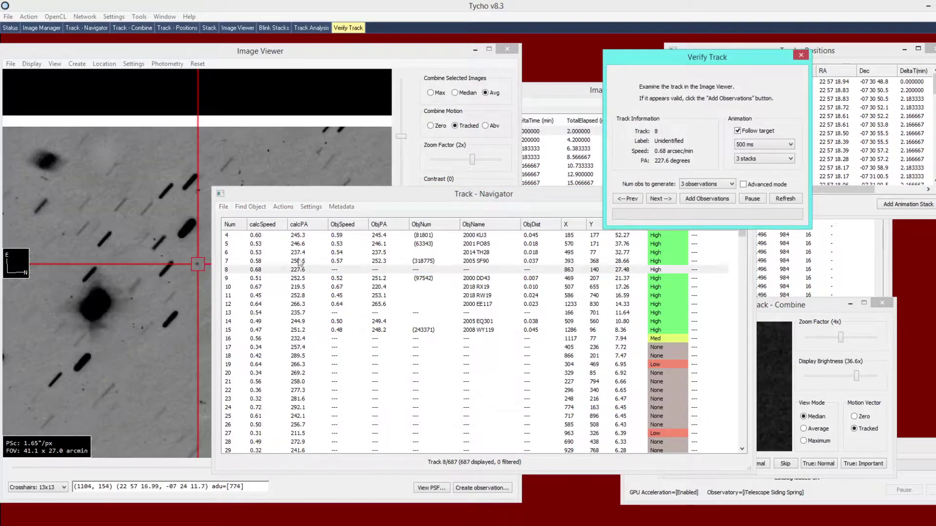
click(177, 277)
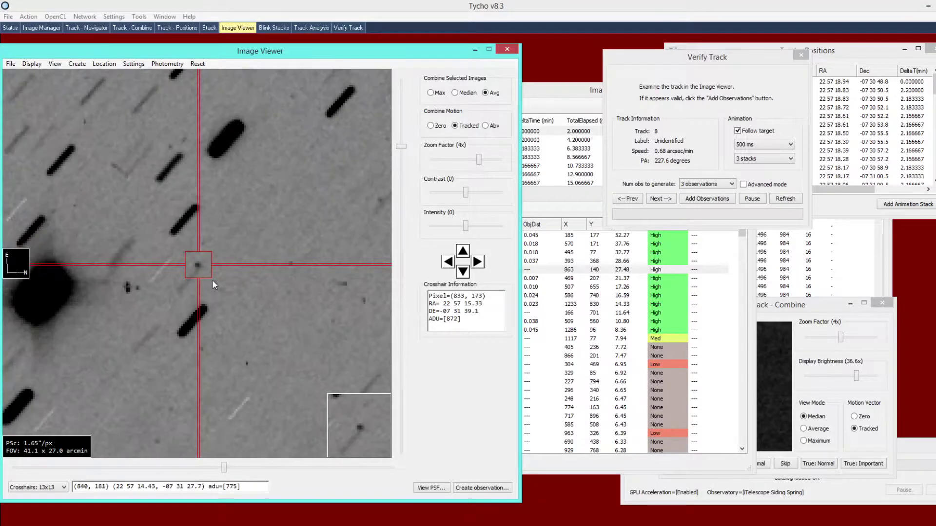
Classify tracks 8 through 12 as True: Normal in the Track - Combine window
click(773, 354)
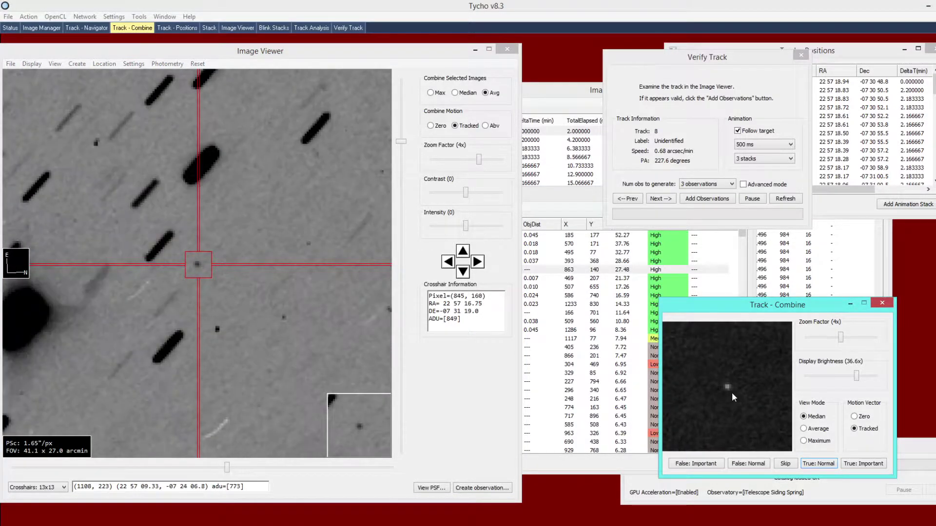
click(824, 467)
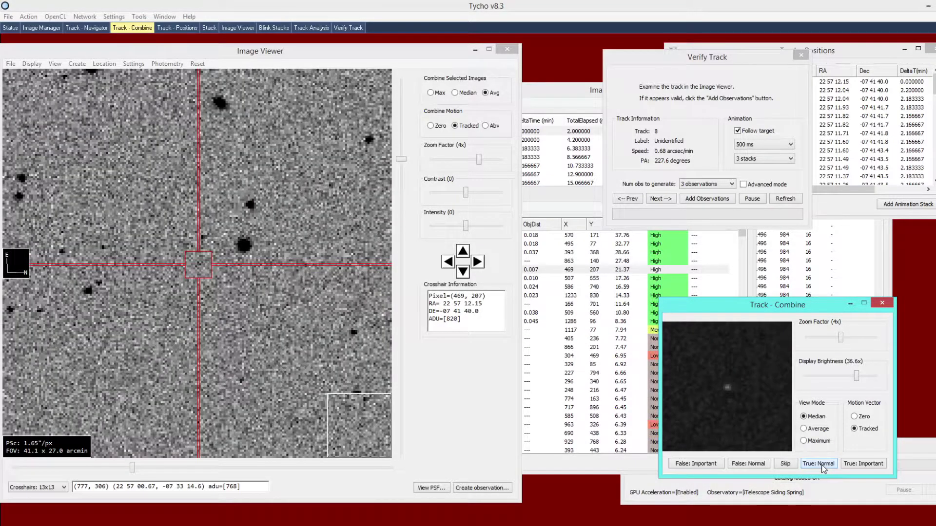
click(824, 467)
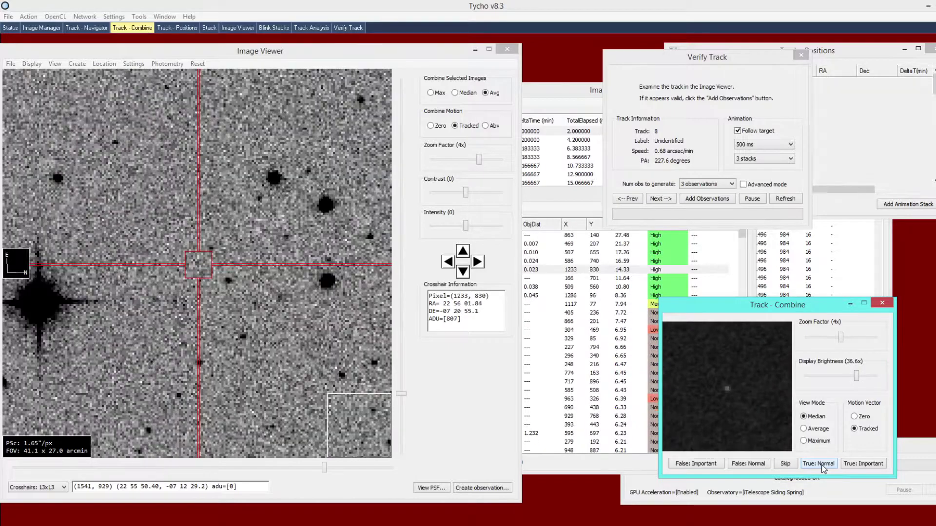
click(822, 466)
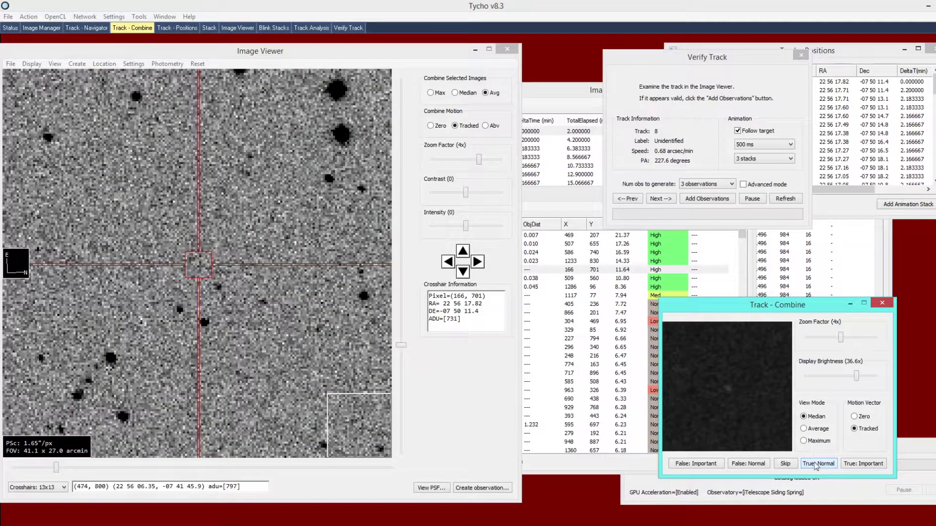
Verify unidentified track 13 from the Track - Navigator and examine its stacked animation in the Image Viewer
click(615, 271)
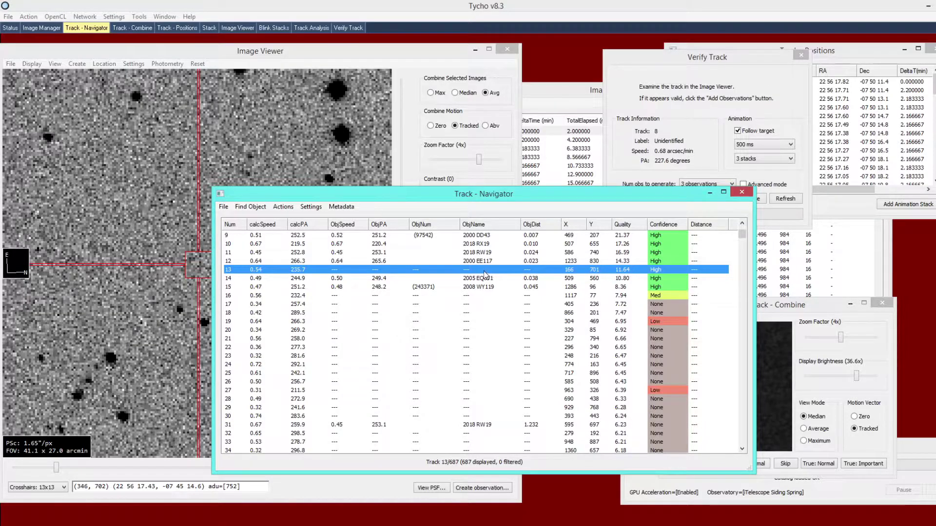
double_click(592, 273)
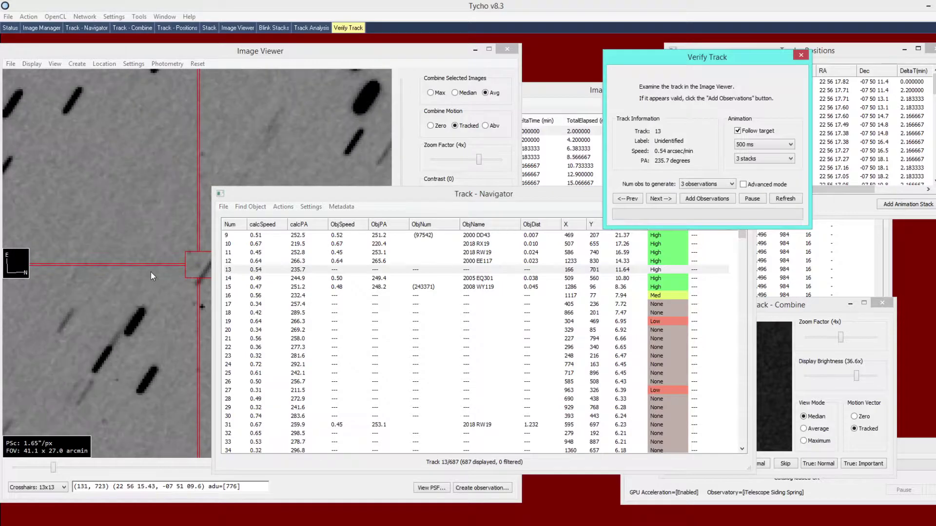
click(151, 272)
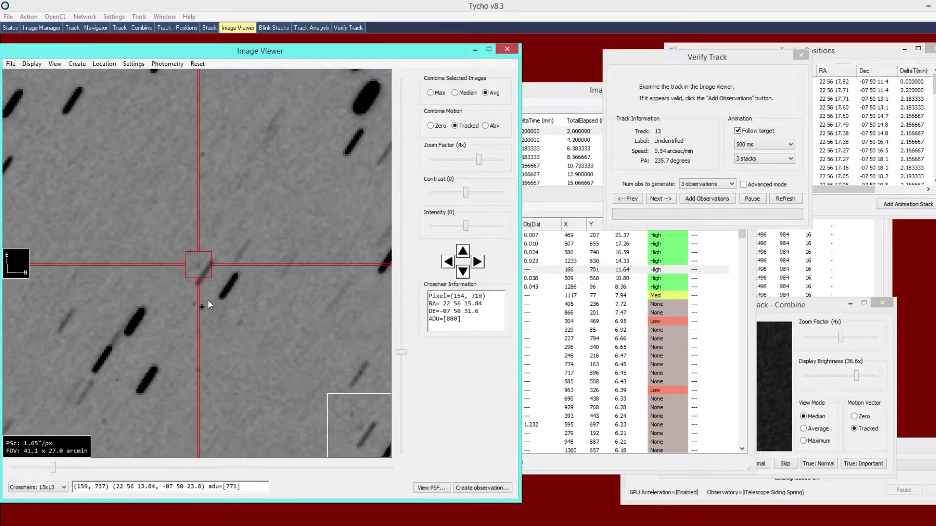
Classify track 13 as True: Important and tracks 14 and 15 as True: Normal in the Track - Combine window
click(788, 357)
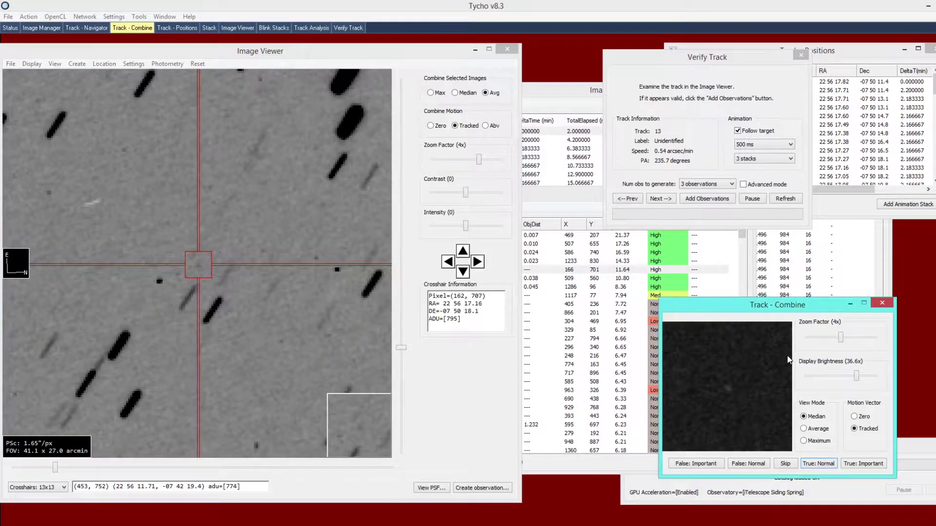
click(865, 467)
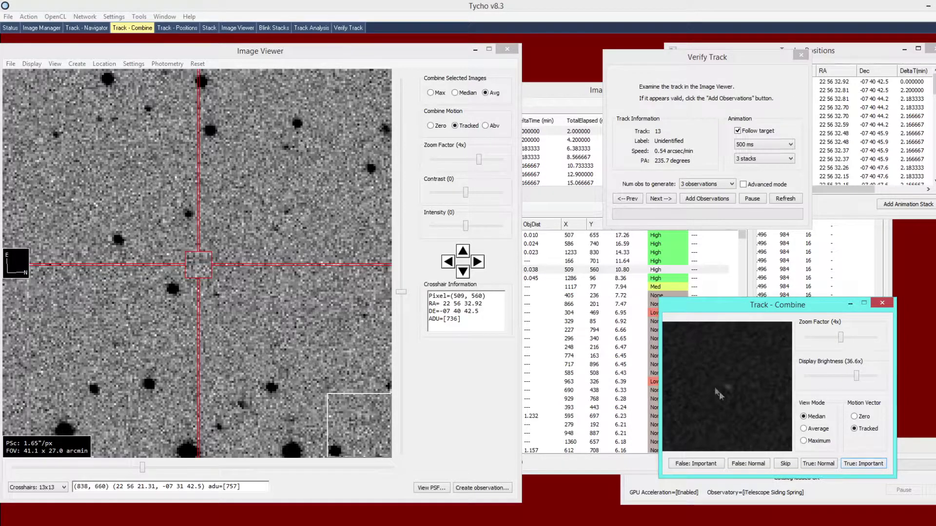
click(815, 464)
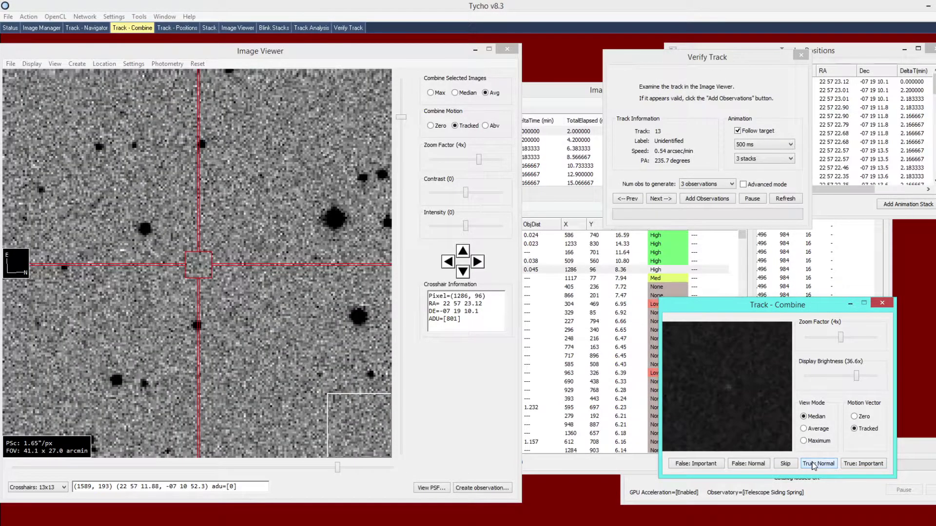
click(814, 464)
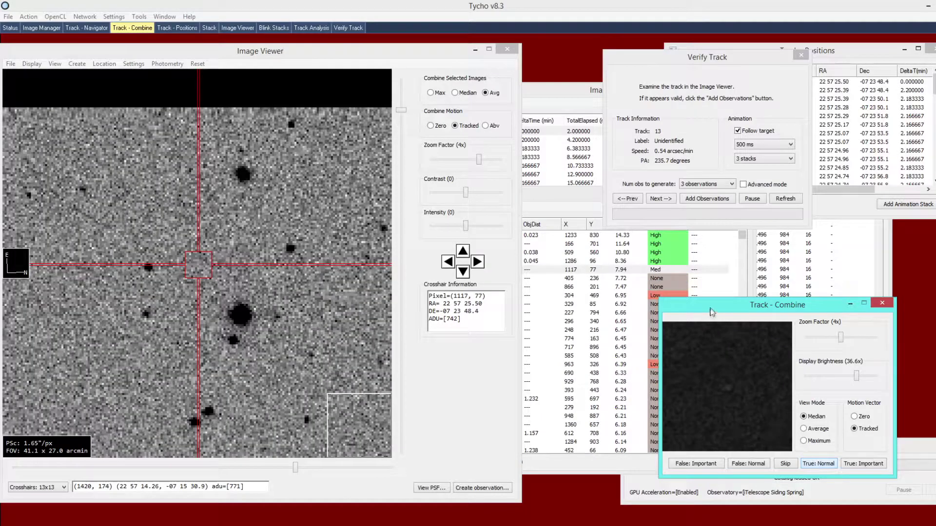
Verify medium-confidence track 16 and examine its stacked animation in the Image Viewer with the contrast set to 134
click(656, 271)
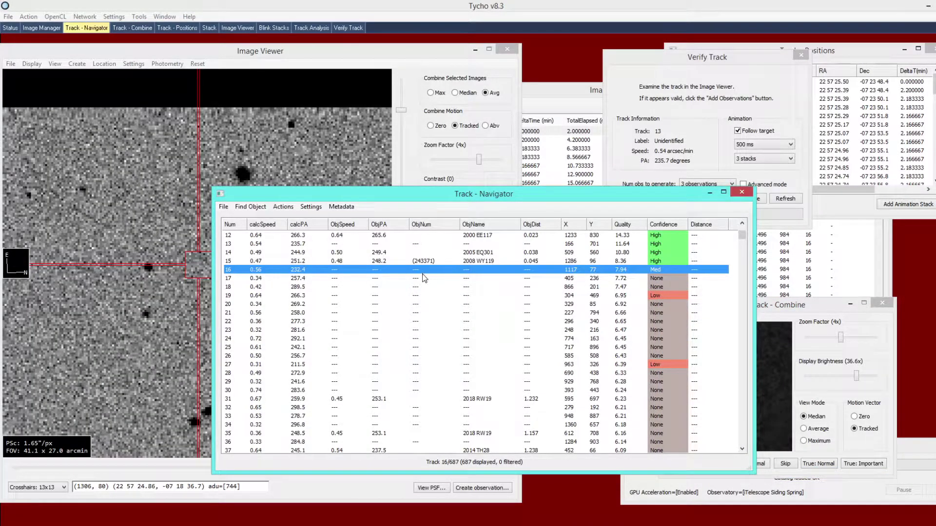
double_click(437, 272)
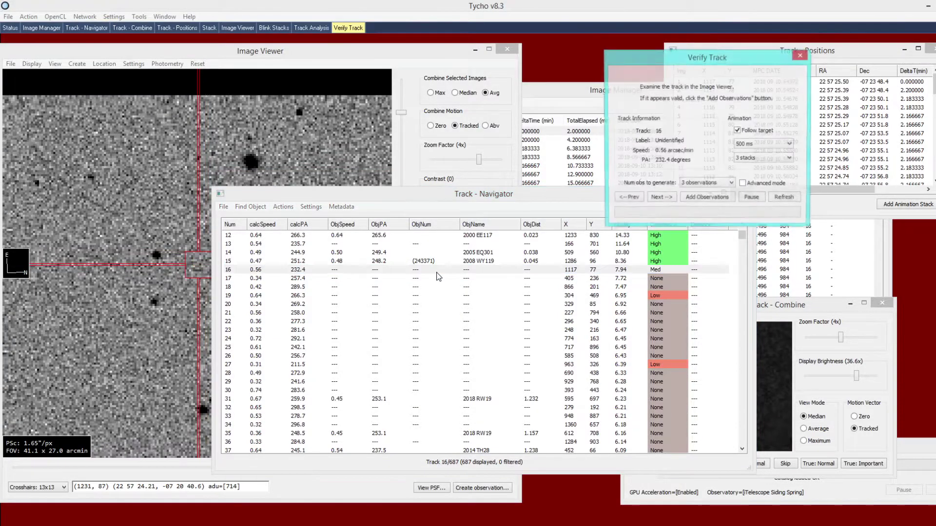
click(194, 289)
scroll(228, 292, up, 1)
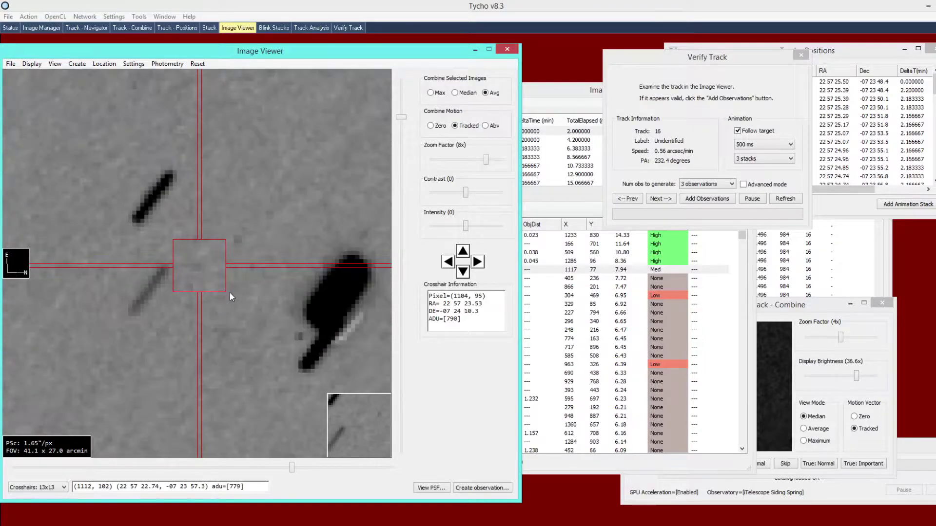
scroll(230, 292, down, 1)
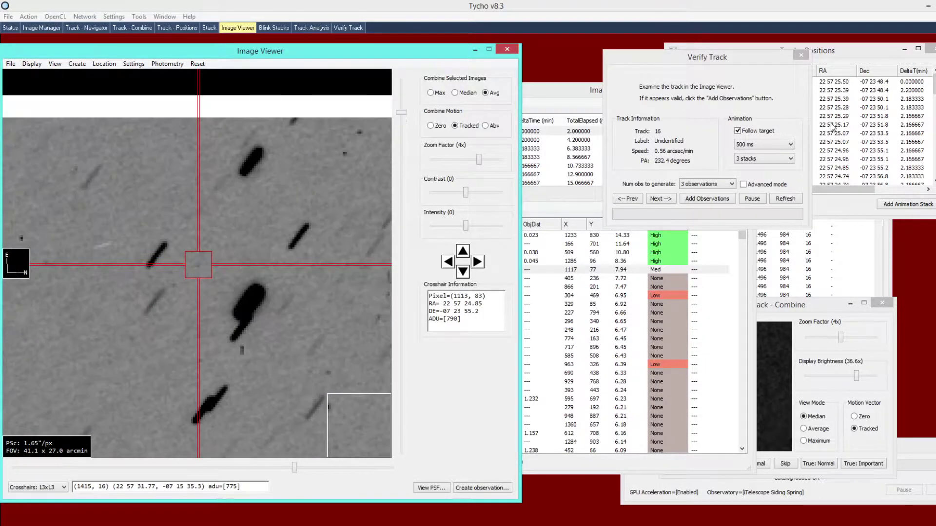
drag(466, 200, 471, 195)
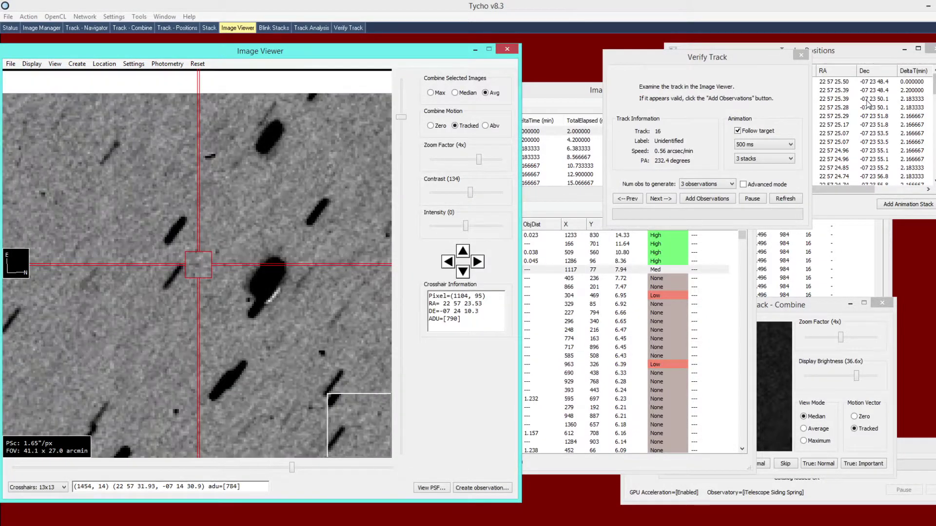
Reset the Image Viewer contrast to 0 and step through track 16's individual image positions in Track - Positions
click(813, 95)
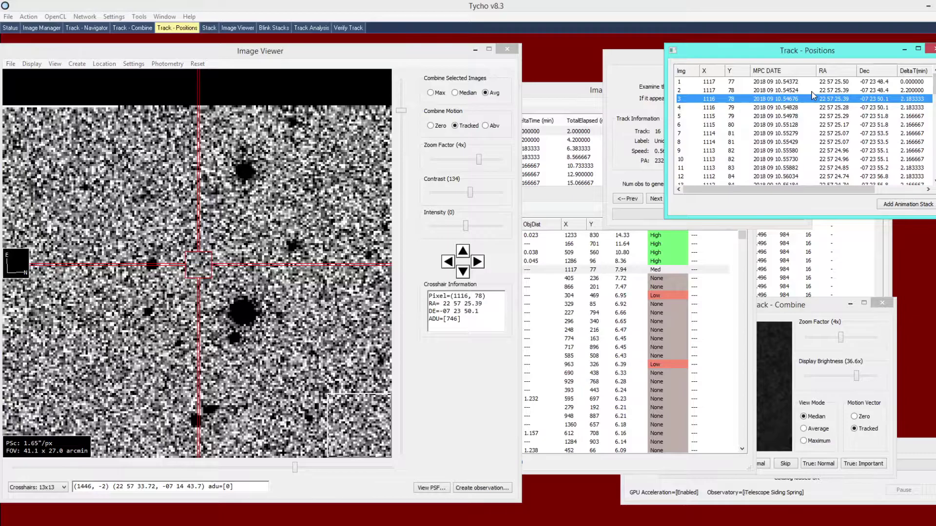
double_click(470, 191)
click(698, 124)
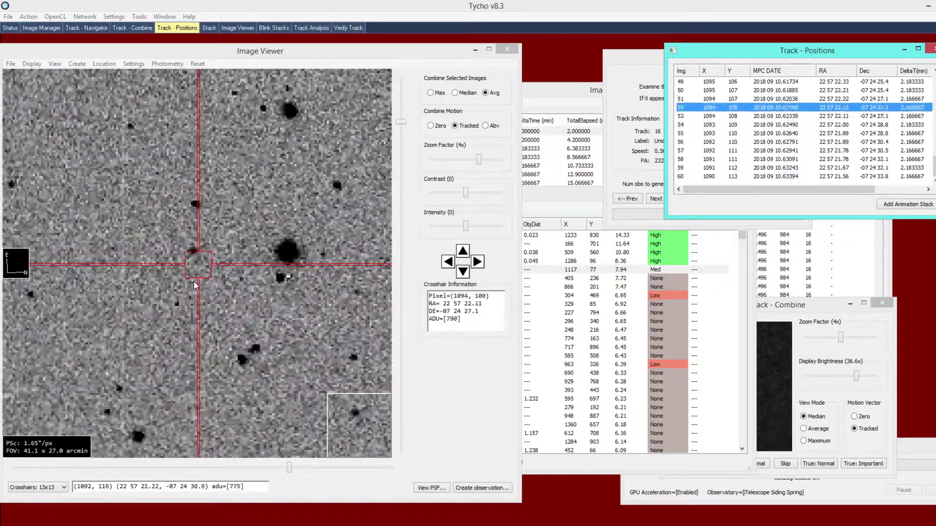
key(Down)
key(Down)
key(Down)
key(Down)
key(Down)
key(Down)
key(Down)
key(Down)
key(Down)
key(Down)
key(Down)
key(Down)
key(Down)
key(Down)
key(Down)
key(Down)
key(Down)
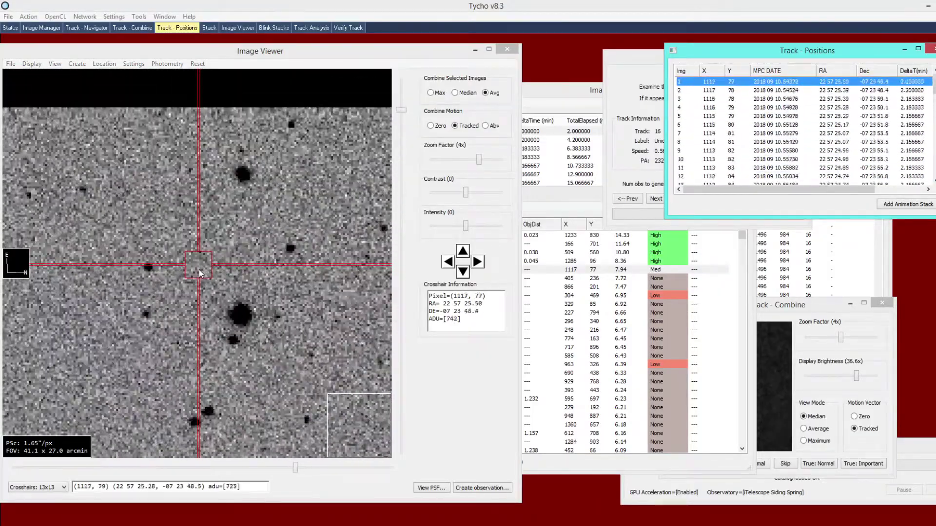
key(Down)
key(Down)
key(Down)
key(Down)
key(Down)
key(Down)
key(Down)
key(Down)
key(Down)
key(Down)
key(Down)
key(Down)
key(Down)
key(Down)
key(Down)
key(Down)
key(Down)
key(Down)
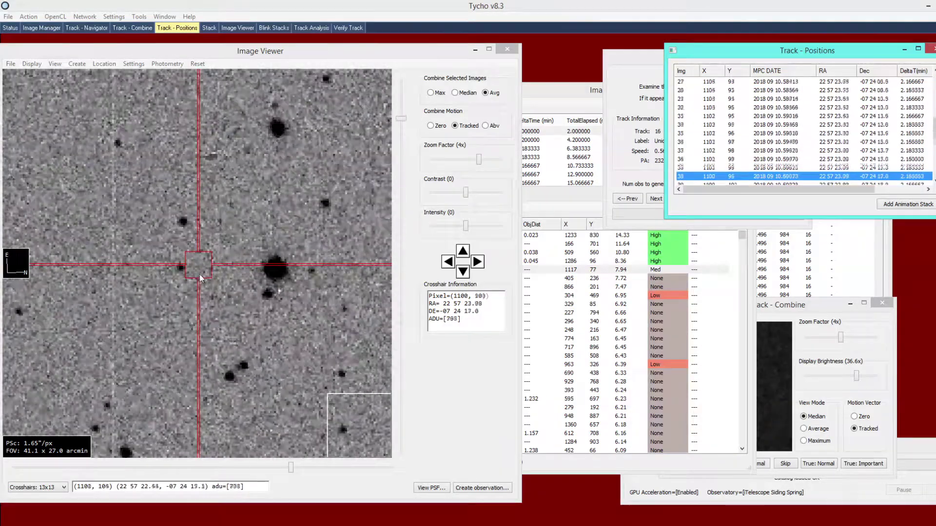
Restart the verification animation of track 16 and examine it again with the Image Viewer contrast at 134
double_click(560, 274)
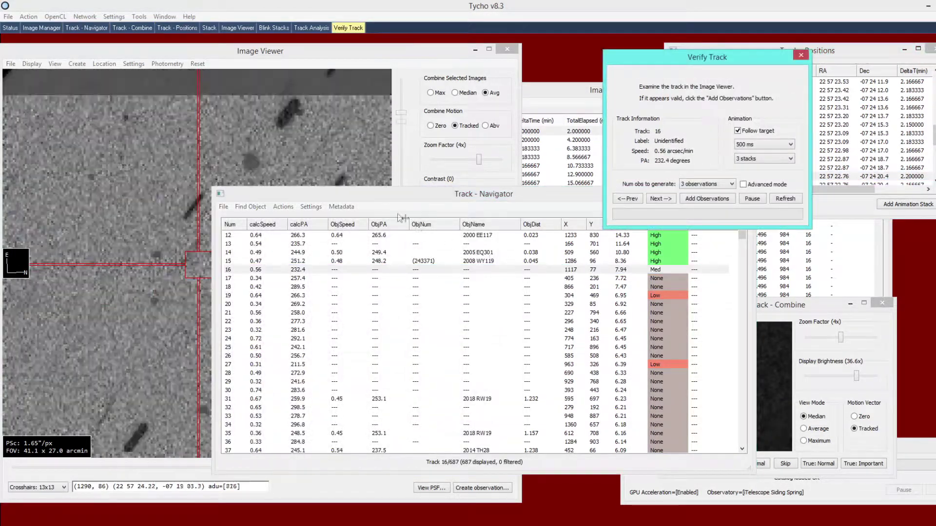
click(211, 280)
drag(466, 193, 473, 194)
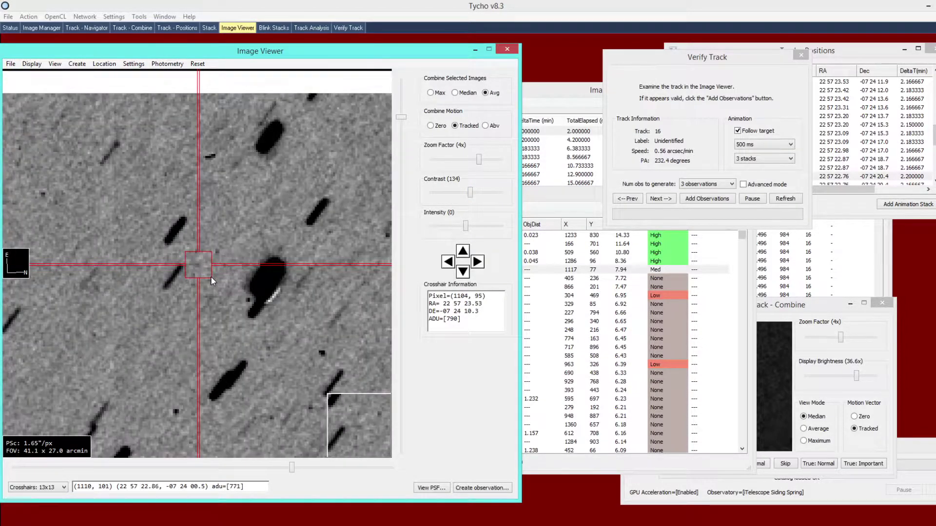
Skip the classification of track 16 in Track - Combine and select track 21 in the Track - Navigator
click(532, 212)
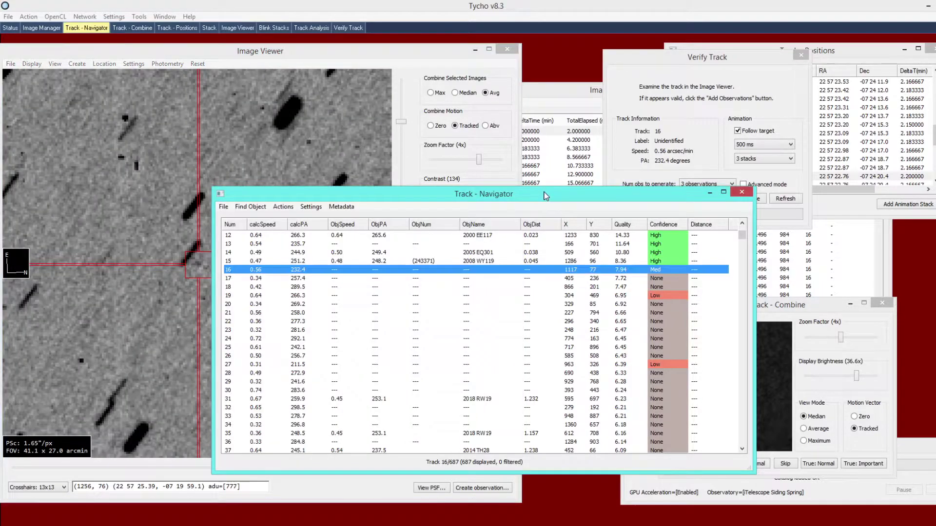
click(759, 333)
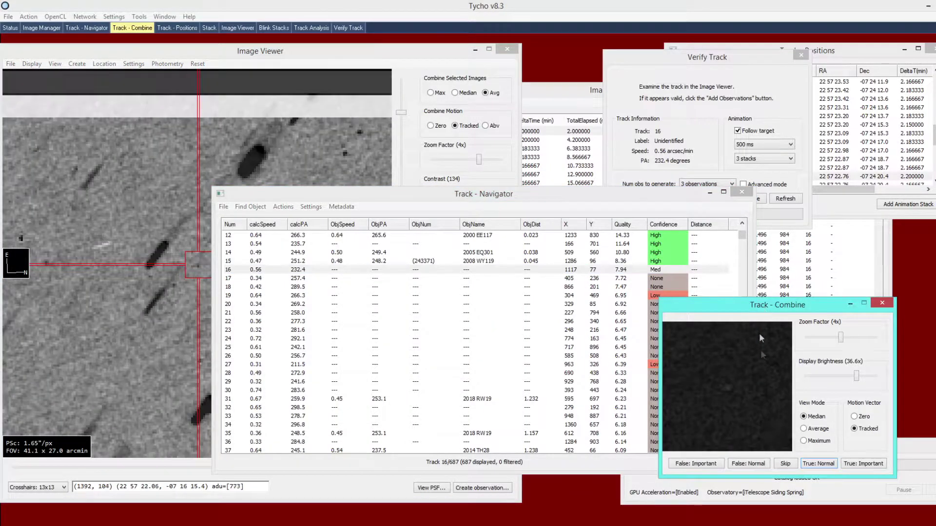
click(786, 464)
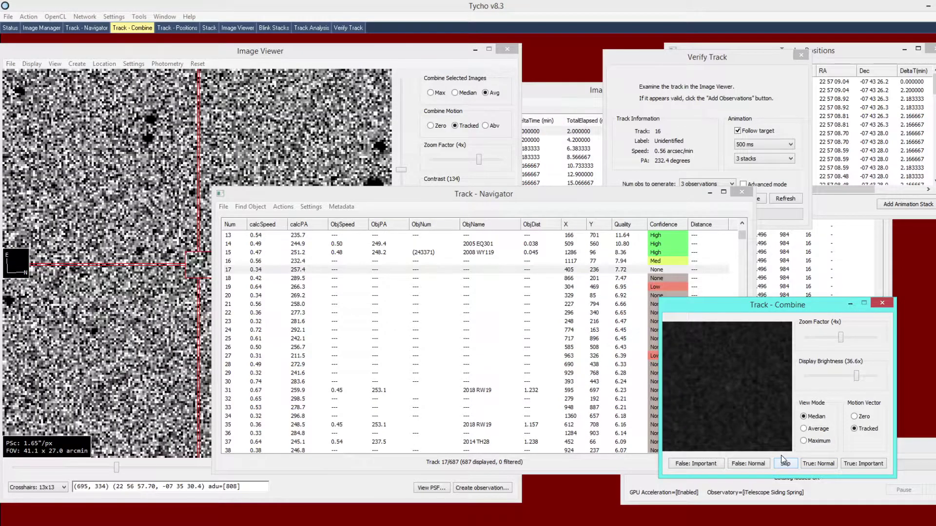
click(580, 304)
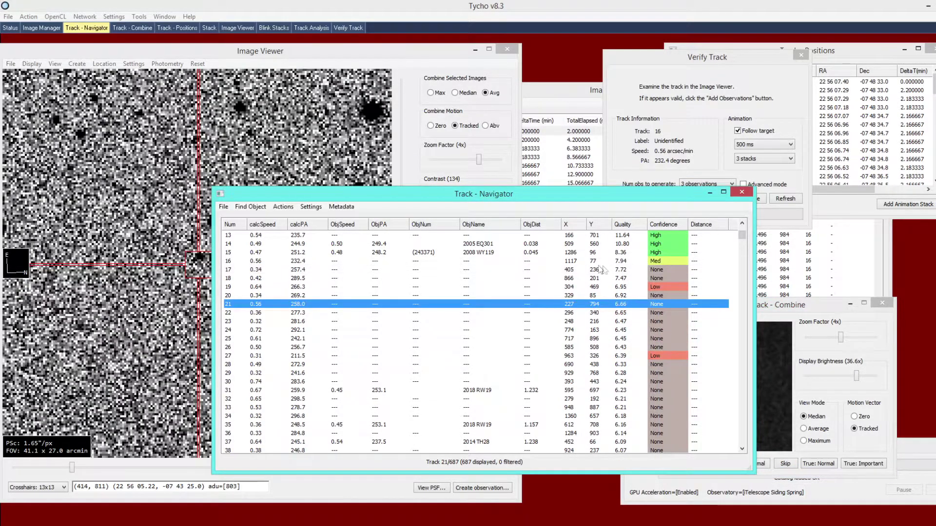
Select track 23 in the Track - Navigator and check the confidence model data file in Track Analysis
click(615, 322)
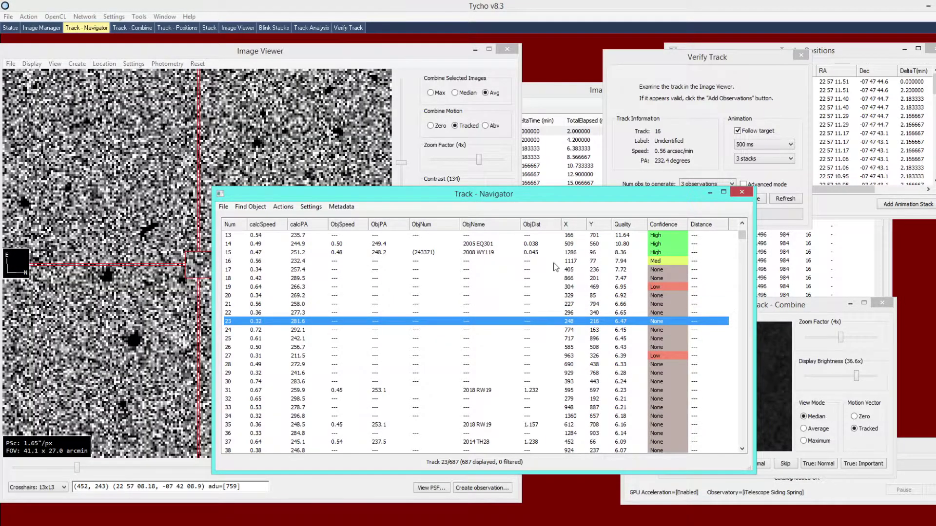
click(8, 16)
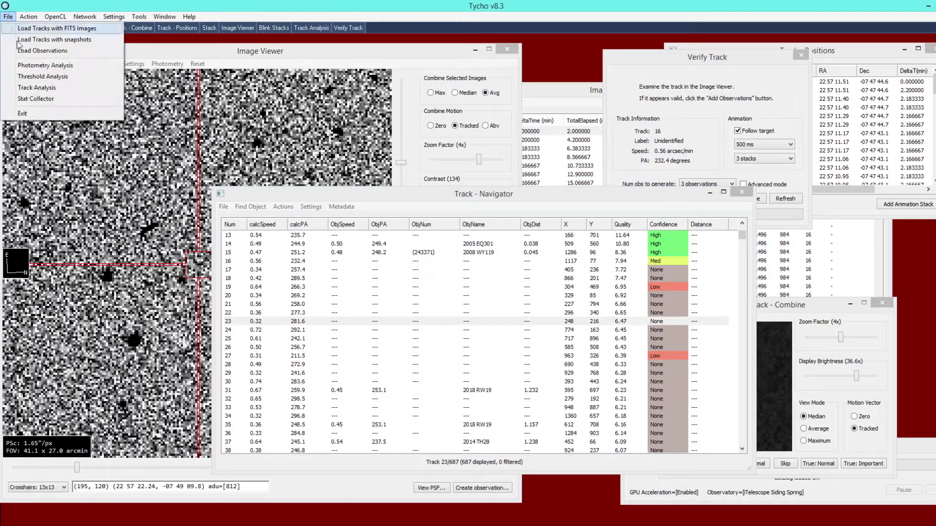
click(29, 85)
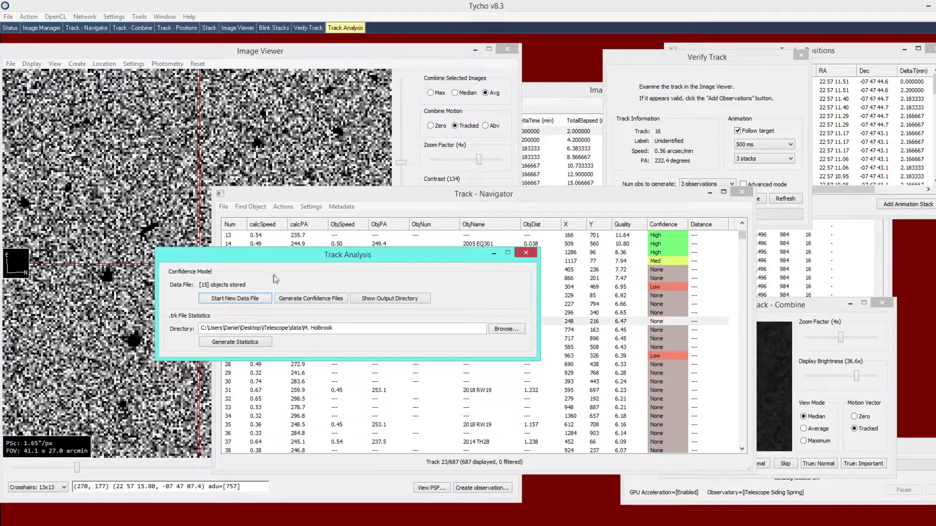
drag(277, 258, 264, 259)
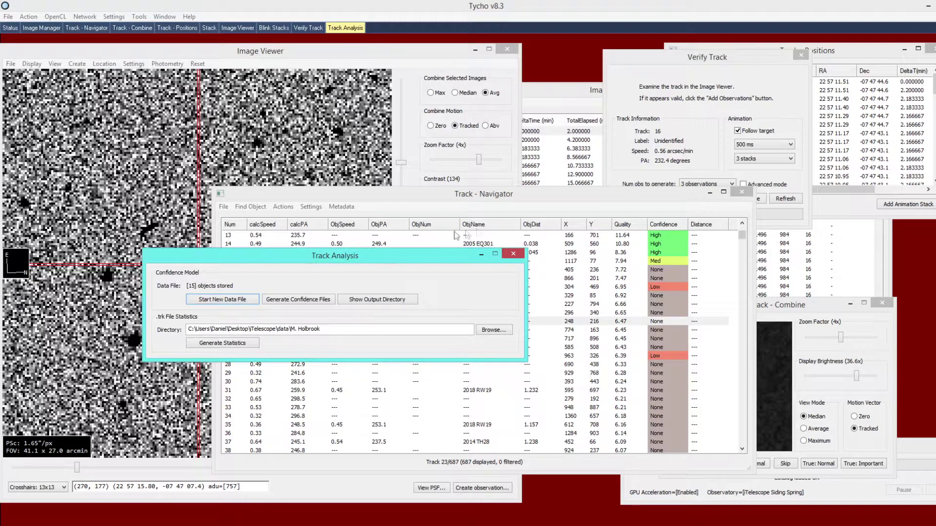
Reset the Image Viewer contrast to 0 and return to the Track - Navigator
click(422, 67)
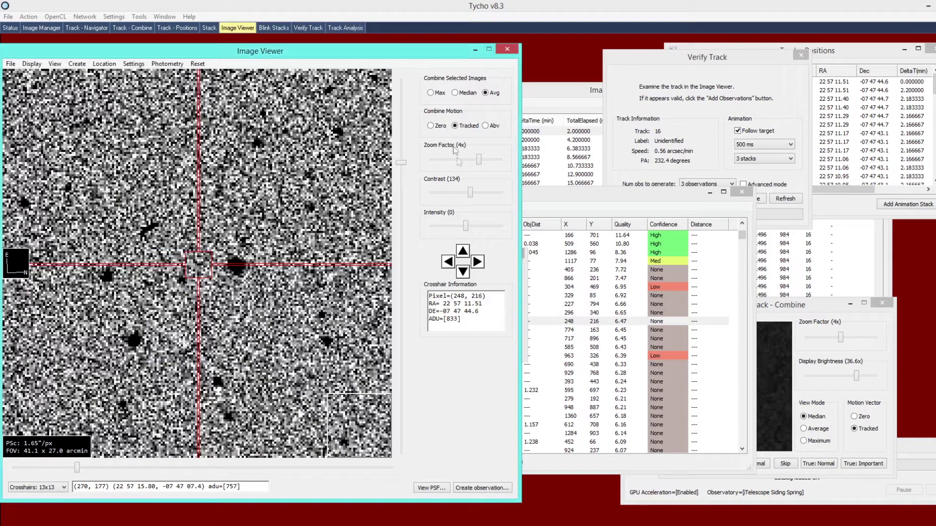
click(472, 197)
click(543, 202)
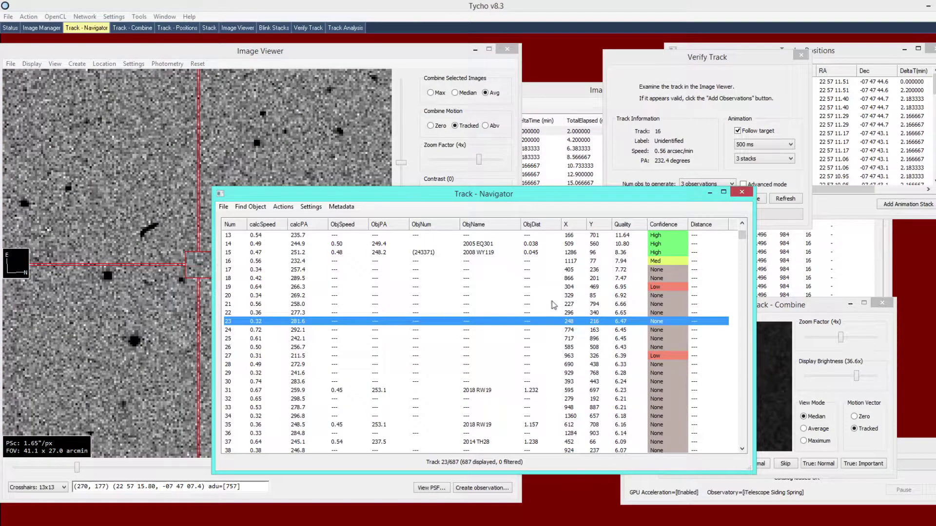
Examine the confidence ratings of the highest-ranked tracks in the Track - Navigator and display track 43
click(775, 317)
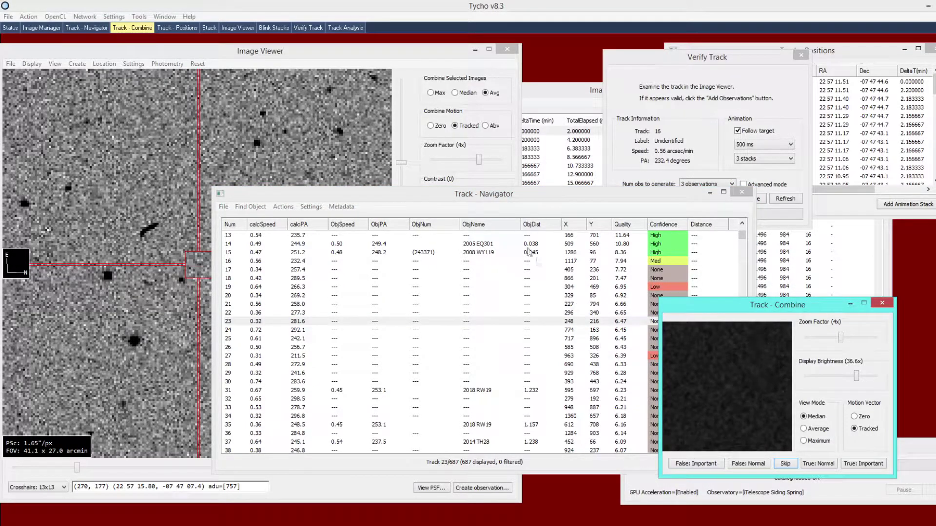
click(494, 208)
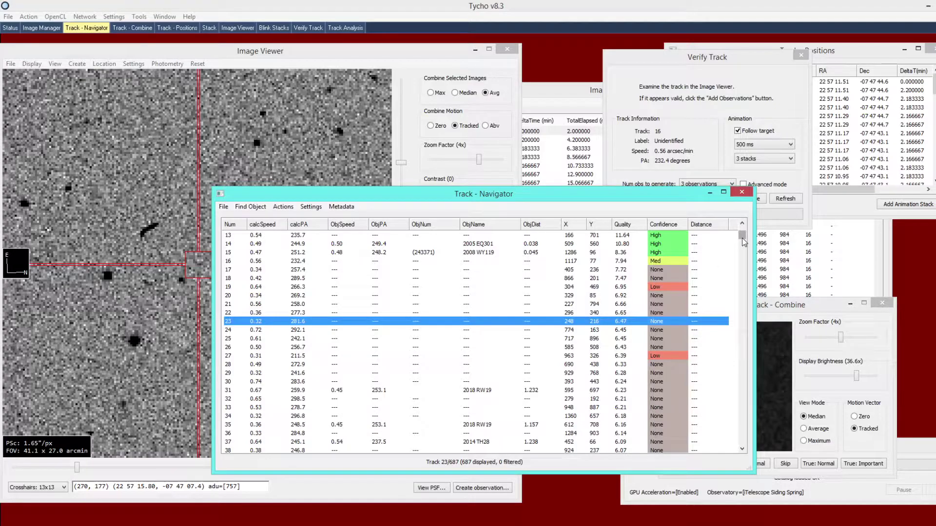
scroll(744, 242, up, 3)
scroll(742, 243, down, 6)
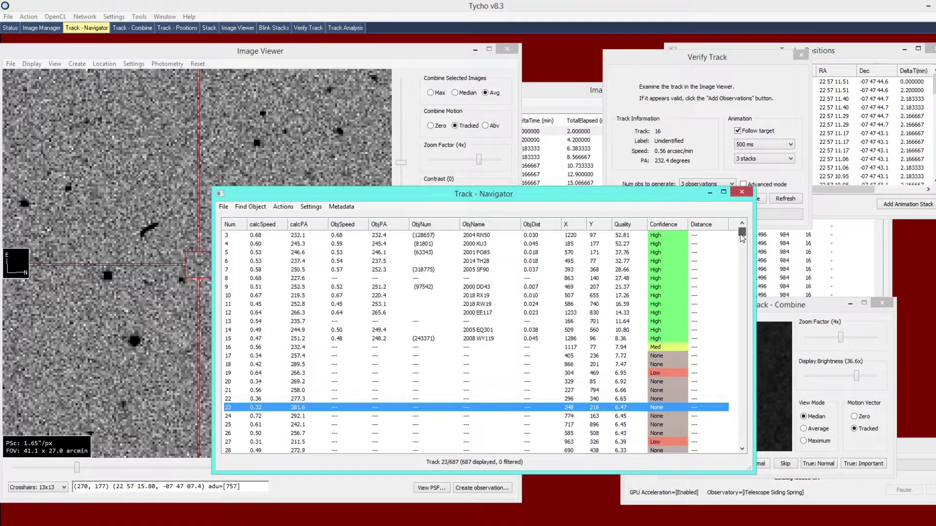
scroll(741, 246, down, 5)
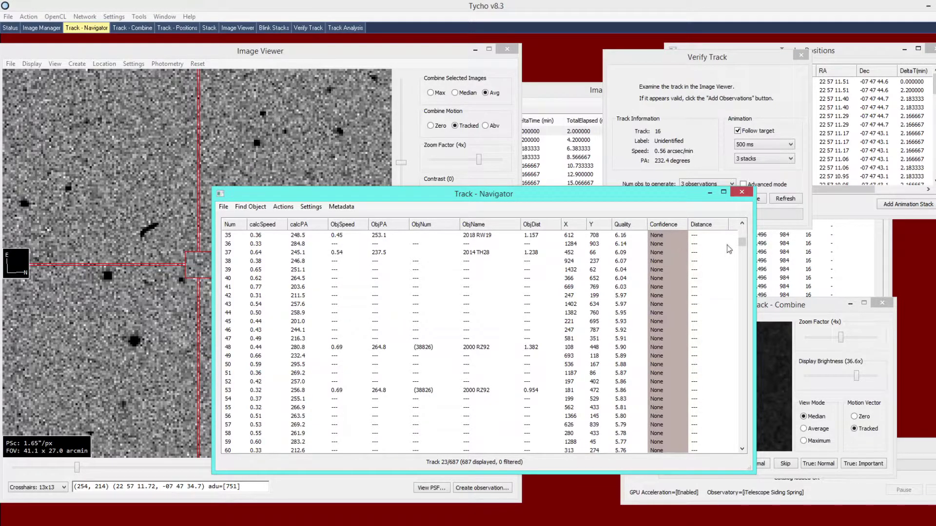
drag(744, 246, 744, 248)
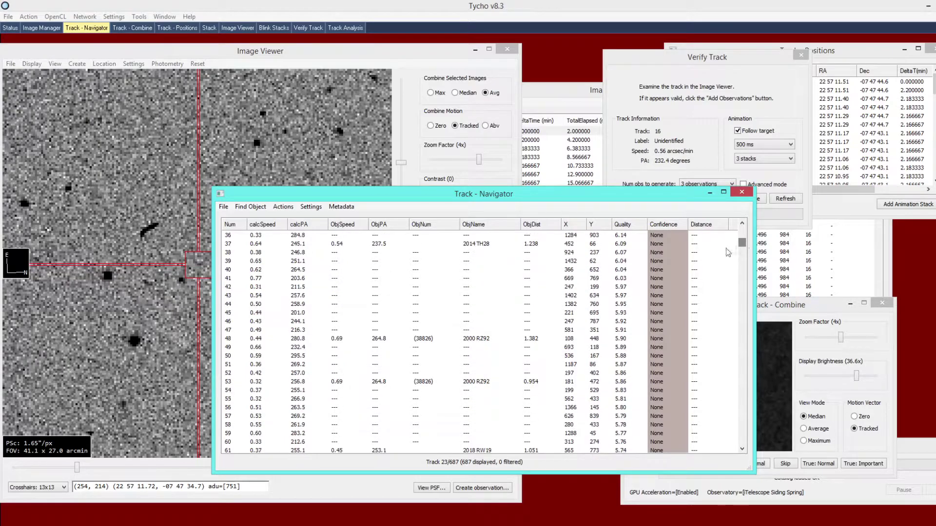
click(530, 296)
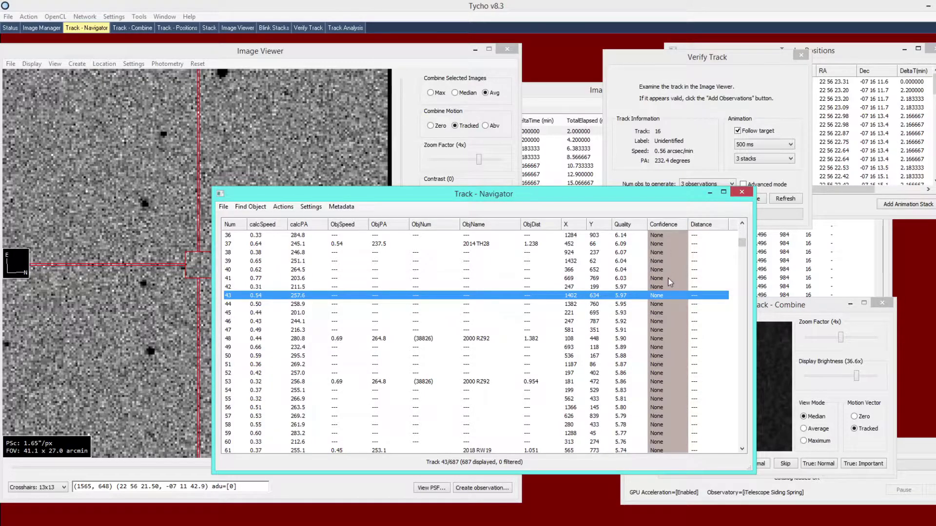
scroll(564, 308, up, 4)
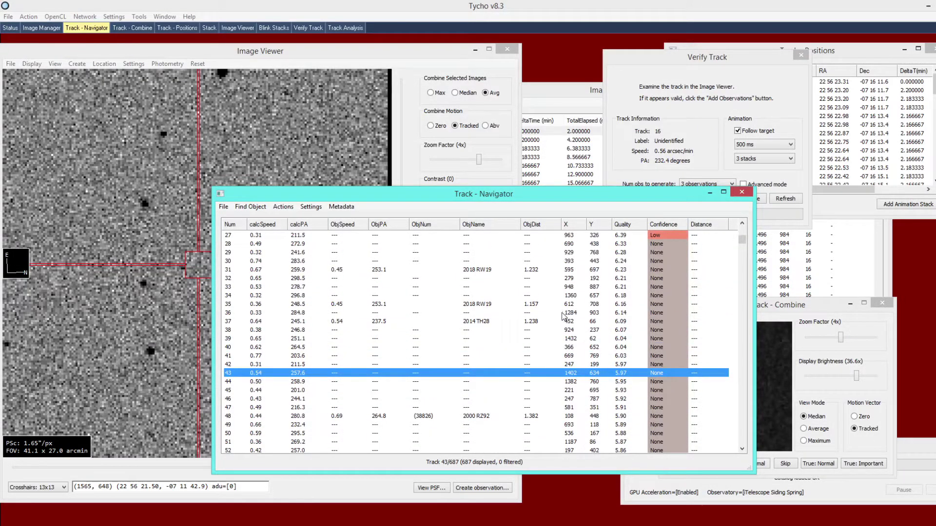
scroll(577, 310, down, 4)
Examine the low-quality tracks far down the Track - Navigator list, displaying tracks 483 and 485
scroll(663, 331, down, 20)
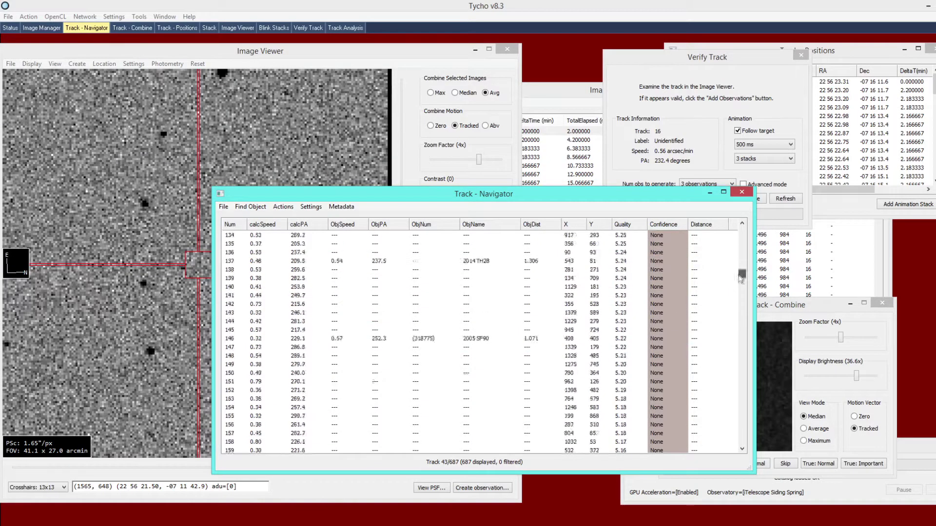
scroll(661, 333, down, 3)
drag(742, 288, 742, 378)
click(623, 374)
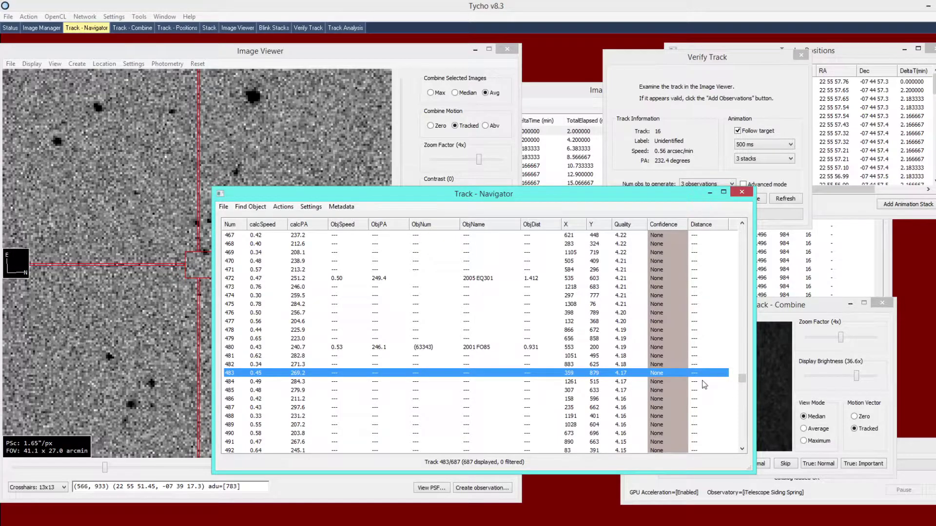
click(797, 374)
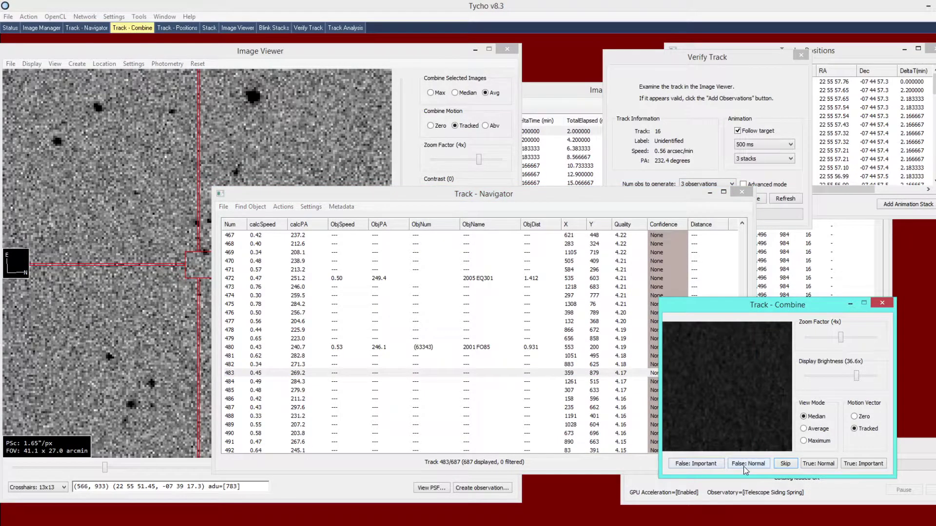
click(349, 390)
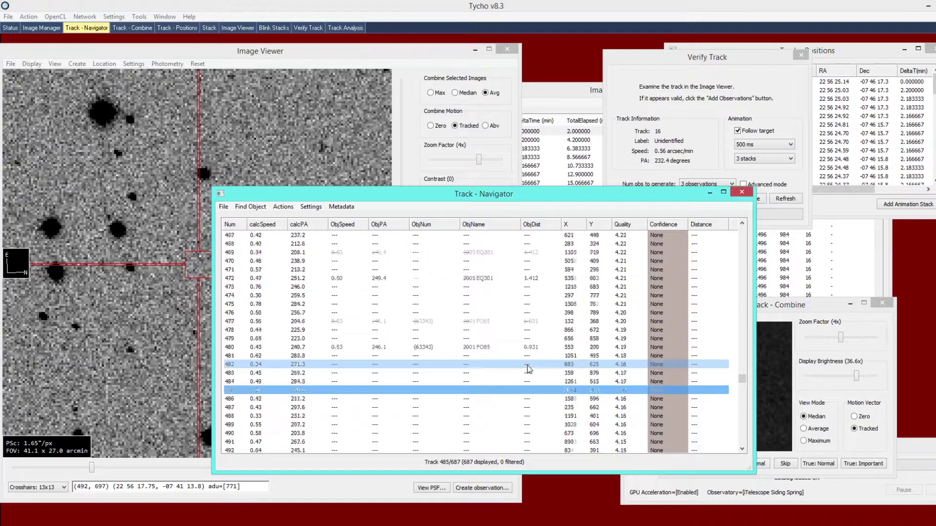
scroll(346, 359, down, 4)
Start the Synthetic Tracker, accepting a star mask threshold of 794 and a detection sensitivity of 50%
click(28, 17)
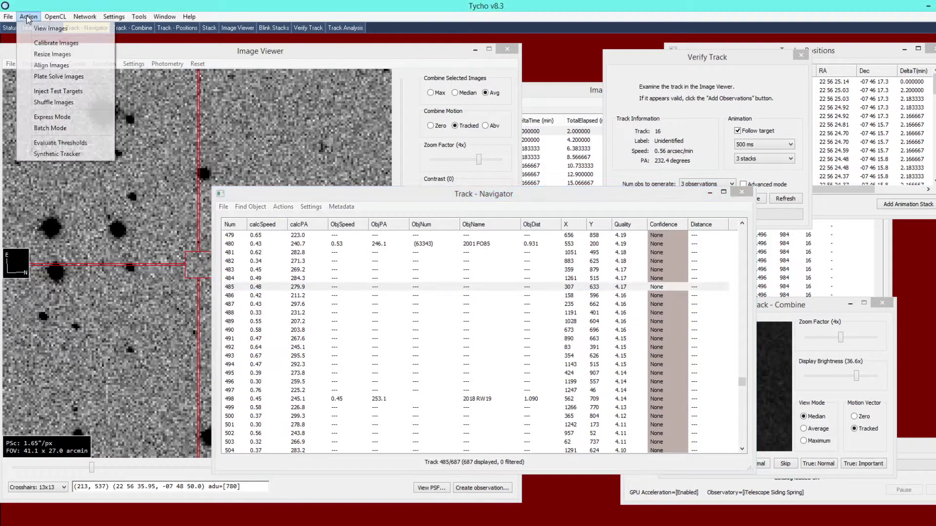
click(47, 155)
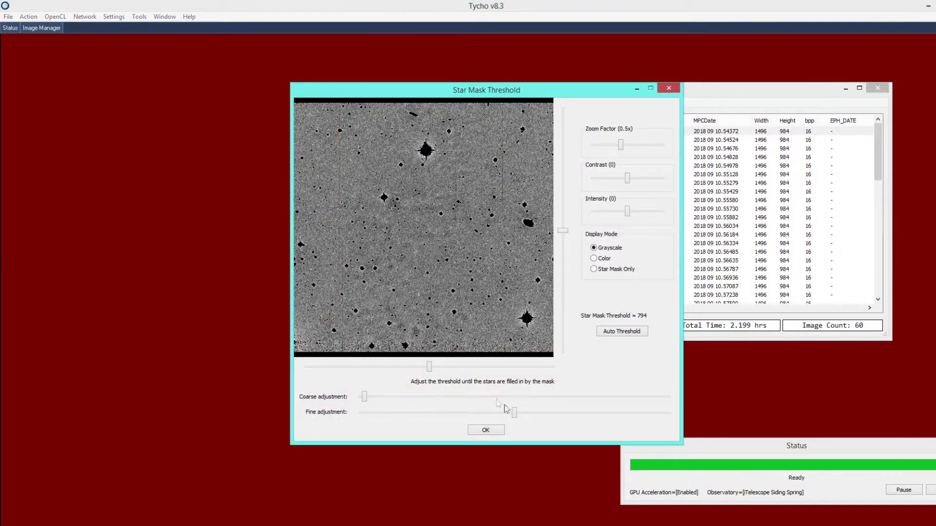
click(485, 430)
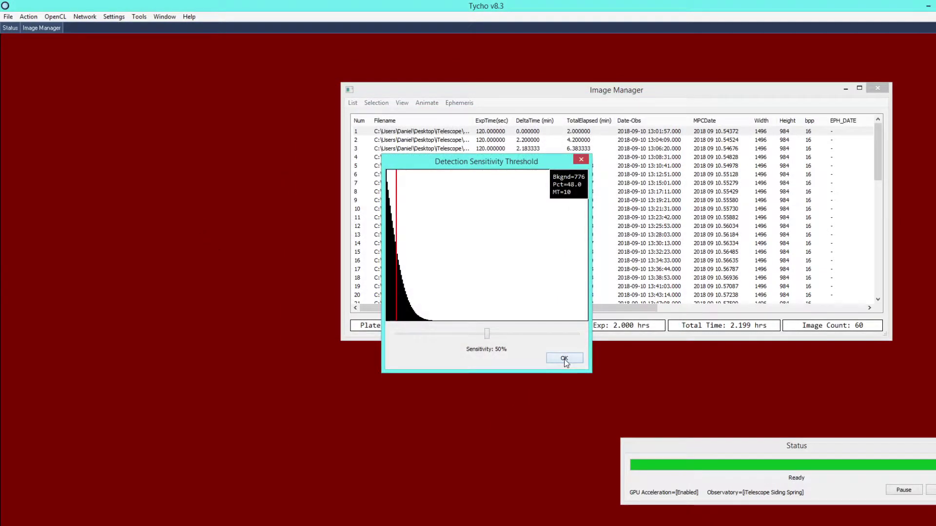
click(564, 359)
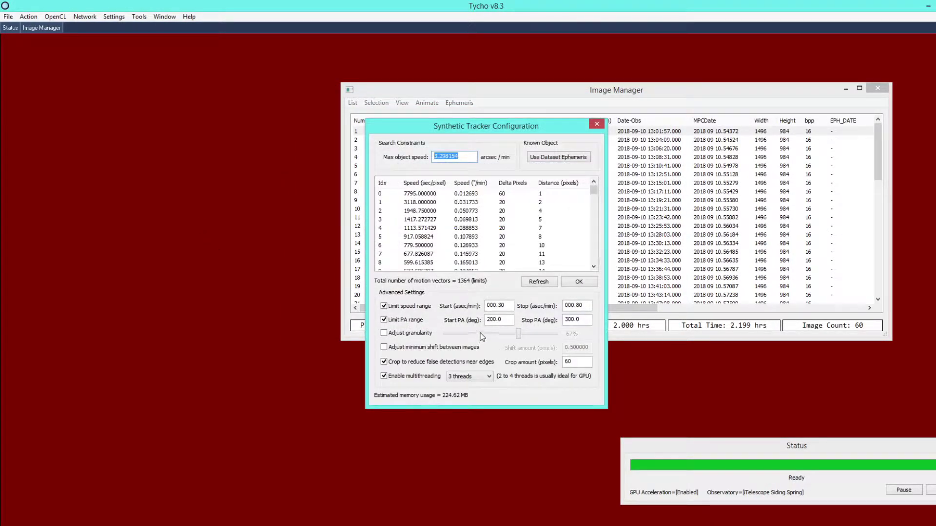
Limit the Synthetic Tracker search to speeds of 2 to 2.1 arcsec/min and position angles of 50 to 150 degrees, and run it
drag(505, 309, 493, 306)
text(2)
key(Tab)
text(2.5)
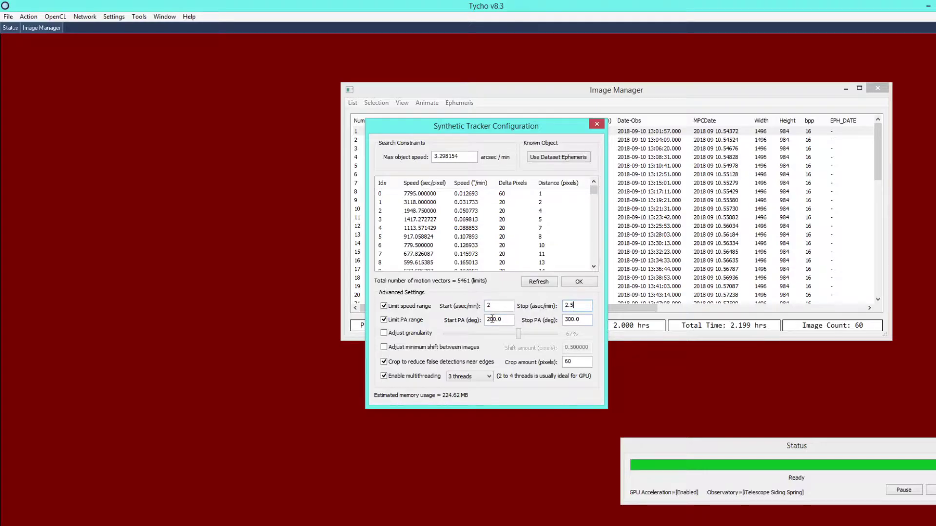
drag(502, 320, 486, 317)
click(572, 306)
key(BackSpace)
text(2)
key(BackSpace)
text(1)
text(50)
key(Tab)
text(15)
click(578, 282)
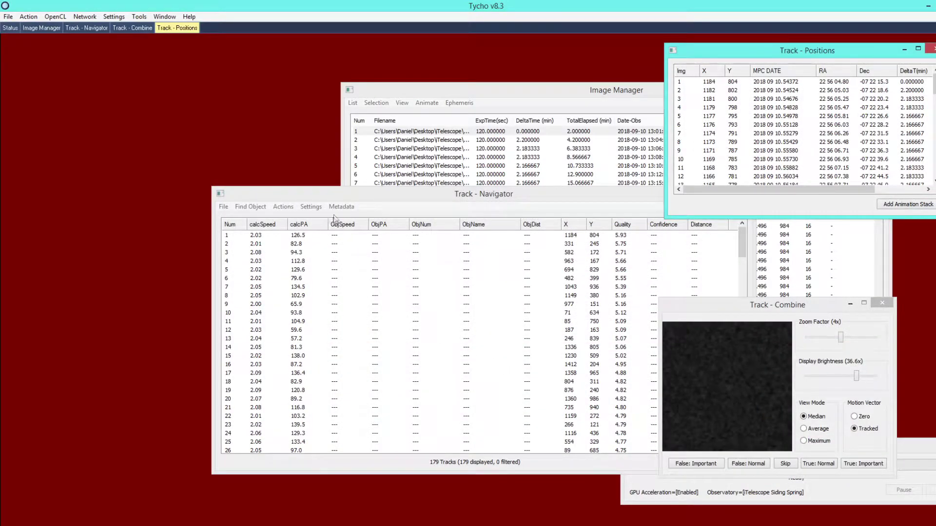
Display track 1 of the new detections in the Image Viewer and reposition the Track - Combine window
click(340, 195)
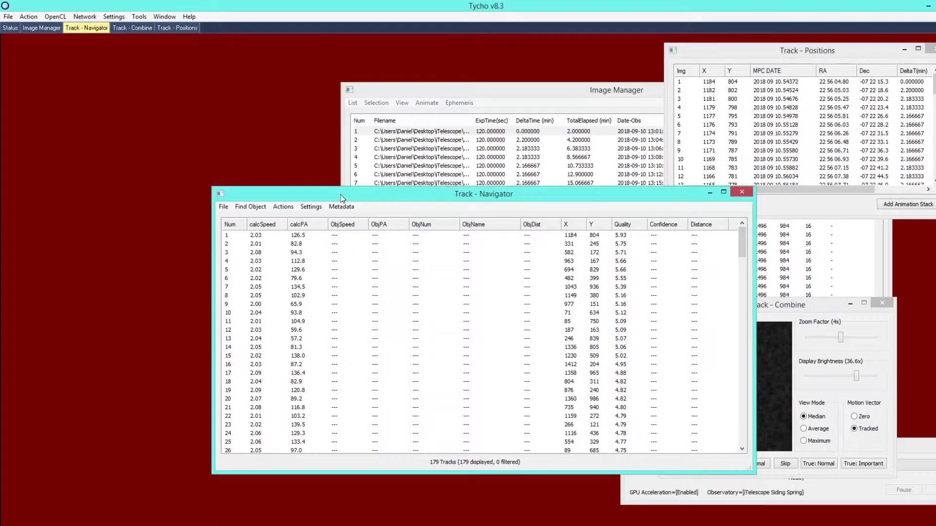
double_click(460, 236)
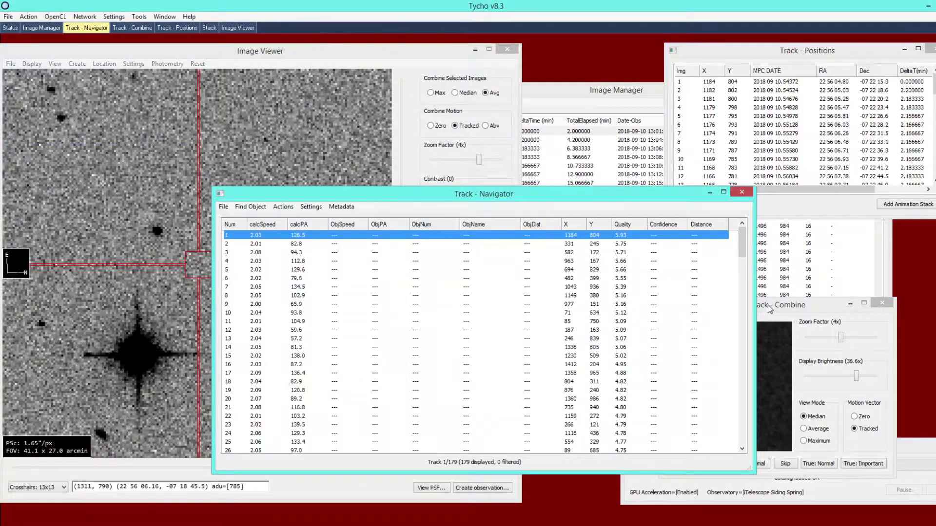
drag(770, 309, 781, 292)
Load the known objects, compute the confidence of all tracks, and look through the ratings in the Track - Navigator
click(227, 207)
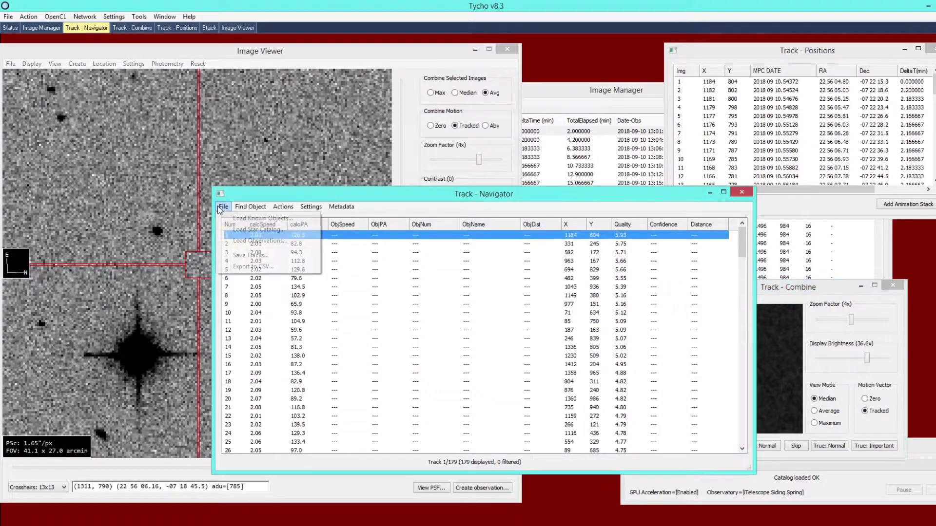
click(260, 224)
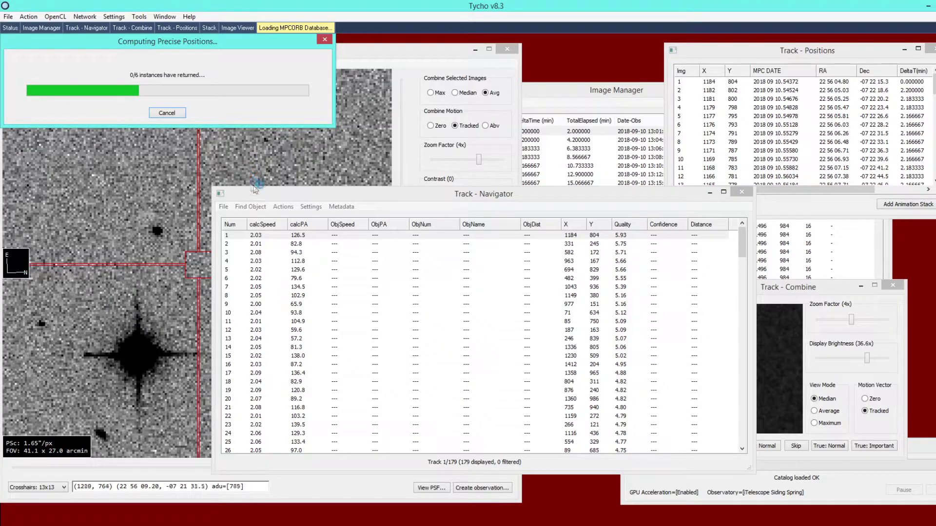
click(285, 207)
click(303, 219)
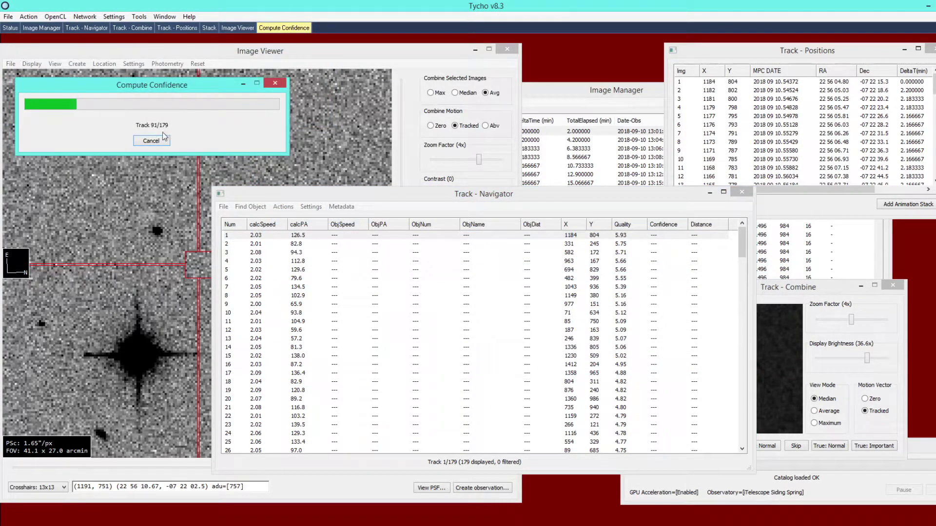
drag(743, 240, 757, 288)
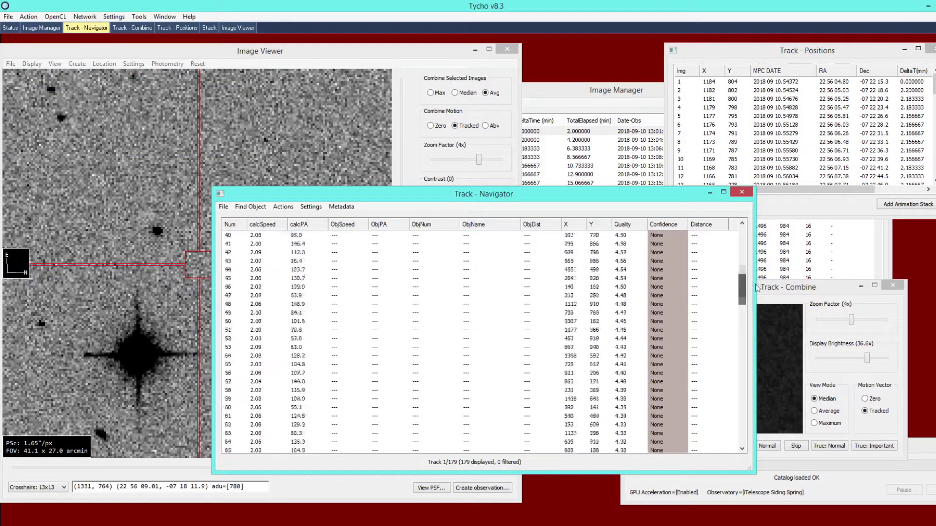
key(Home)
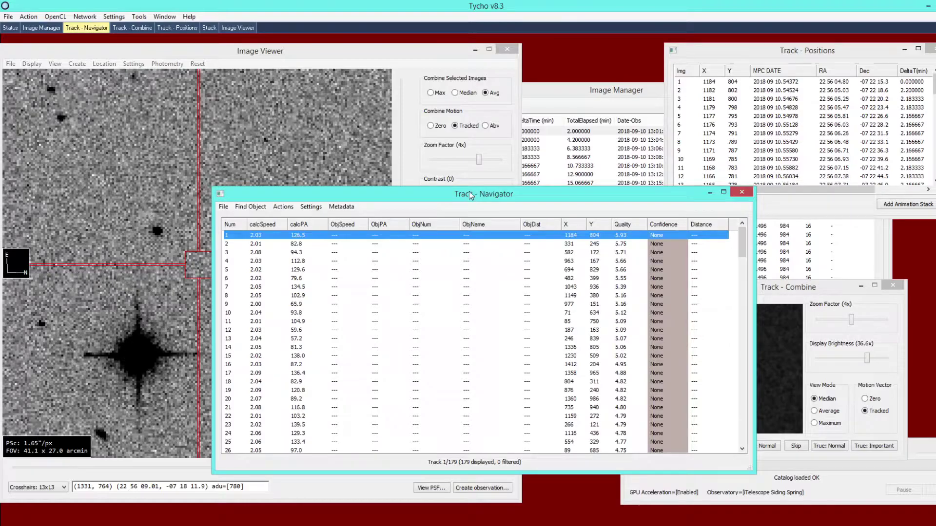
Classify the tracks one after another, starting with track 1, as False: Normal in Track - Combine
drag(471, 195, 465, 196)
click(772, 304)
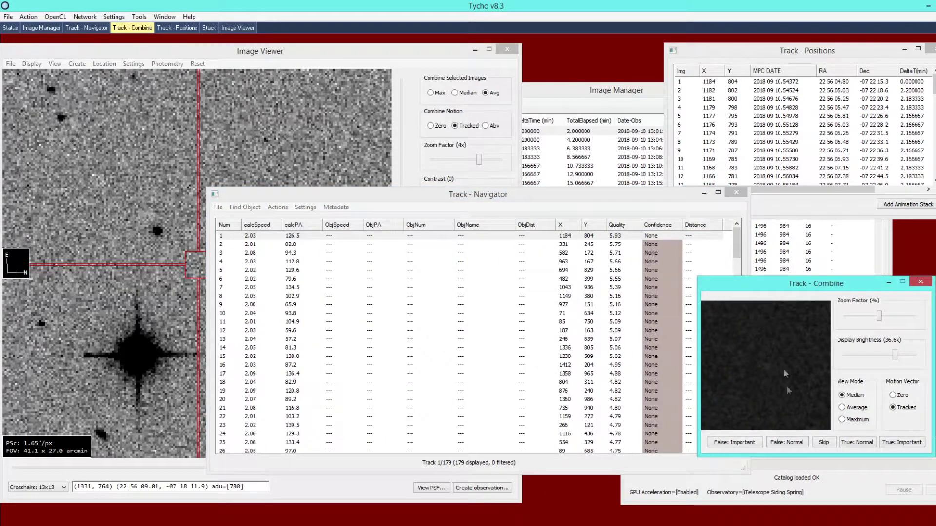
click(787, 443)
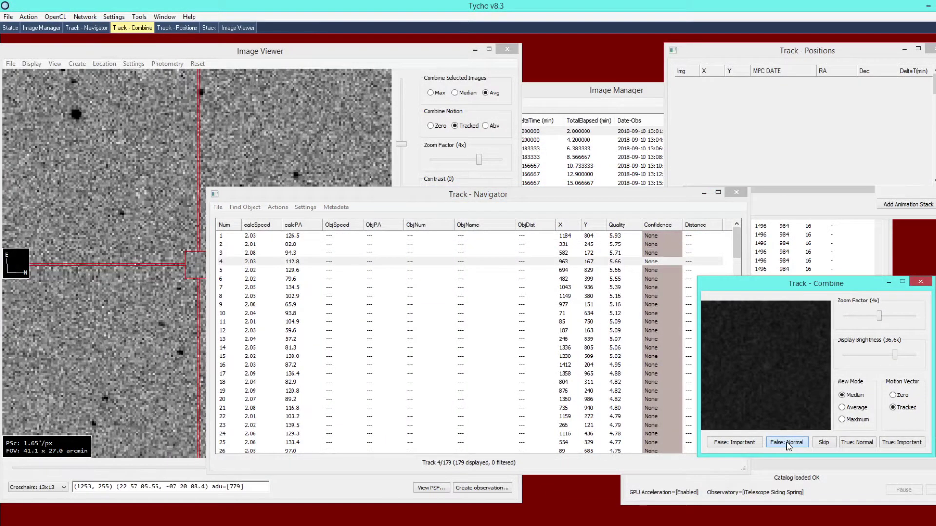
click(788, 442)
click(788, 443)
click(787, 443)
click(787, 443)
click(787, 442)
click(788, 443)
click(788, 442)
click(788, 442)
click(787, 443)
click(788, 443)
click(787, 442)
click(787, 442)
click(787, 443)
click(787, 443)
click(787, 443)
click(788, 442)
click(787, 442)
click(787, 443)
click(788, 443)
click(788, 443)
click(787, 443)
click(788, 442)
click(788, 443)
click(787, 443)
click(786, 444)
click(786, 443)
click(786, 445)
click(786, 445)
click(786, 444)
click(786, 444)
click(786, 445)
click(786, 445)
click(786, 445)
click(785, 445)
click(786, 445)
click(786, 444)
click(786, 445)
click(786, 444)
click(786, 444)
click(786, 445)
click(785, 445)
click(785, 445)
click(786, 444)
click(786, 444)
click(786, 444)
click(786, 444)
click(786, 444)
click(786, 444)
click(786, 444)
click(786, 444)
click(786, 444)
click(786, 444)
click(785, 444)
click(786, 445)
click(786, 445)
click(786, 444)
click(786, 445)
click(786, 444)
click(786, 444)
click(786, 445)
click(785, 445)
click(786, 445)
click(786, 444)
click(786, 445)
click(786, 445)
click(786, 444)
click(785, 445)
click(786, 444)
click(785, 445)
click(786, 445)
click(786, 444)
click(786, 445)
click(786, 445)
click(786, 444)
click(786, 445)
click(786, 445)
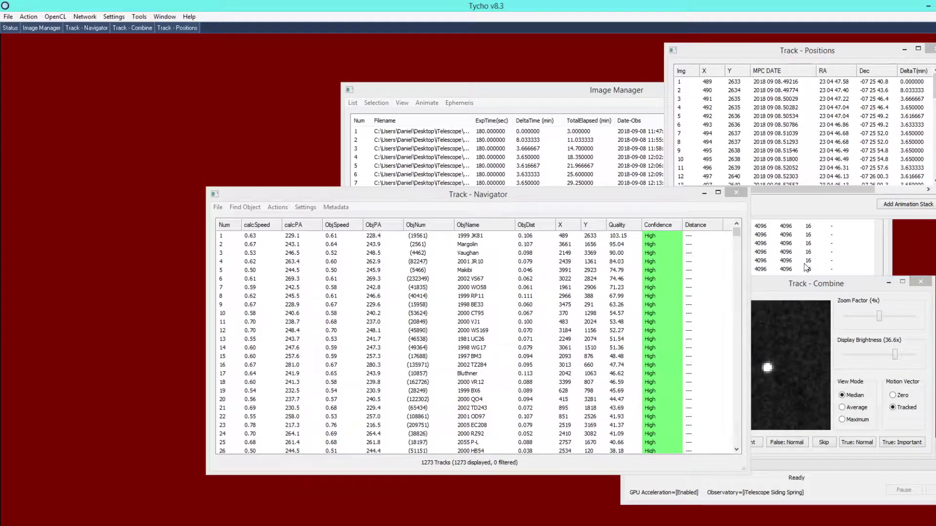
Look through the confidence ratings of the 4096 × 4096 image set's tracks in the Track - Navigator
click(598, 199)
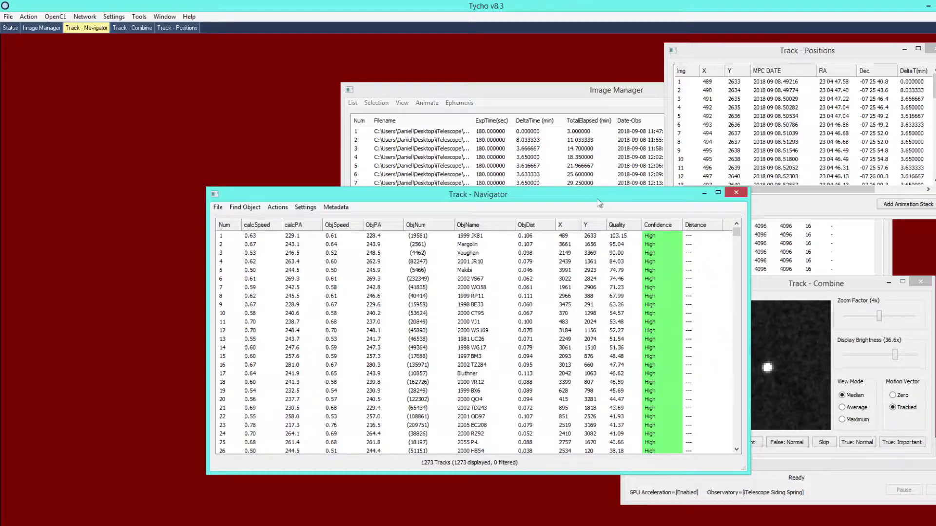
scroll(738, 235, down, 4)
mouse_move(738, 235)
mouse_down()
mouse_move(737, 255)
mouse_move(736, 231)
mouse_up()
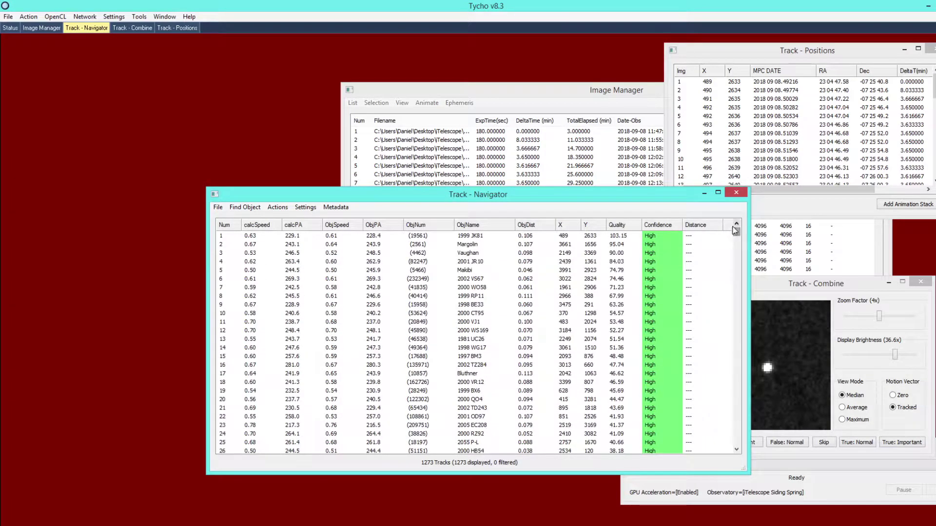
Display track 1 in the Image Viewer and reposition the Track - Navigator and Track - Combine windows
double_click(646, 239)
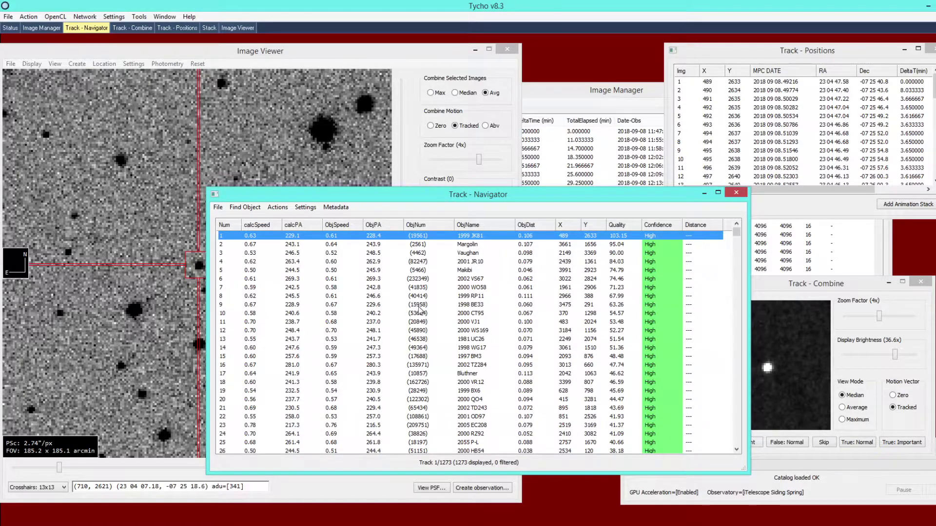
click(554, 263)
drag(644, 195, 627, 184)
drag(770, 286, 781, 277)
click(640, 226)
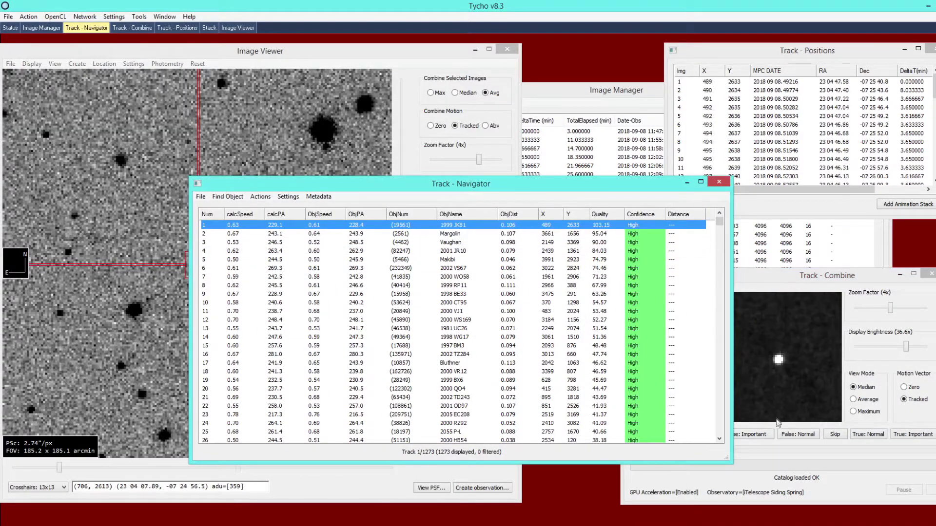
Classify tracks 1 through 27 one after another as True: Normal in Track - Combine
click(873, 435)
click(875, 438)
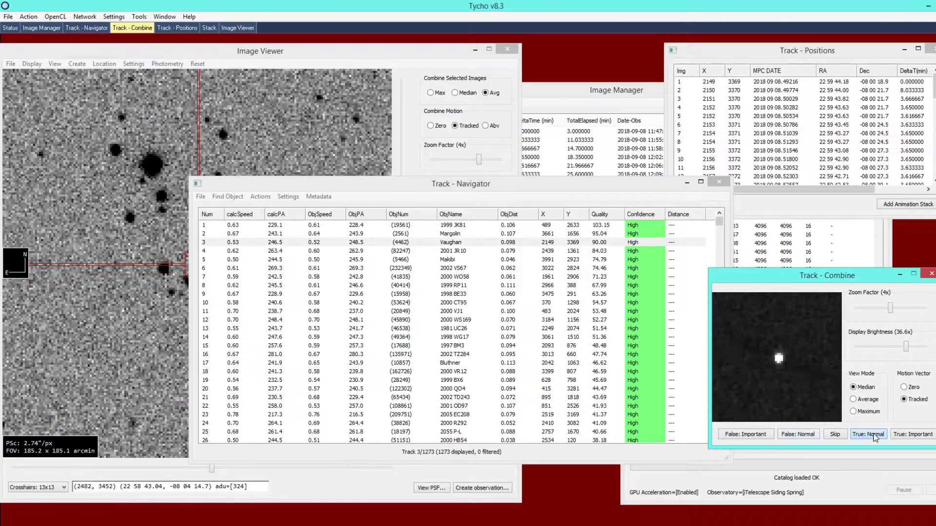
click(872, 434)
click(873, 435)
click(873, 435)
click(872, 434)
click(873, 434)
click(873, 435)
click(873, 435)
click(873, 435)
click(873, 434)
click(873, 435)
click(873, 434)
click(873, 435)
click(873, 434)
click(872, 434)
click(873, 435)
click(873, 434)
click(872, 435)
click(873, 434)
click(873, 435)
click(873, 435)
click(872, 434)
click(873, 434)
click(873, 434)
click(873, 434)
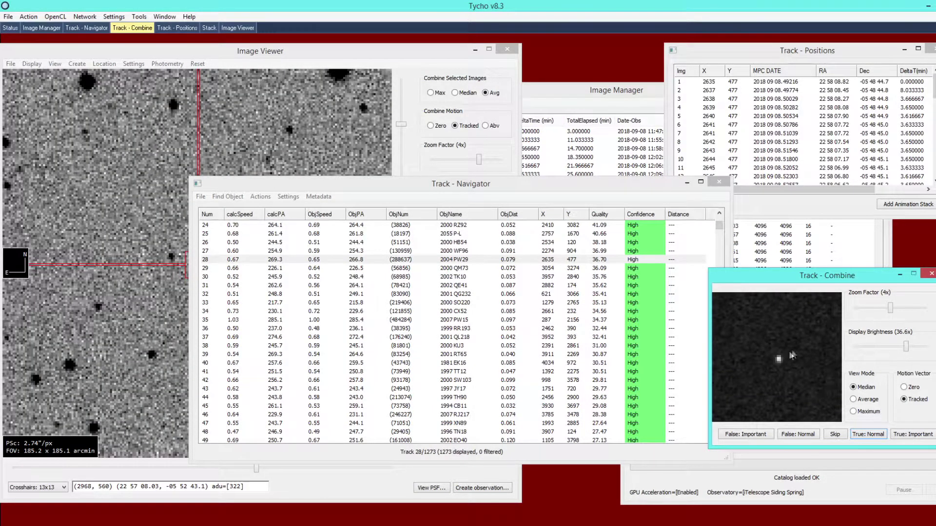
Reposition the Track - Combine window and set its display brightness to 30.2x
mouse_move(887, 314)
mouse_down()
mouse_move(864, 313)
mouse_move(891, 313)
mouse_up()
drag(855, 278, 843, 278)
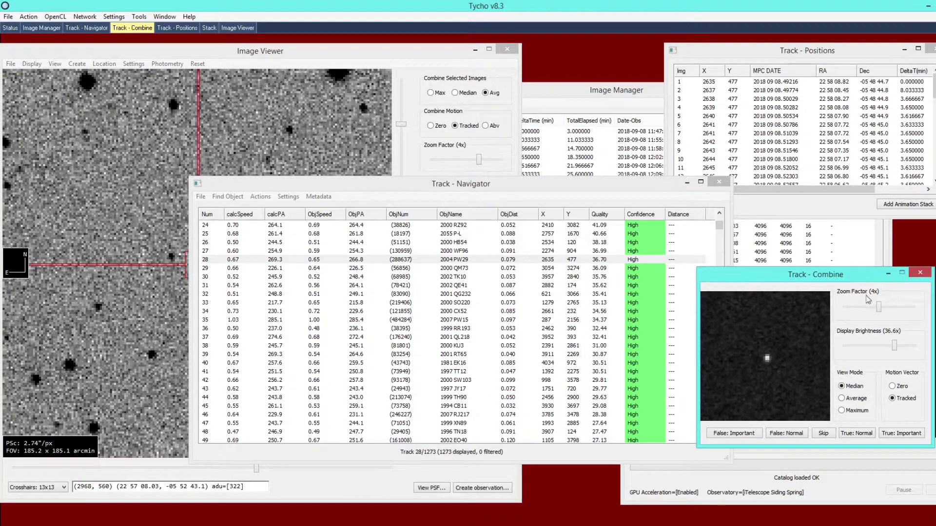
mouse_move(895, 346)
mouse_down()
mouse_move(856, 347)
mouse_move(913, 347)
mouse_move(887, 347)
mouse_up()
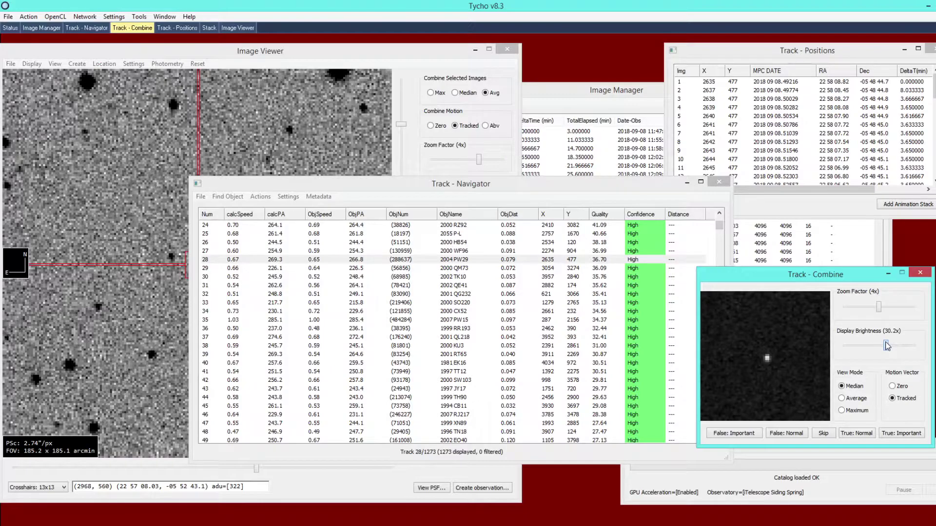
Continue classifying the tracks one by one as True: Normal, from track 28 through track 111
click(854, 432)
click(854, 432)
click(854, 432)
click(855, 431)
click(854, 432)
click(854, 432)
click(854, 432)
click(854, 432)
click(854, 432)
click(854, 432)
click(854, 431)
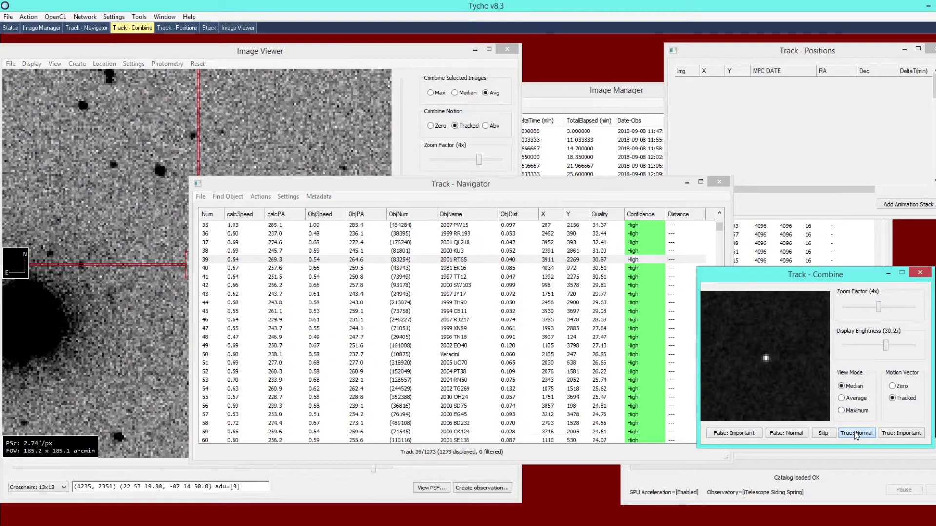
click(854, 432)
click(854, 432)
click(855, 432)
click(854, 432)
click(854, 431)
click(854, 432)
click(854, 432)
click(854, 432)
click(855, 432)
click(854, 431)
click(854, 432)
click(854, 432)
click(854, 432)
click(854, 432)
click(854, 432)
click(855, 432)
click(854, 432)
click(854, 432)
click(854, 432)
click(854, 432)
click(854, 432)
click(854, 432)
click(854, 432)
click(854, 432)
click(854, 432)
click(854, 432)
click(854, 432)
click(854, 432)
click(854, 432)
click(854, 432)
click(855, 432)
click(854, 432)
click(854, 432)
click(854, 432)
click(854, 432)
click(854, 431)
click(854, 432)
click(854, 432)
click(854, 432)
click(854, 432)
click(854, 432)
click(854, 432)
click(854, 432)
click(854, 432)
click(855, 432)
click(854, 432)
click(854, 432)
click(854, 432)
click(854, 432)
click(854, 431)
click(854, 432)
click(854, 432)
click(855, 432)
click(854, 432)
click(854, 432)
click(854, 432)
click(854, 432)
click(854, 432)
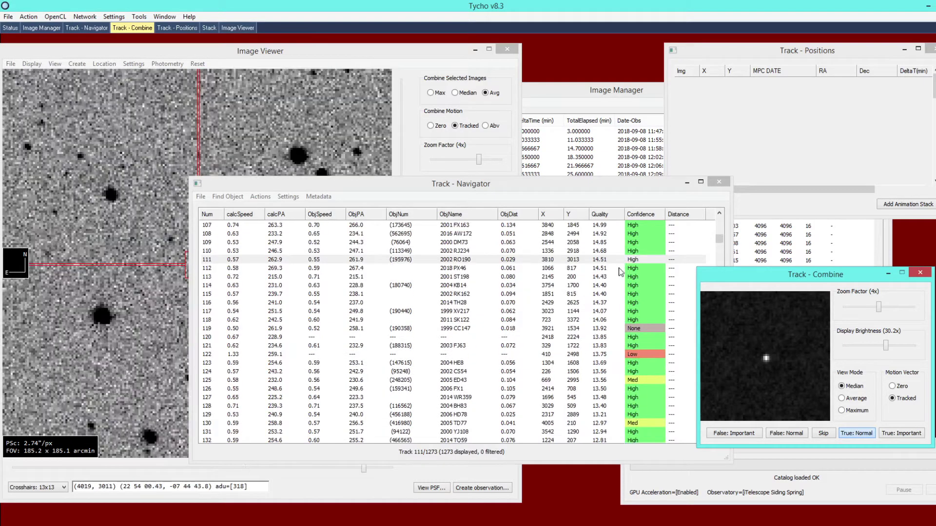
Find track 98, rated None, and examine it in Track - Combine and as blinking stacks in the Image Viewer
click(624, 284)
scroll(615, 278, up, 5)
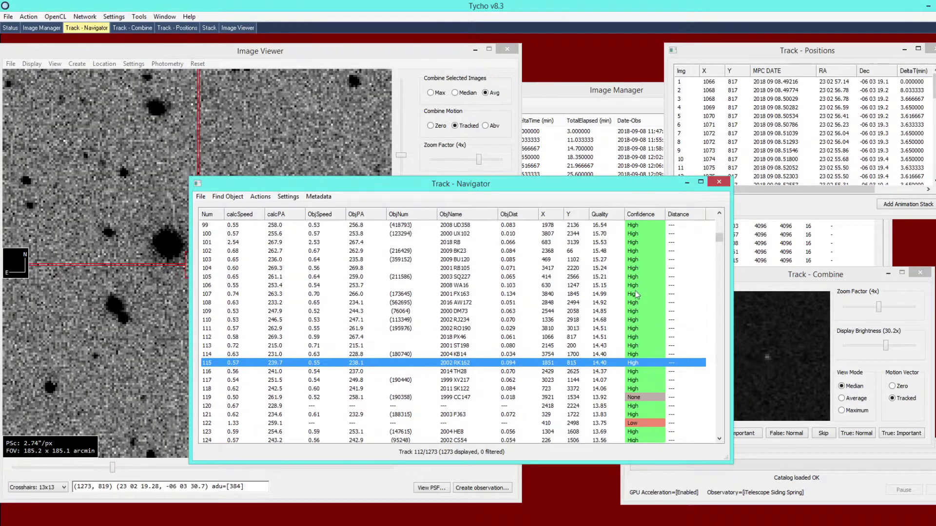
click(525, 269)
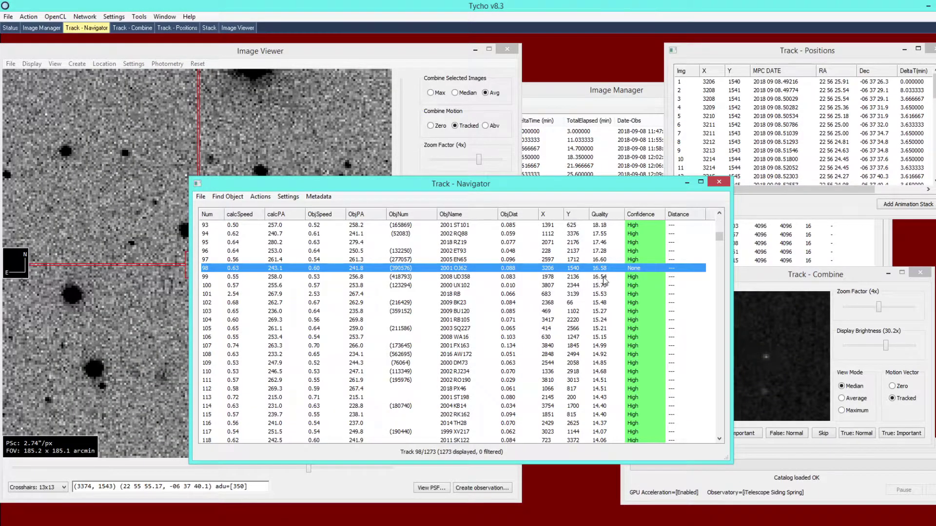
click(769, 289)
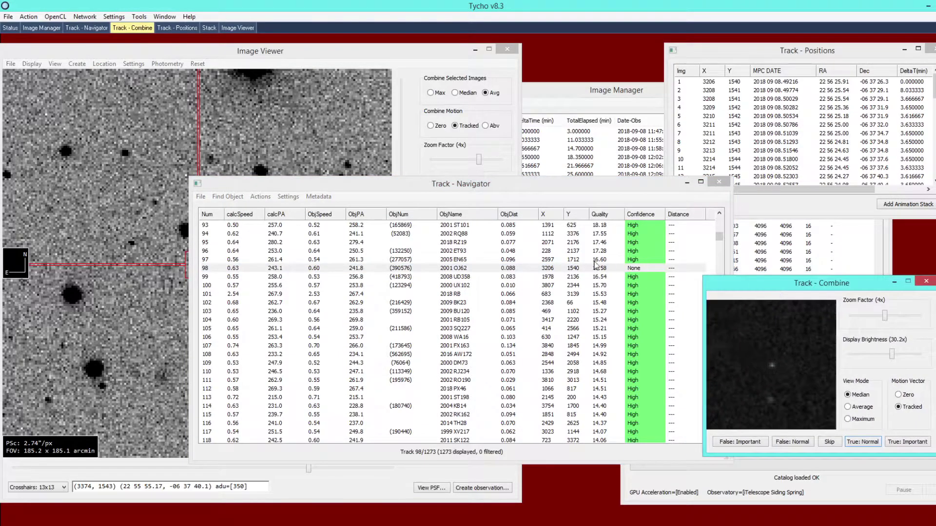
double_click(562, 269)
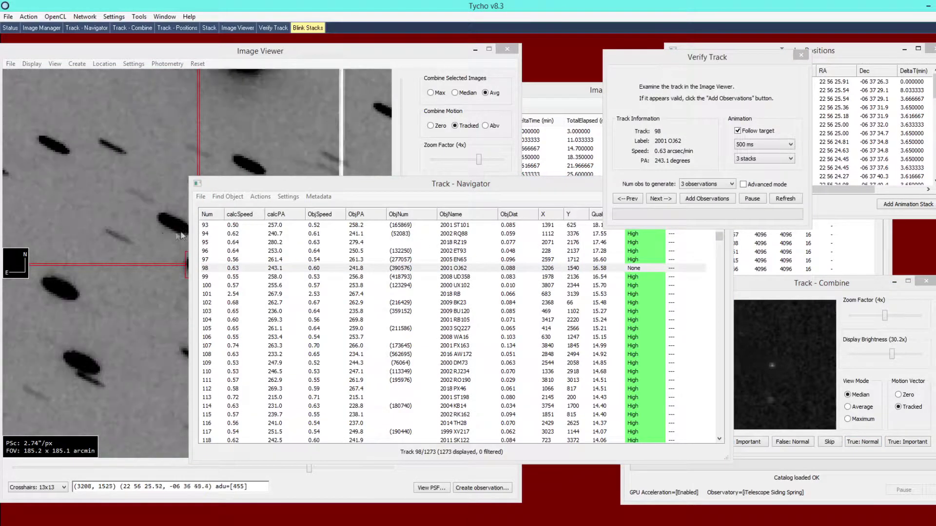
click(164, 238)
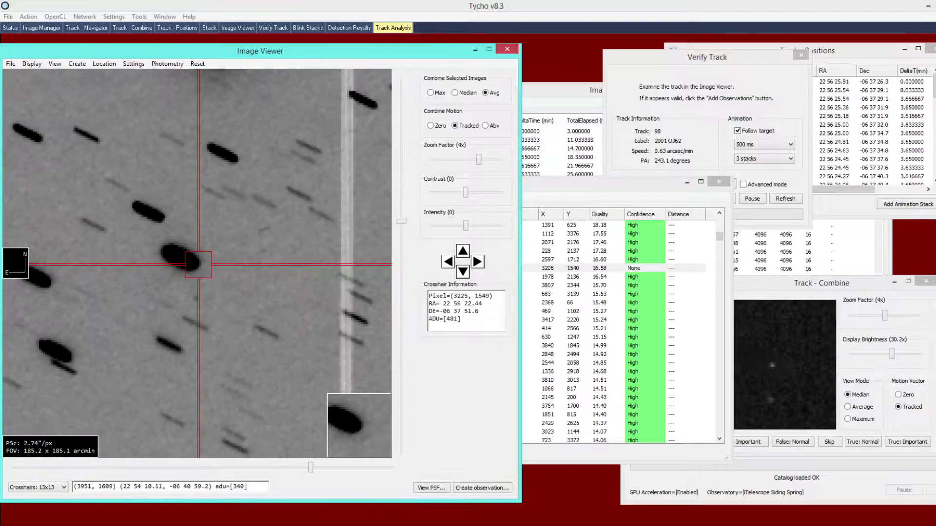
Open Track Analysis and show the confidence model's output directory
click(8, 16)
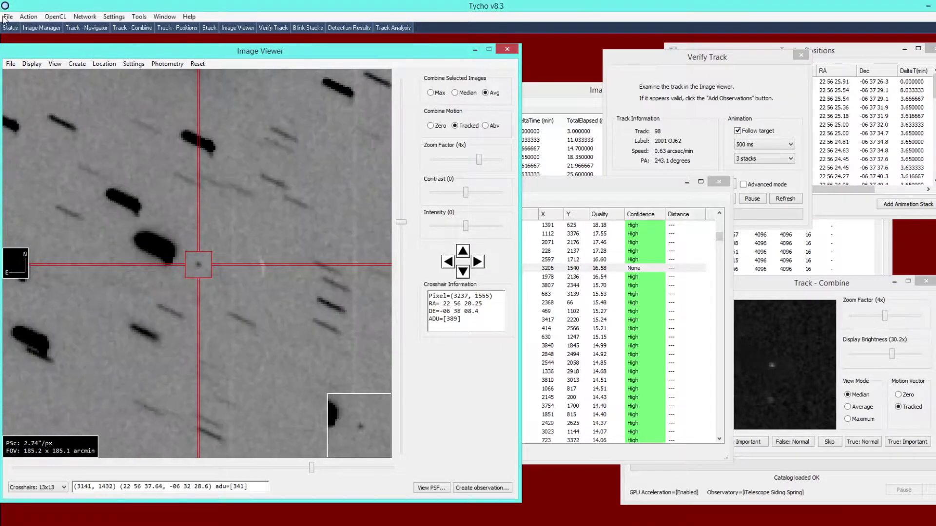
click(28, 89)
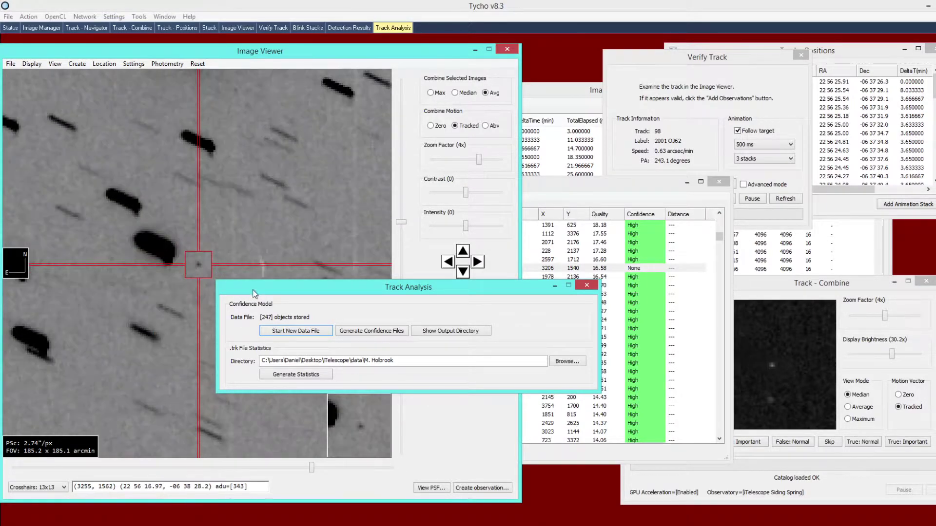
click(461, 336)
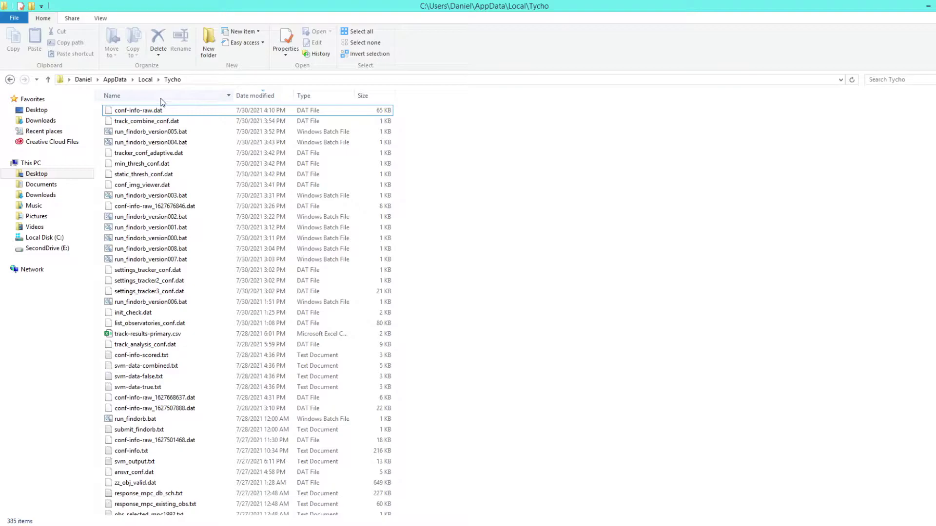
Open conf-info-raw.dat in Vim and locate the line for track 98
click(158, 111)
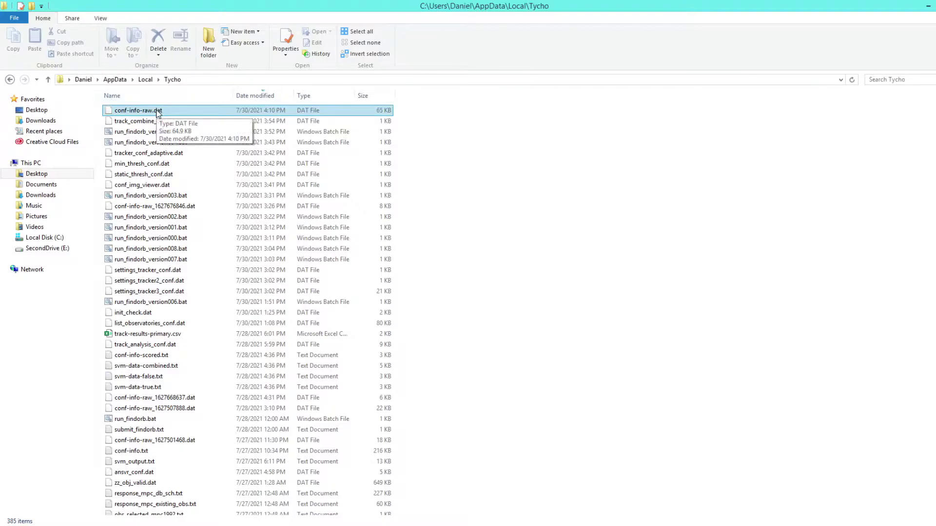
click(122, 112)
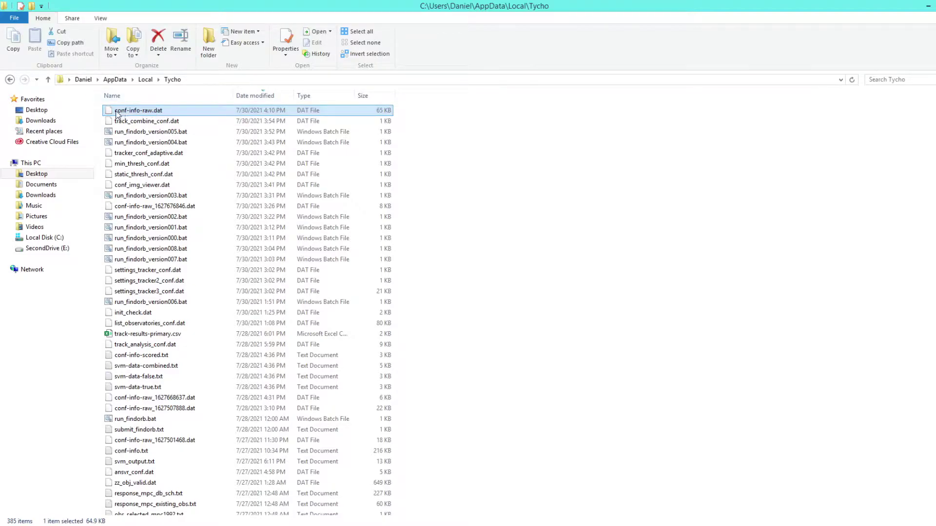
right_click(172, 112)
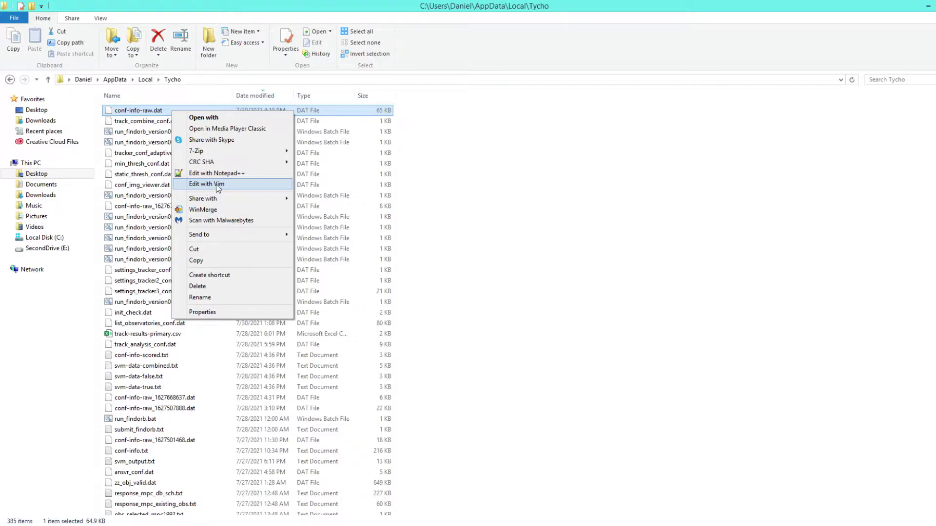
click(218, 185)
drag(421, 199, 935, 226)
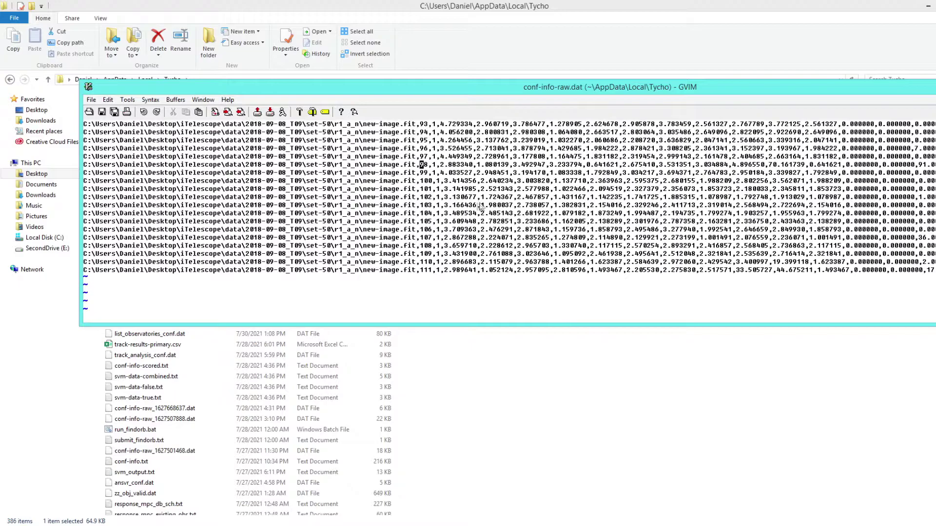
scroll(471, 207, up, 1)
click(422, 189)
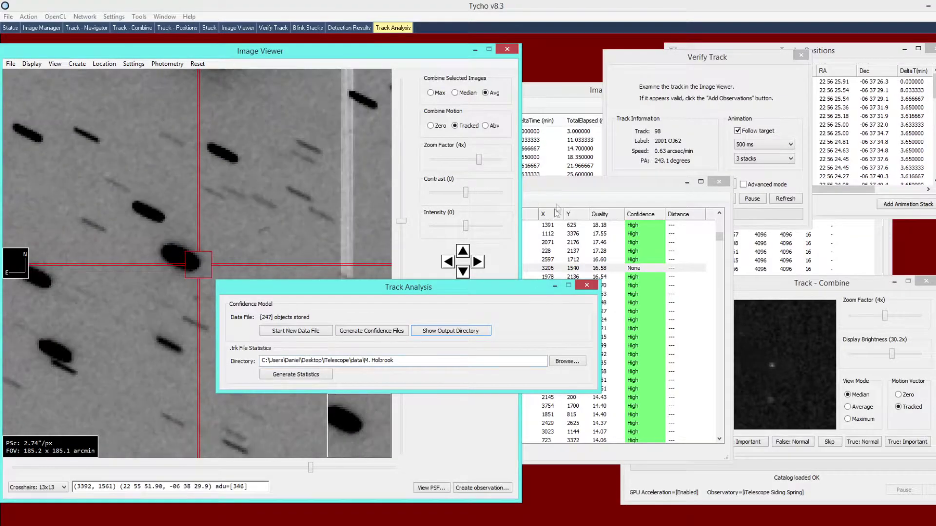
Check the track number in the Track - Navigator, delete track 98's line from conf-info-raw.dat, save, and close Vim
click(557, 209)
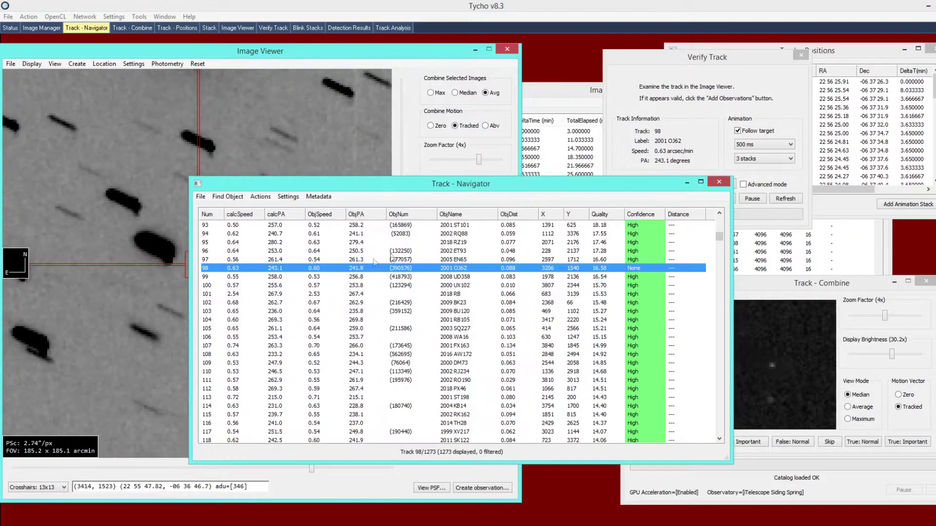
key(alt+Tab)
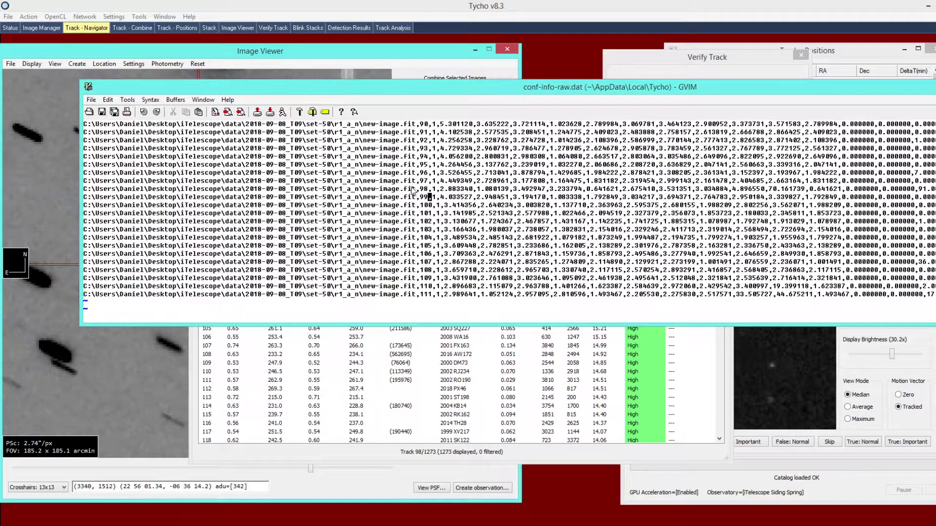
click(424, 189)
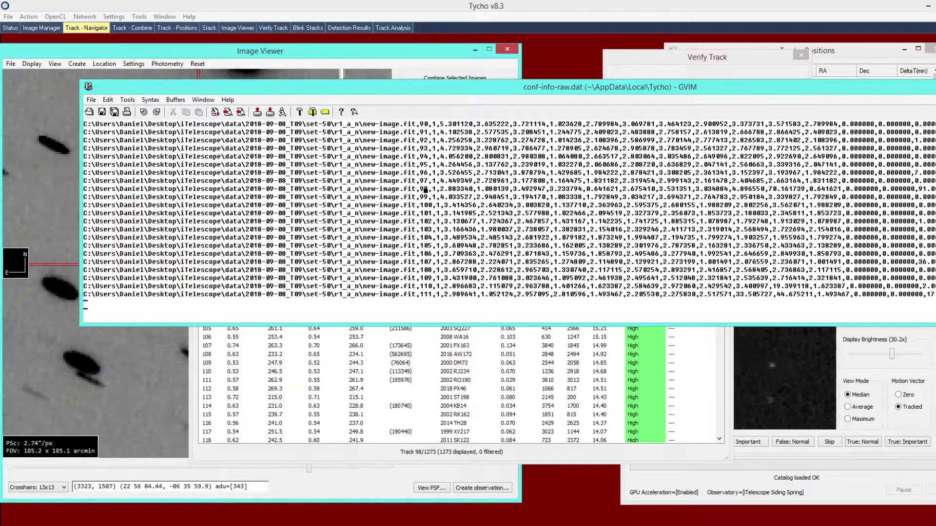
key(d)
key(d)
click(101, 111)
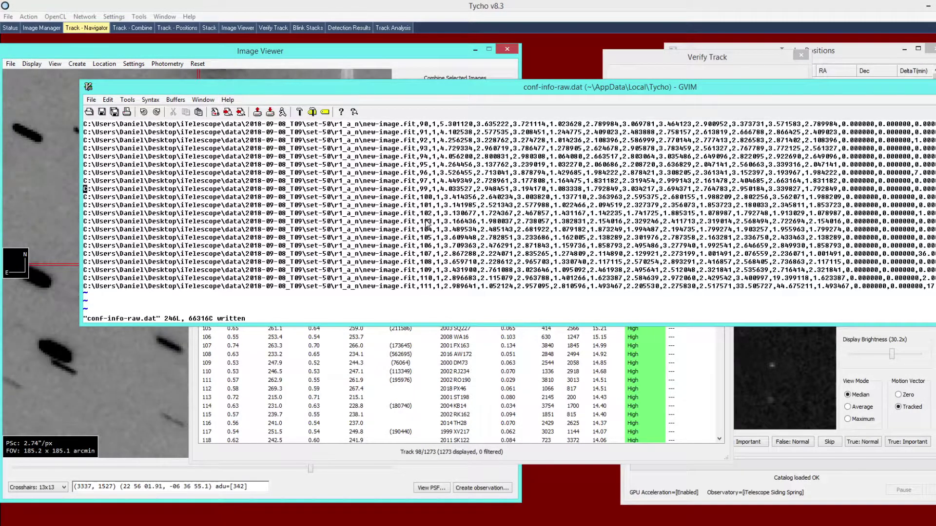
click(89, 87)
click(88, 88)
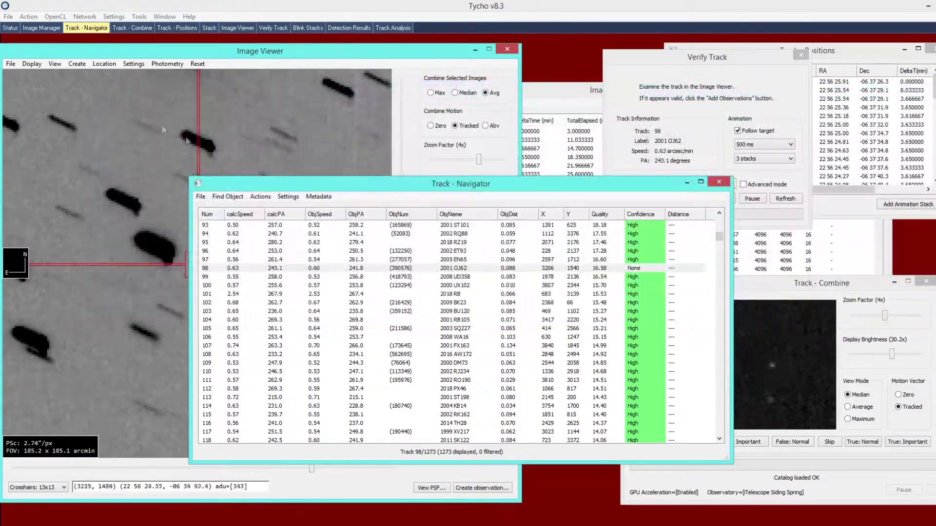
Check the number of stored confidence model objects in Track Analysis and close it
click(8, 17)
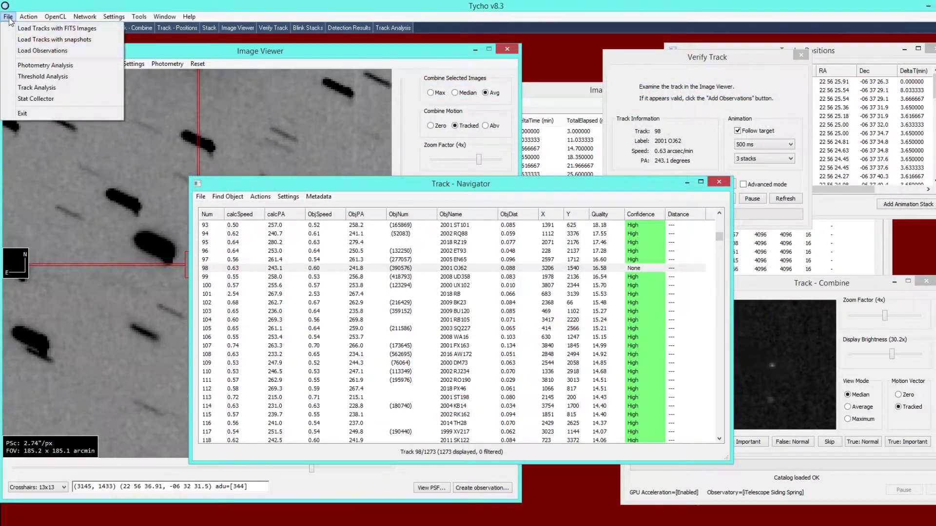
click(30, 88)
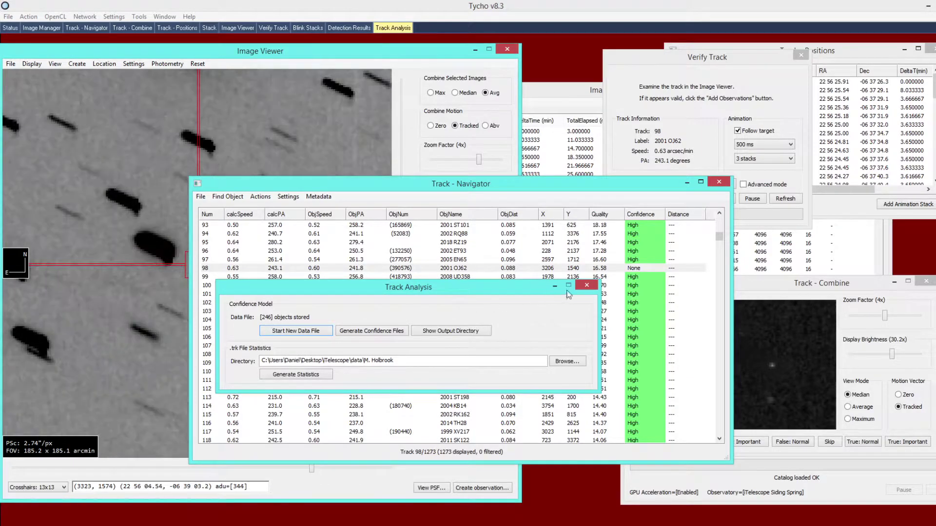
click(586, 285)
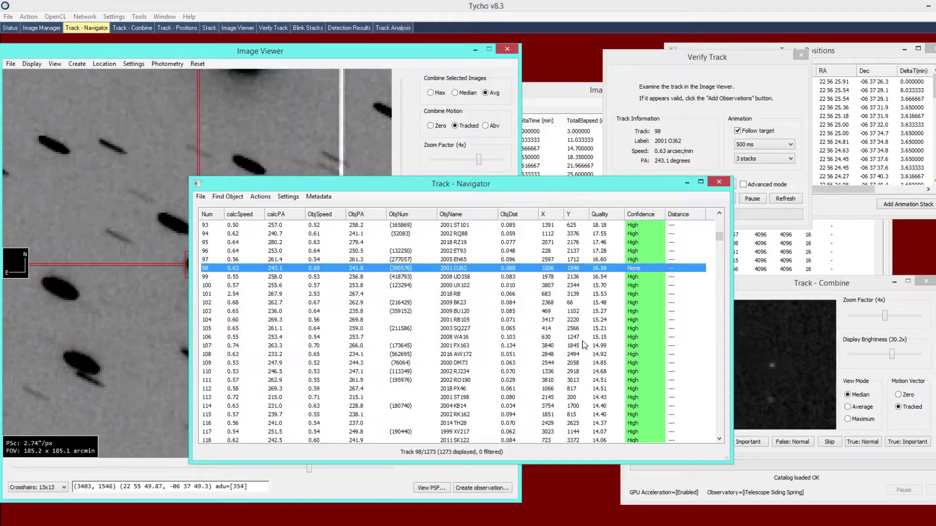
Look through the tracks after 98 and examine tracks 119 and 141, rated None, in the viewer and Track - Combine
scroll(587, 331, down, 5)
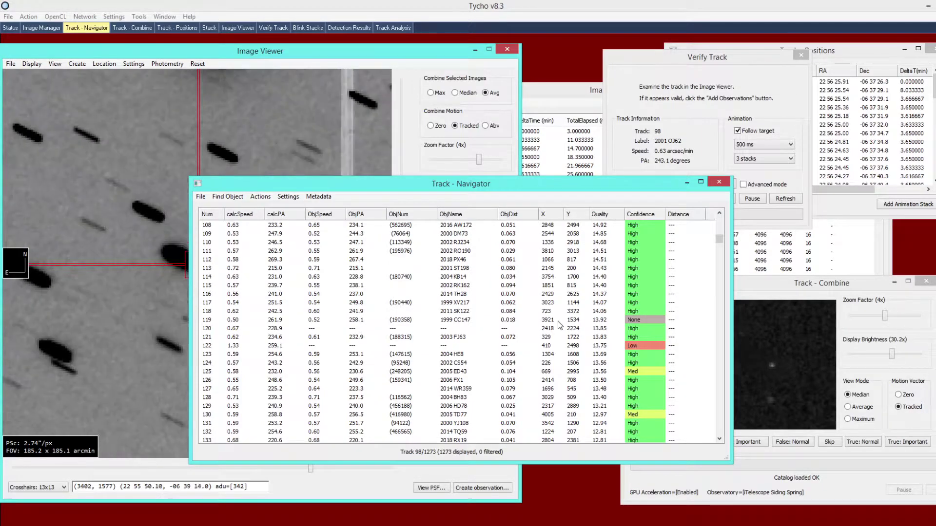
click(558, 321)
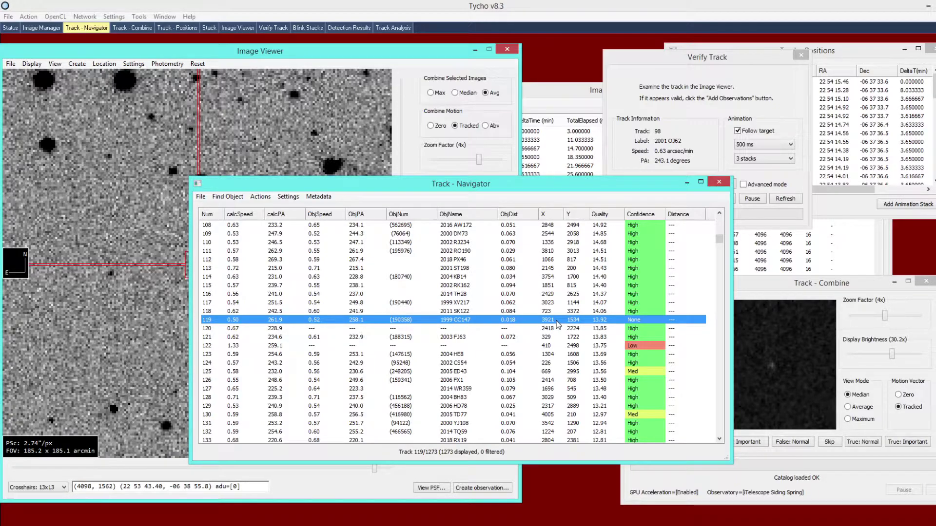
scroll(560, 336, down, 4)
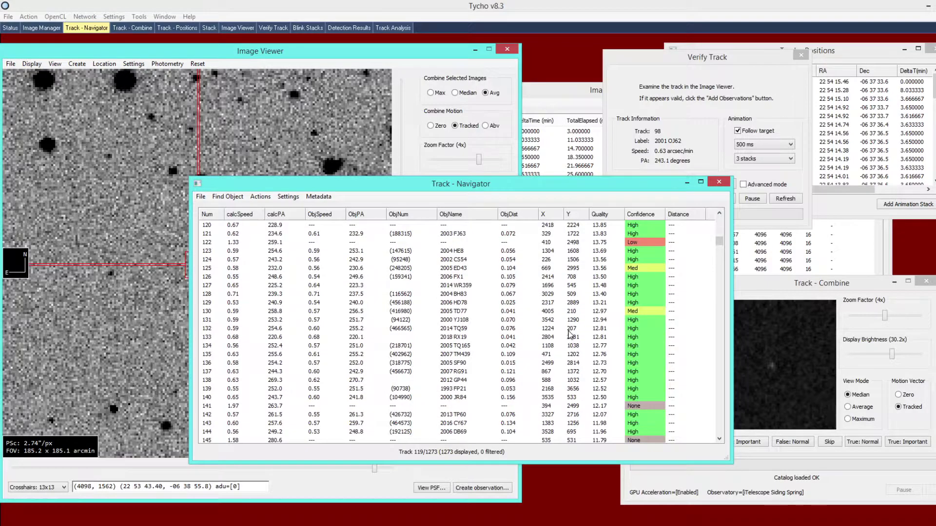
scroll(570, 335, down, 1)
click(537, 381)
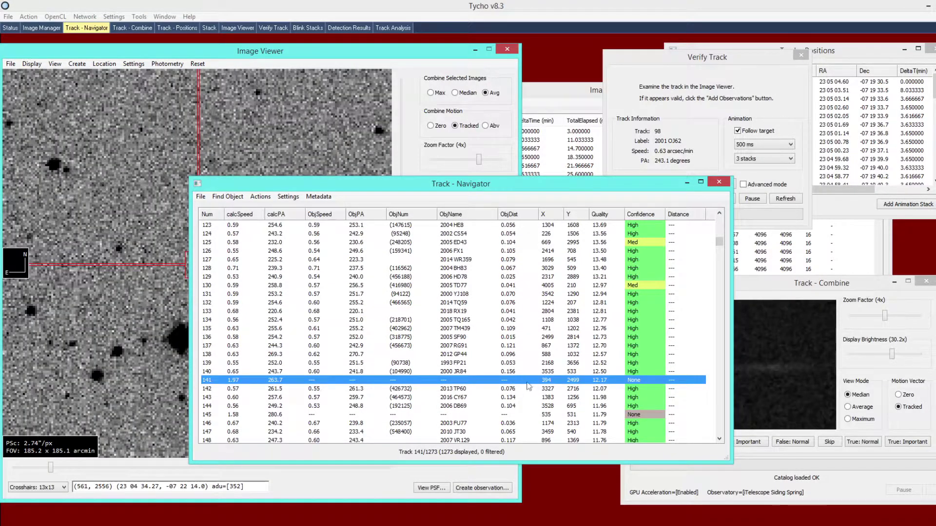
scroll(529, 386, down, 2)
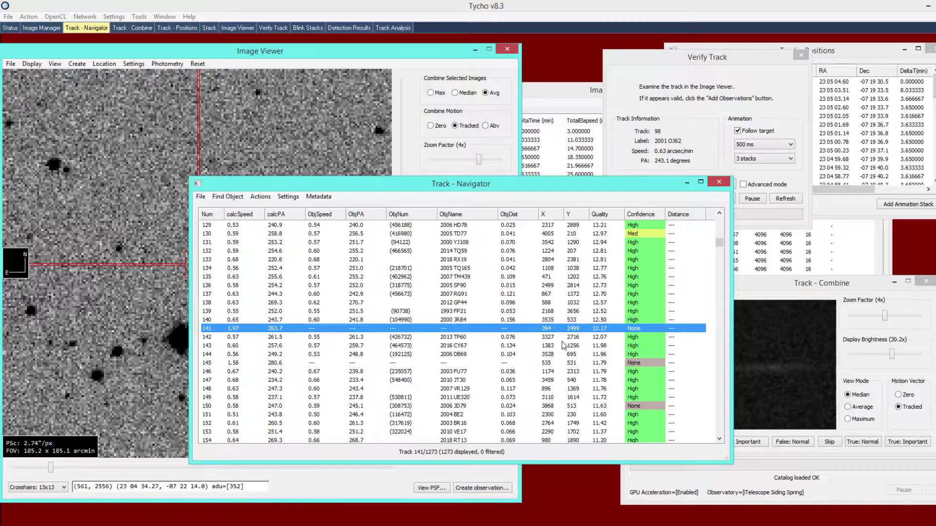
click(813, 301)
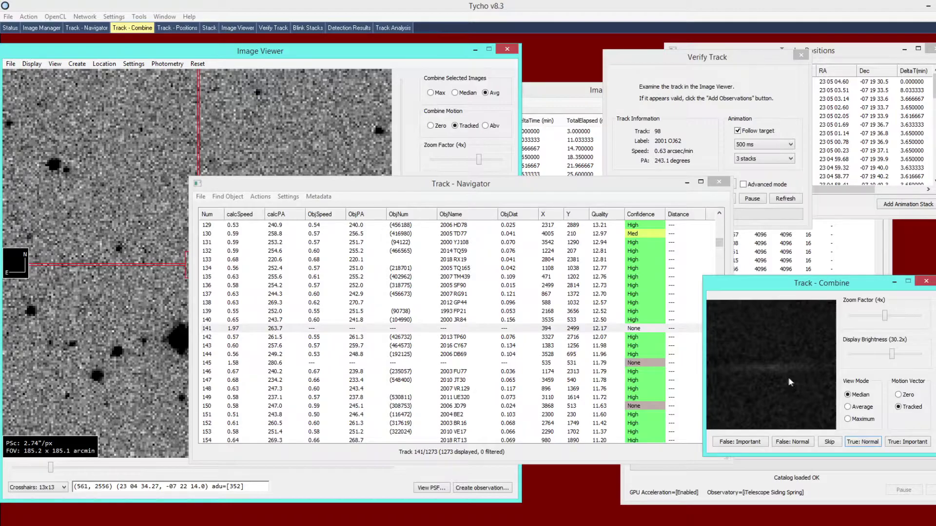
Verify track 141 in the Image Viewer animation and classify it as False: Important
double_click(500, 333)
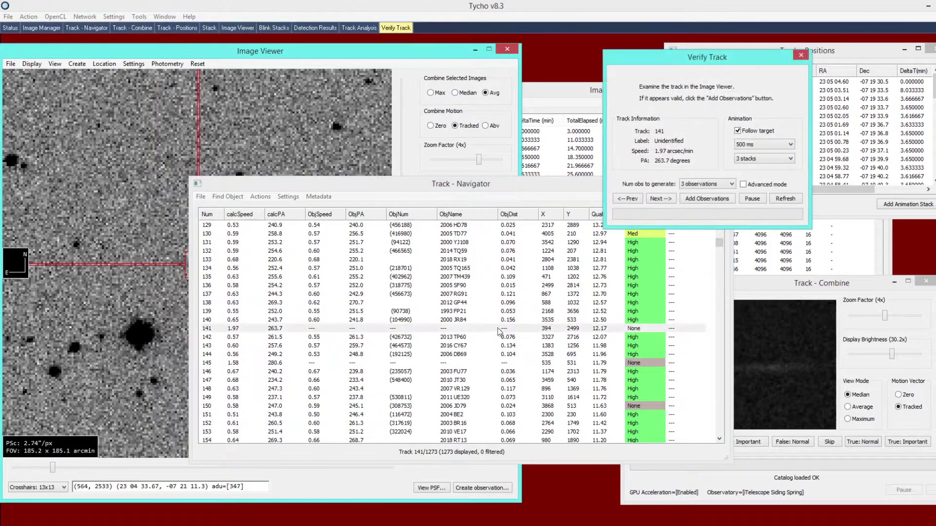
scroll(216, 271, down, 3)
scroll(201, 279, up, 1)
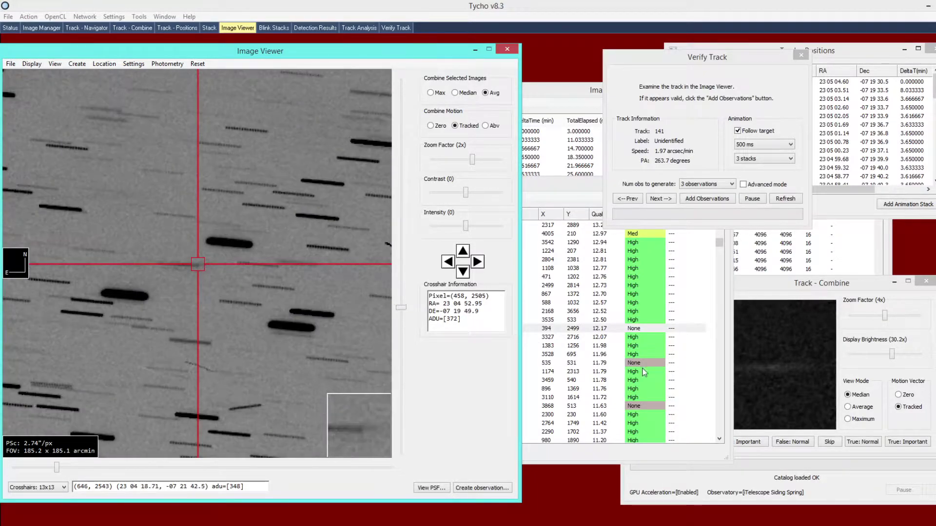
click(757, 451)
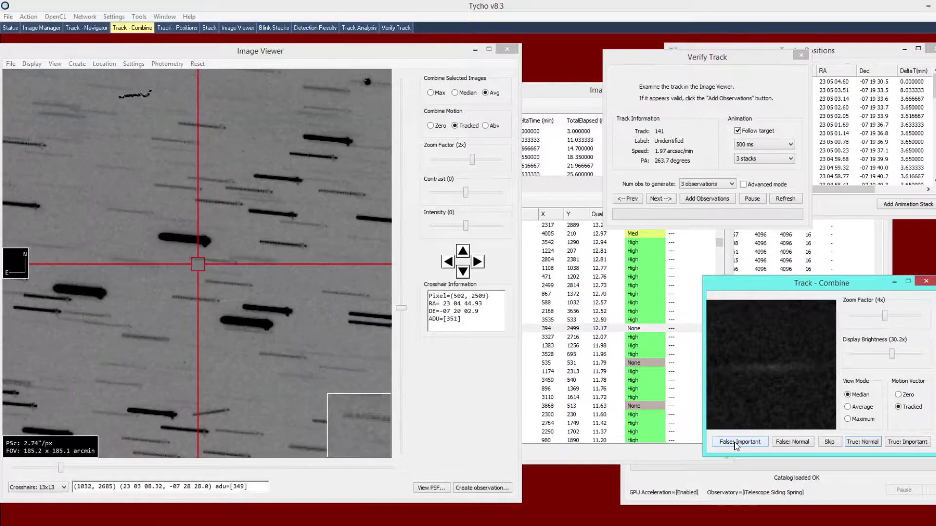
click(736, 442)
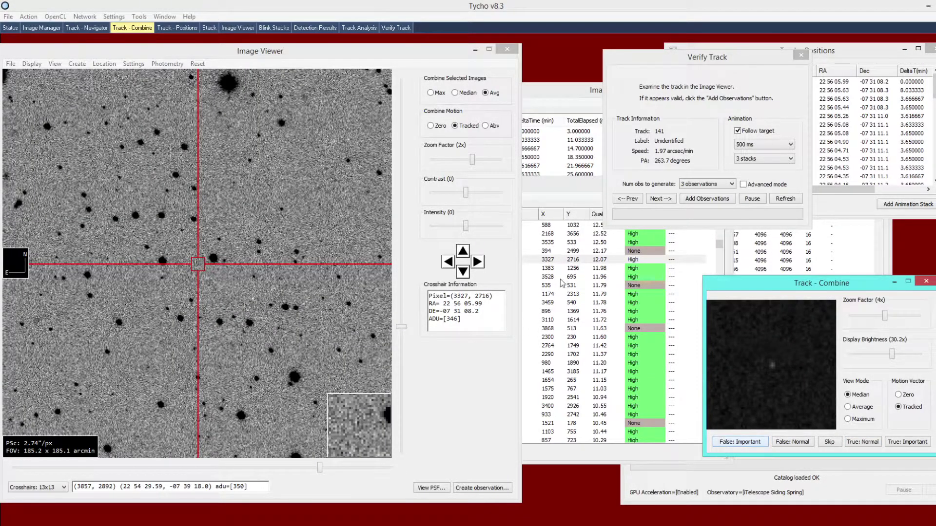
Examine track 145 with Verify Track in the Image Viewer and classify it as False: Important
click(644, 286)
click(782, 300)
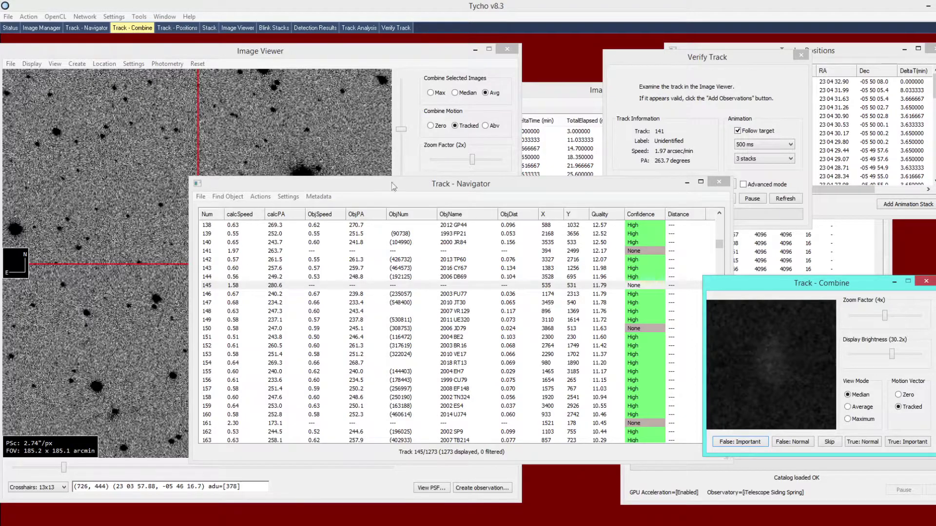
double_click(396, 285)
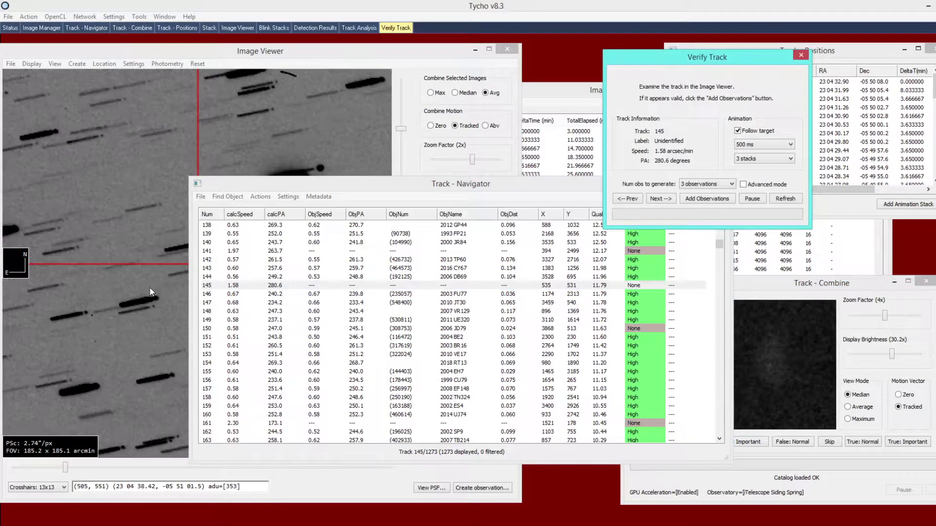
click(151, 288)
scroll(209, 275, down, 2)
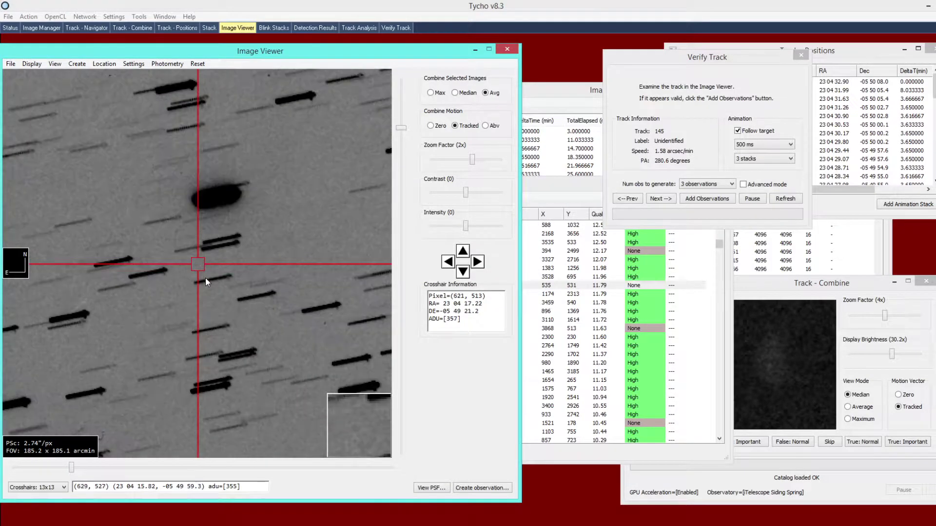
click(565, 192)
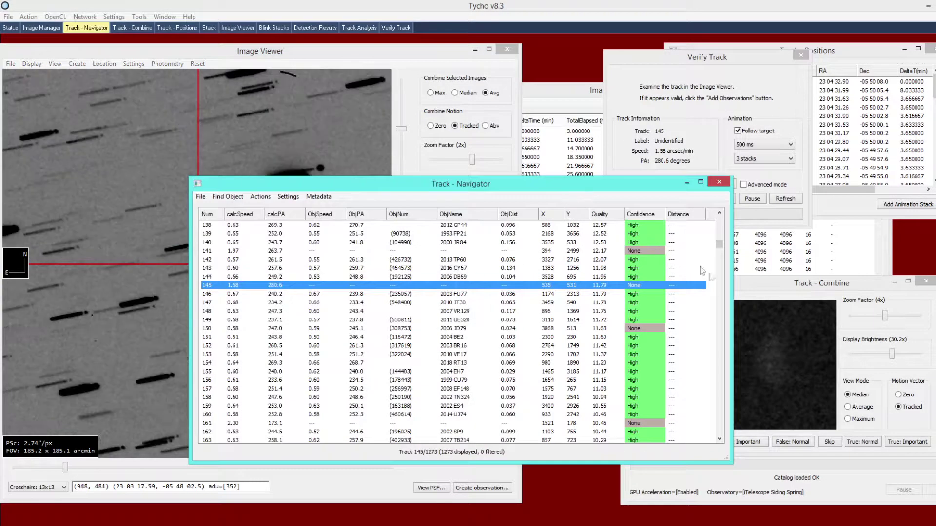
click(741, 371)
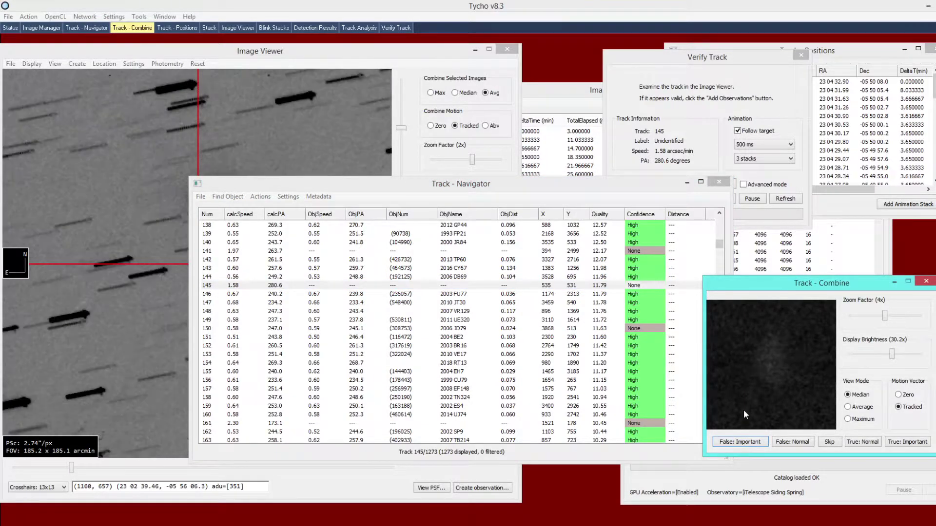
click(738, 442)
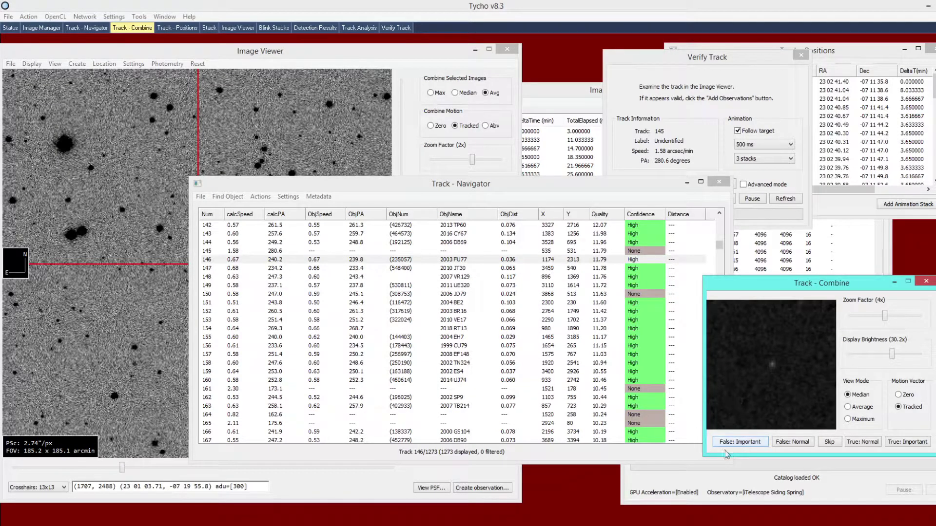
Look at track 150, rated None, and classify track 161 as False: Important
click(619, 294)
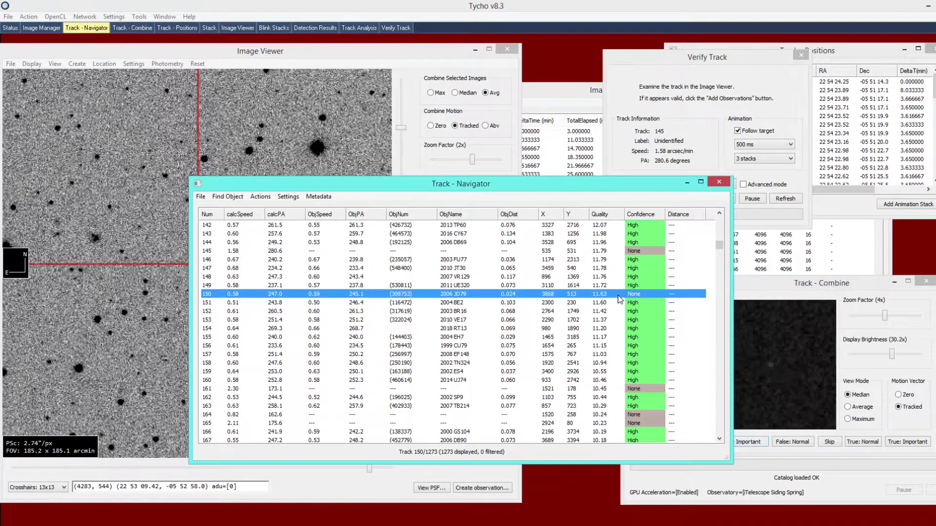
click(625, 389)
scroll(625, 390, down, 1)
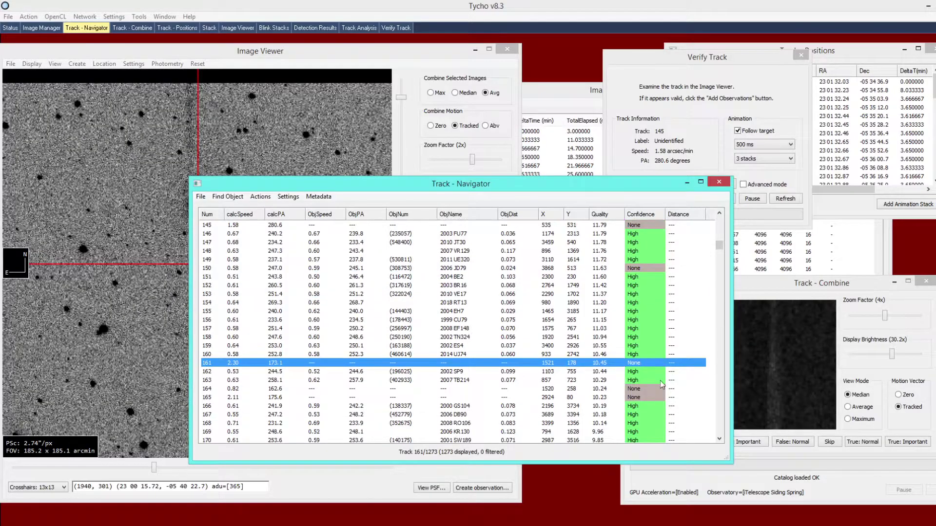
click(770, 389)
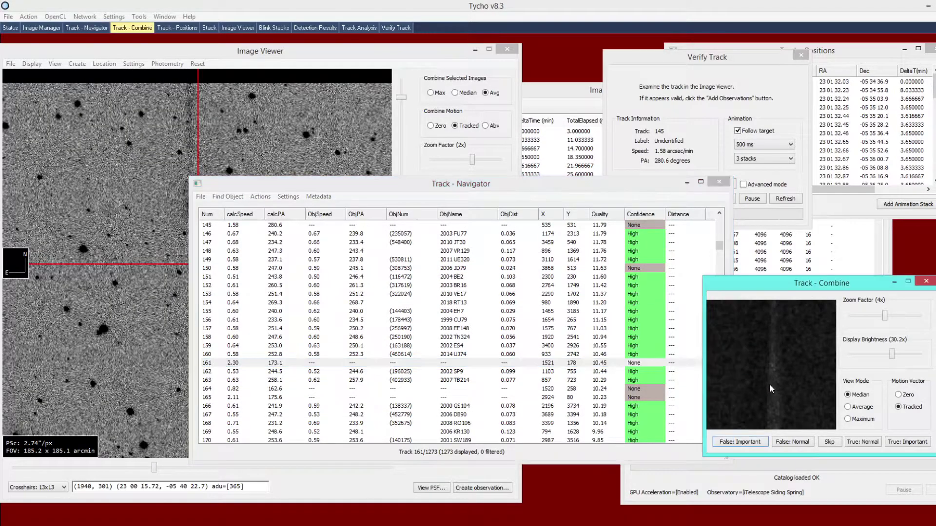
click(741, 444)
Examine the None-rated tracks 164 and 165 and classify track 165 as False: Important
click(636, 283)
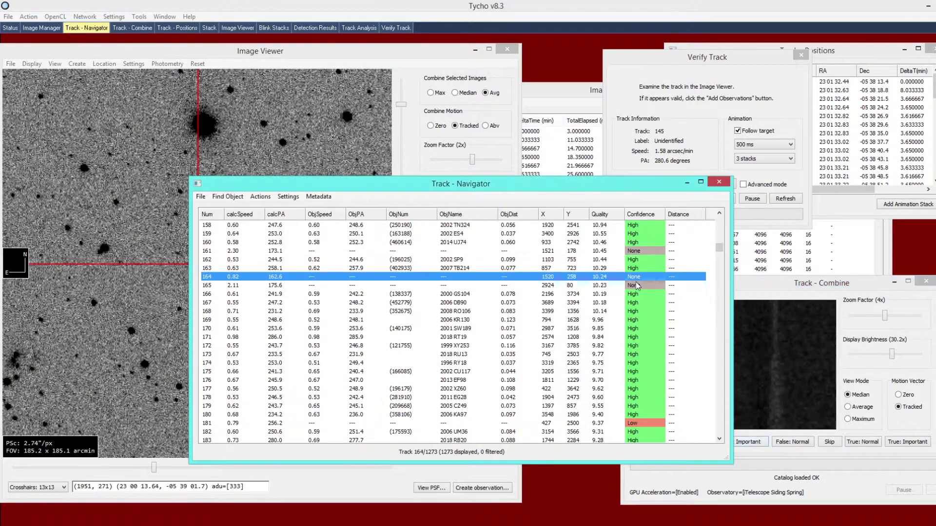
click(636, 277)
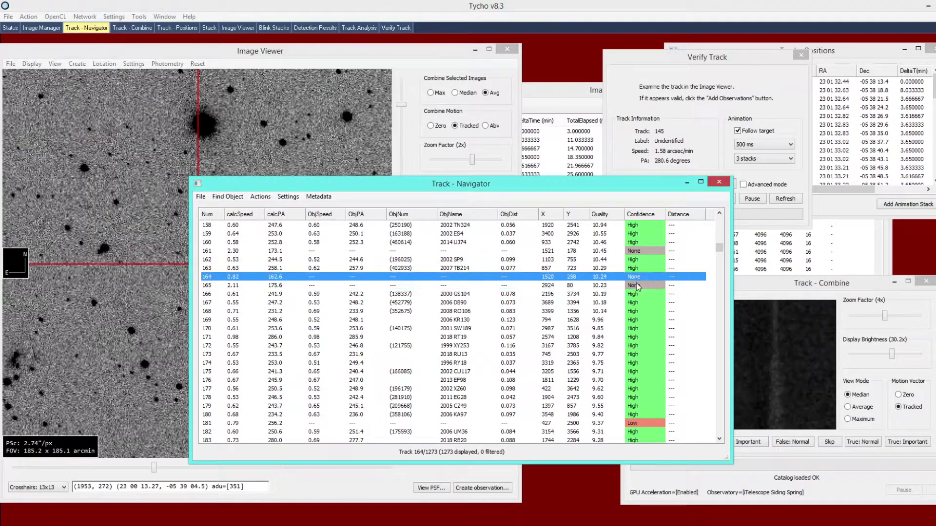
click(753, 419)
click(733, 444)
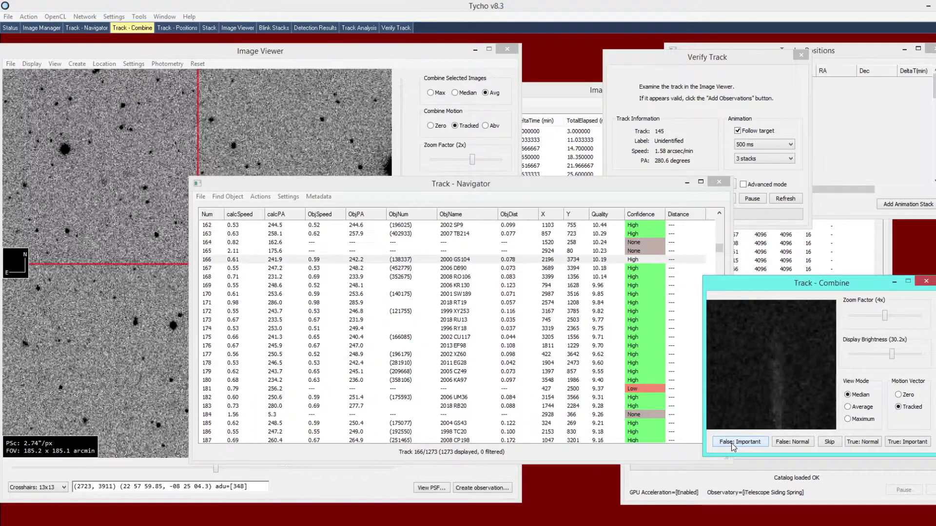
Classify the None-rated tracks 184 and 197 as False: Important
click(632, 414)
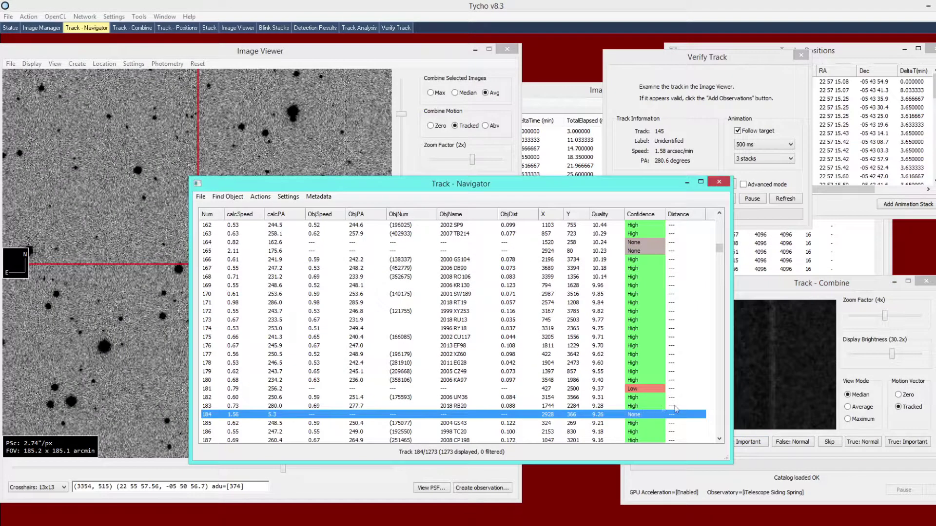
click(762, 421)
click(742, 441)
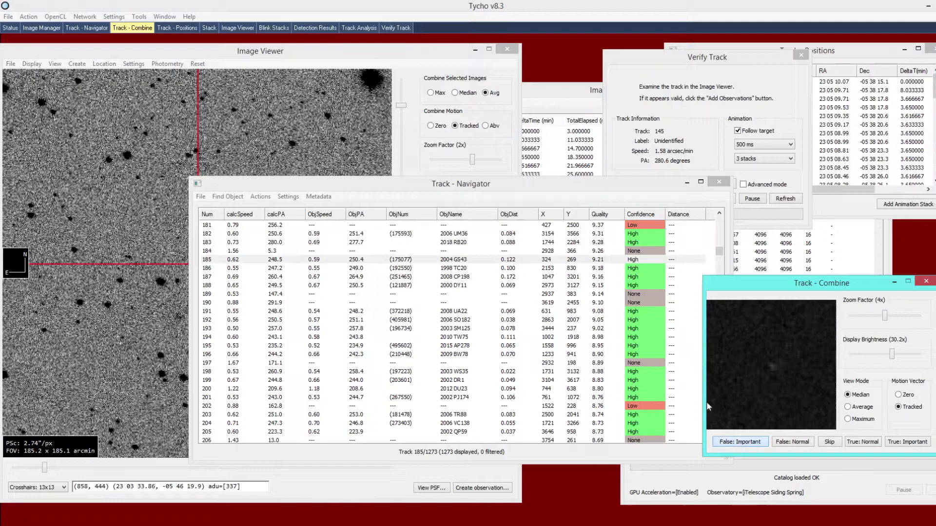
click(632, 363)
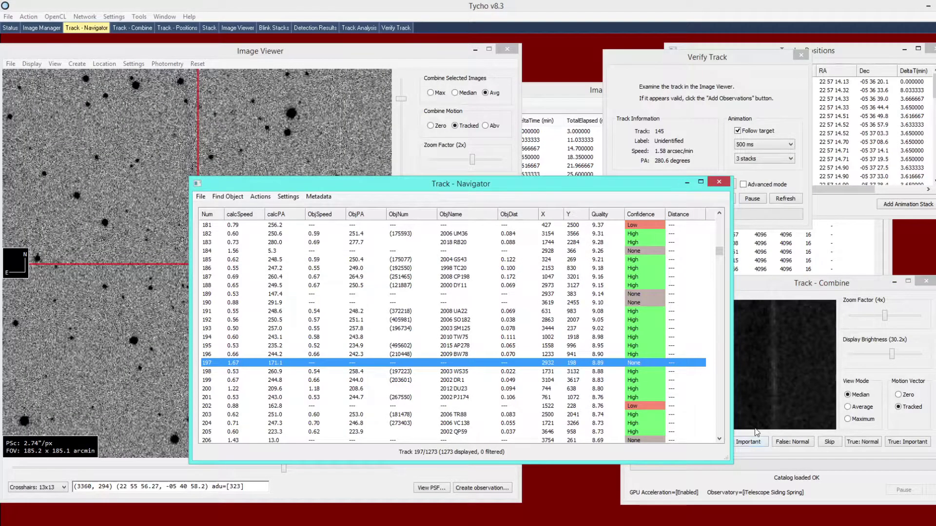
click(743, 442)
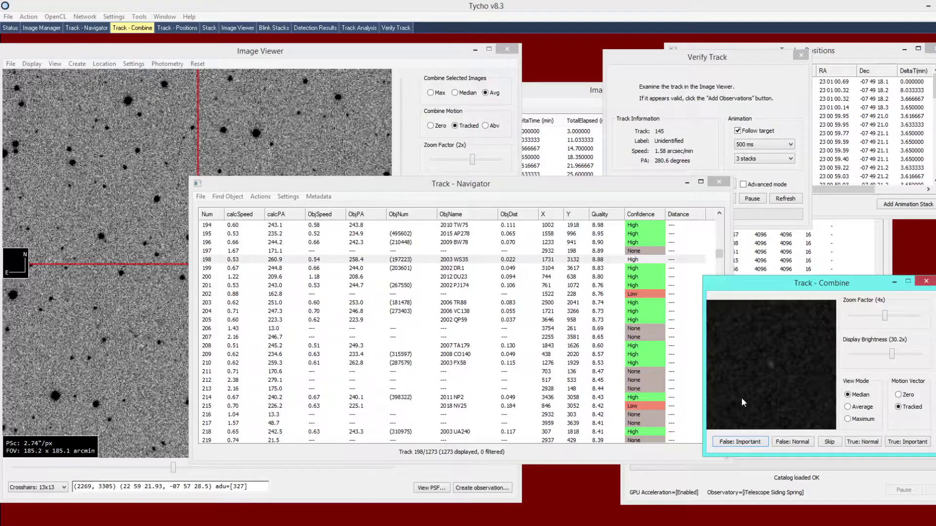
Look at track 206, rated None, and classify tracks 207 and 211 as False: Important
click(650, 330)
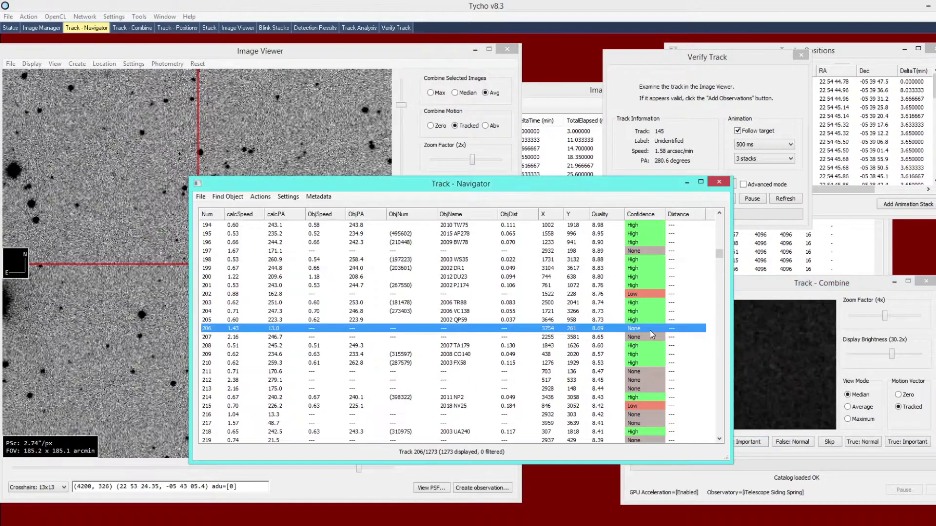
click(647, 338)
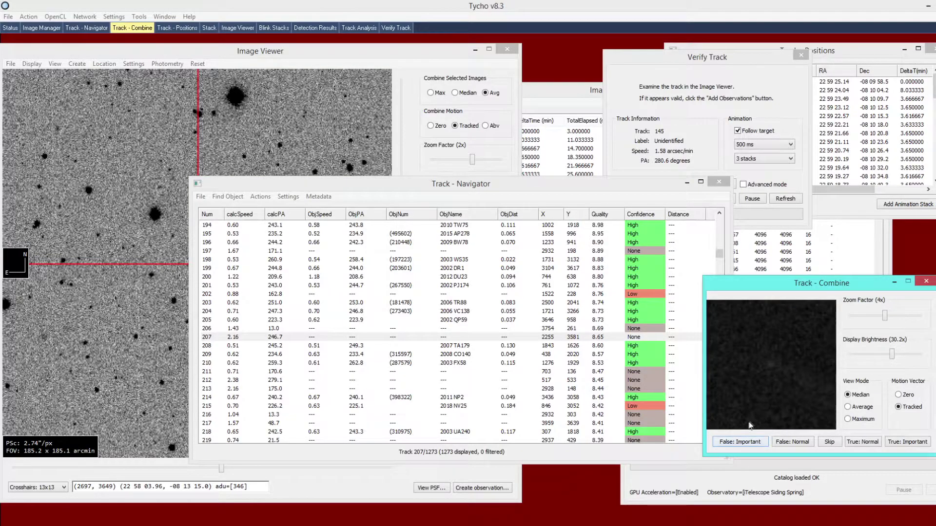
click(744, 442)
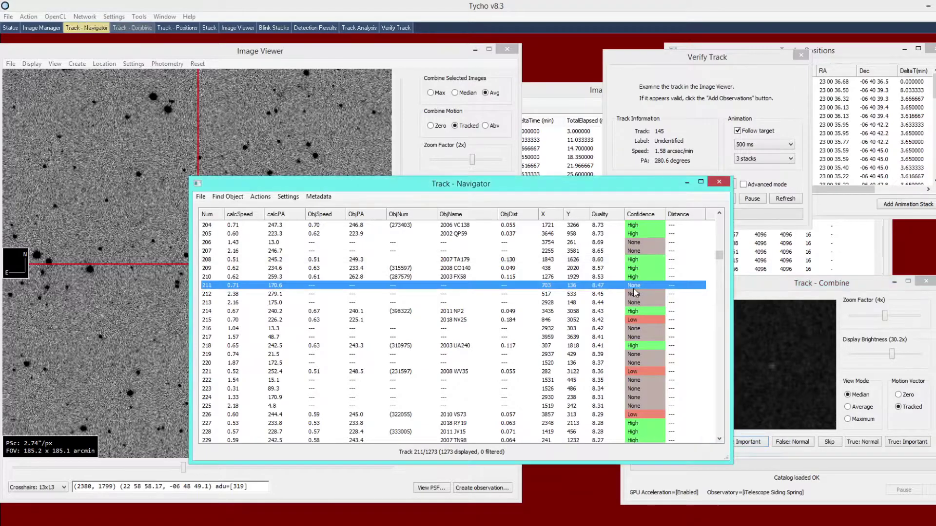
click(756, 444)
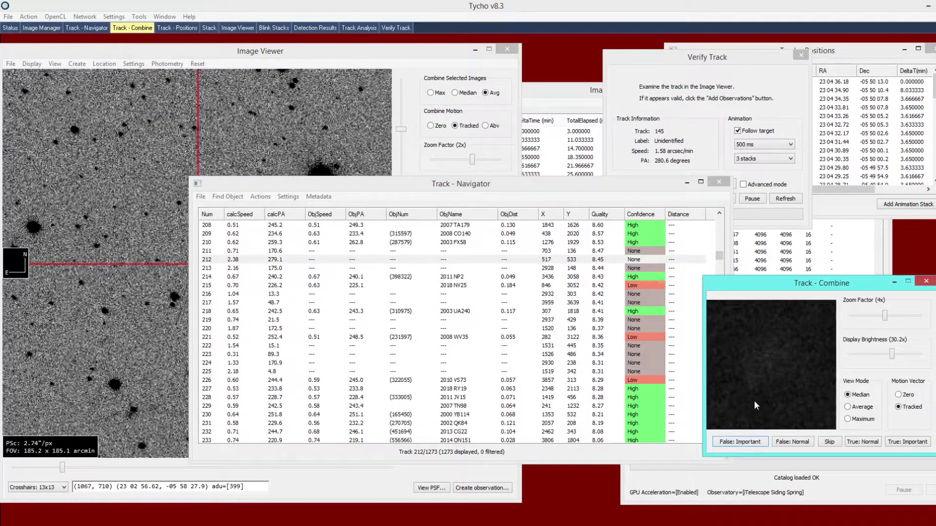
Check the number of objects stored in the confidence model data file in Track Analysis and close it
click(9, 16)
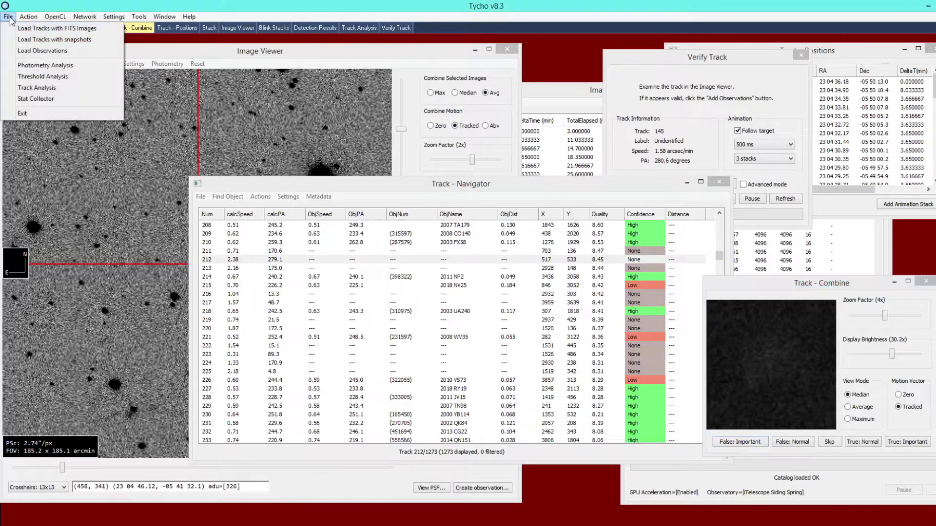
click(37, 87)
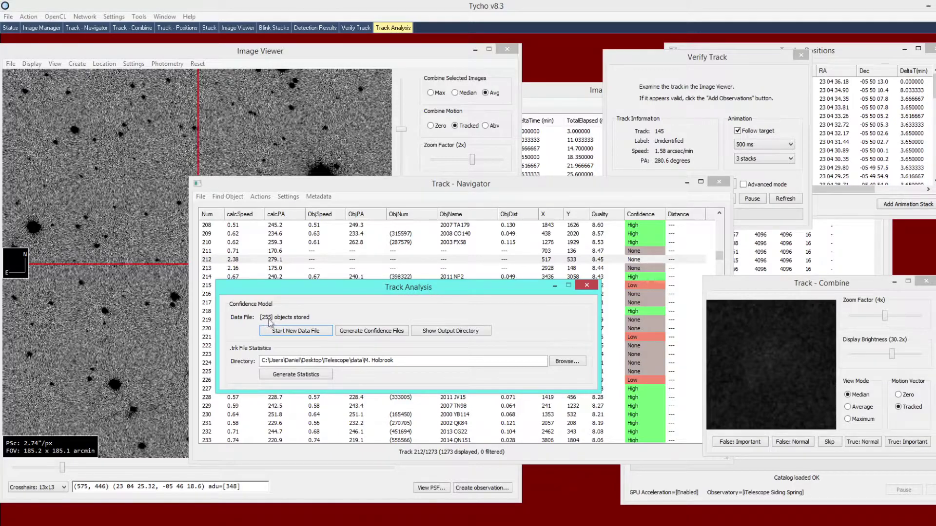
click(587, 285)
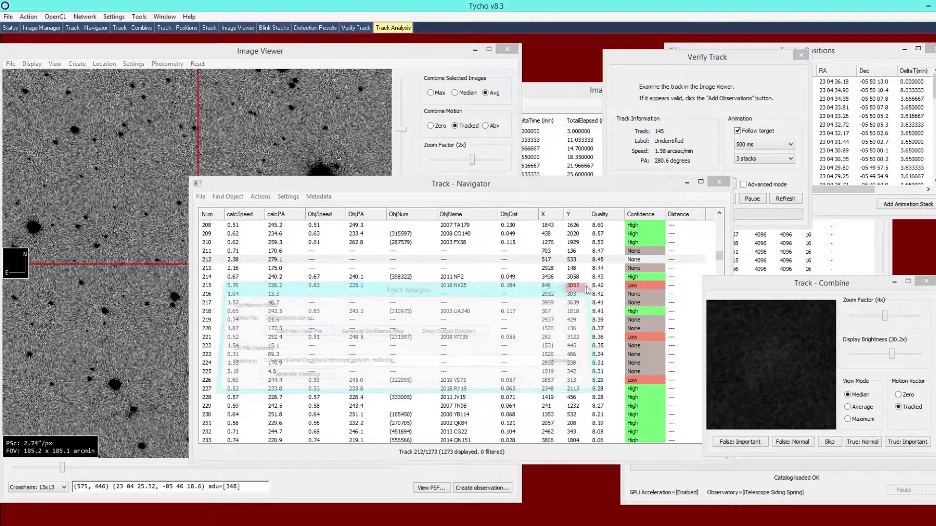
Classify the None-rated tracks 224 and 225 as False: Important
click(635, 368)
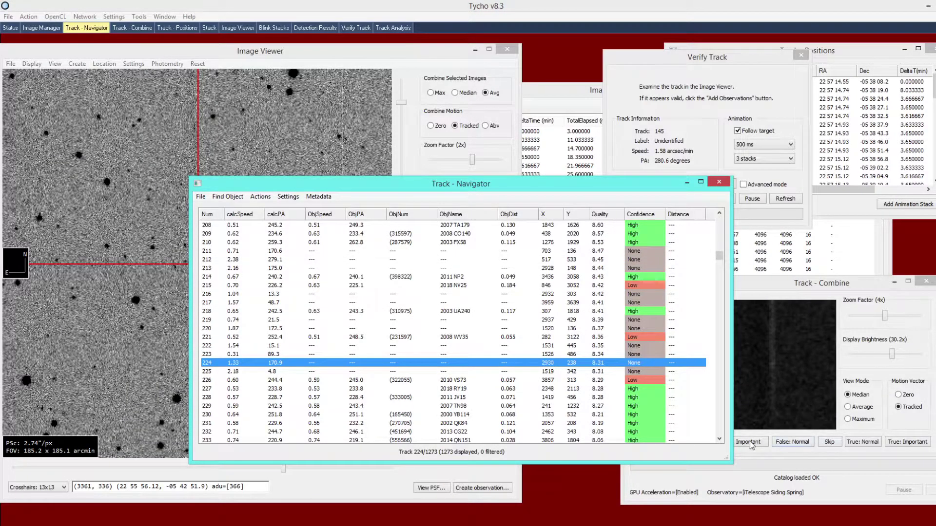
click(800, 441)
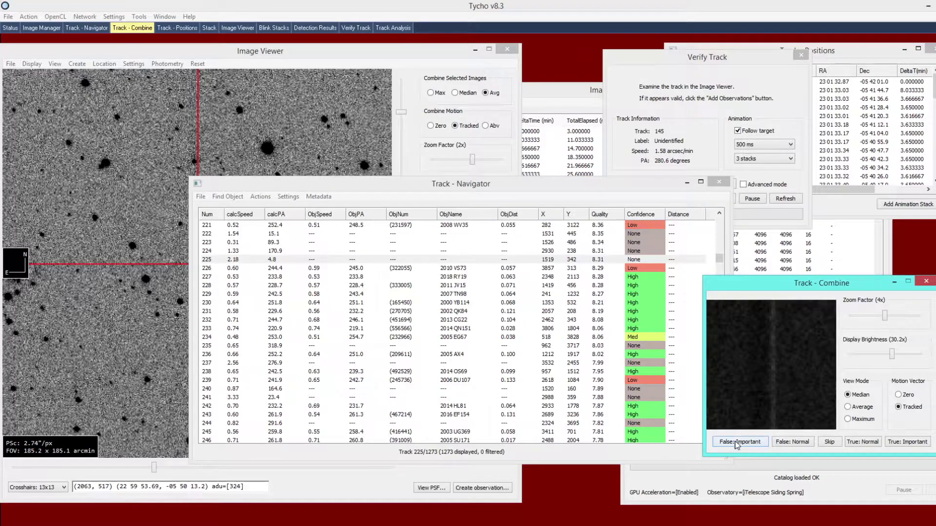
click(737, 445)
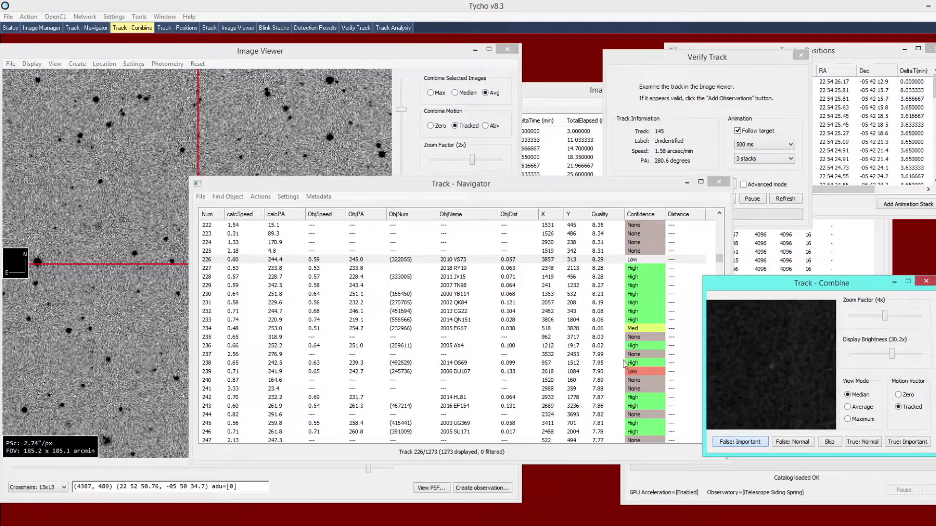
Look at track 237, verify track 246 (2005 SU171) in the Image Viewer, and classify track 246 as True: Important
click(633, 355)
scroll(649, 347, down, 3)
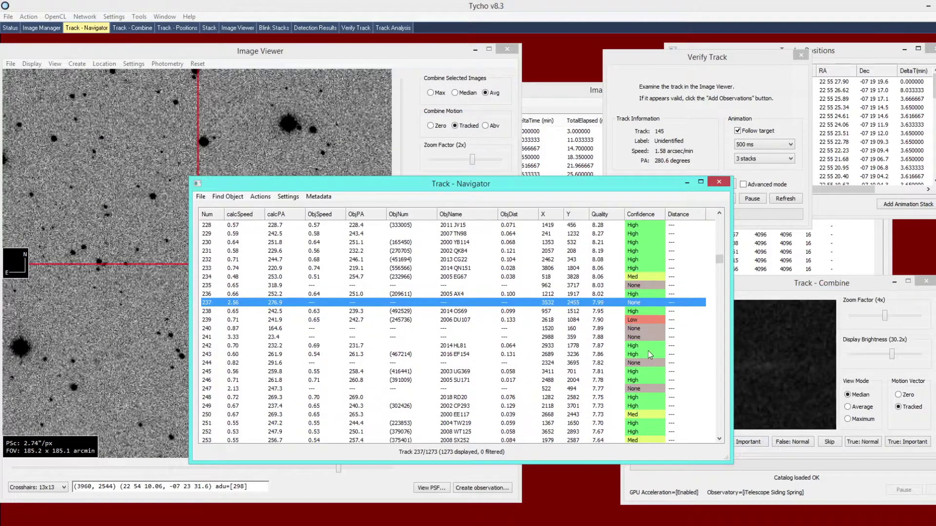
click(645, 354)
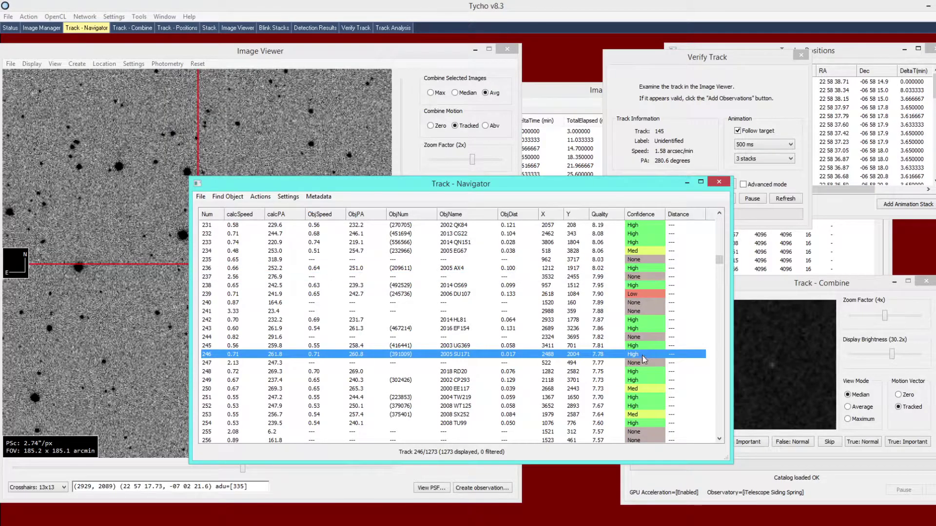
double_click(679, 355)
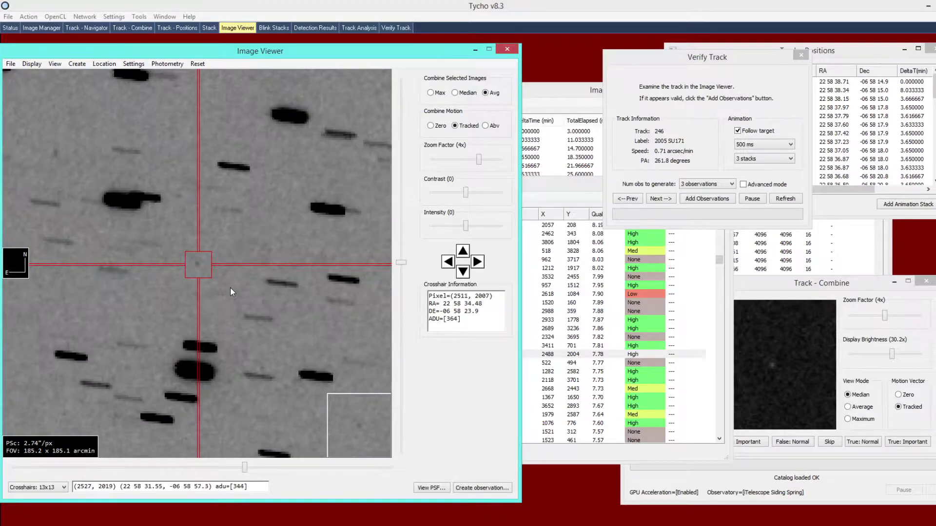
click(906, 440)
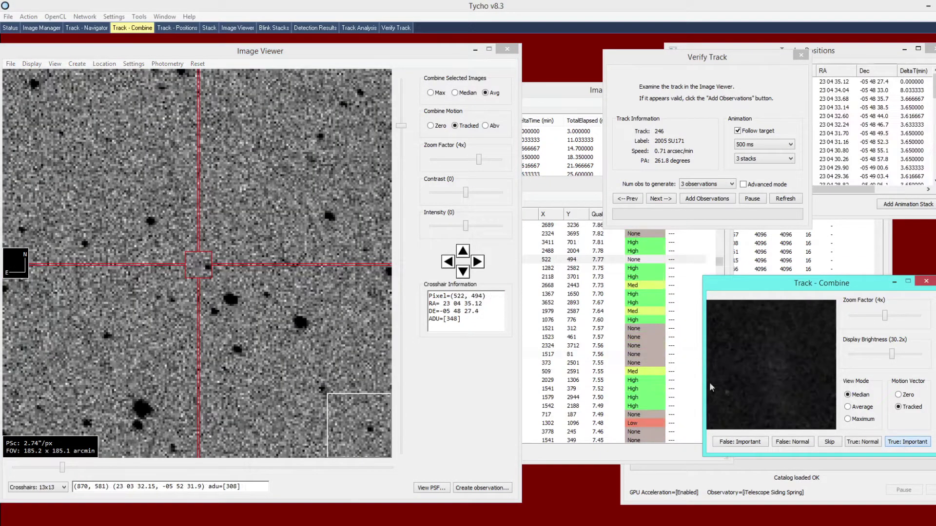
Look at the None-rated track 259 in Track - Combine and the Image Viewer
click(635, 364)
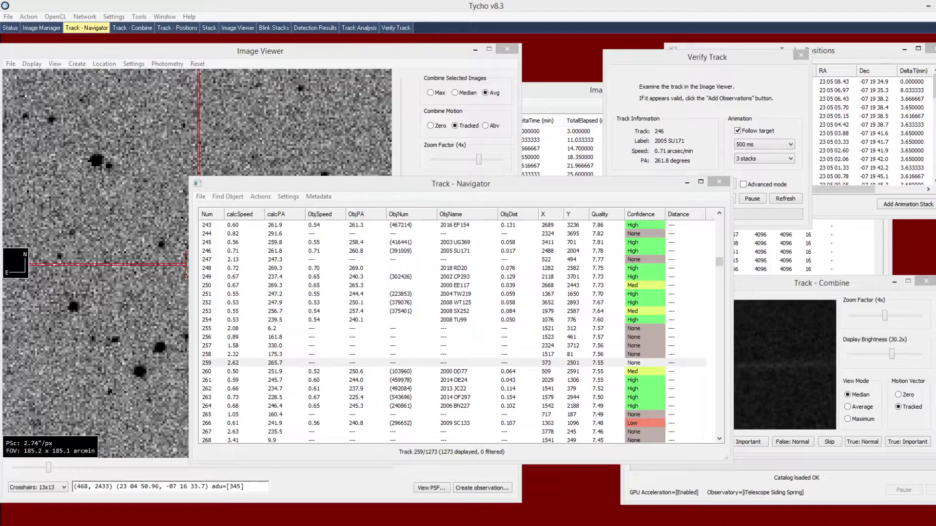
click(807, 343)
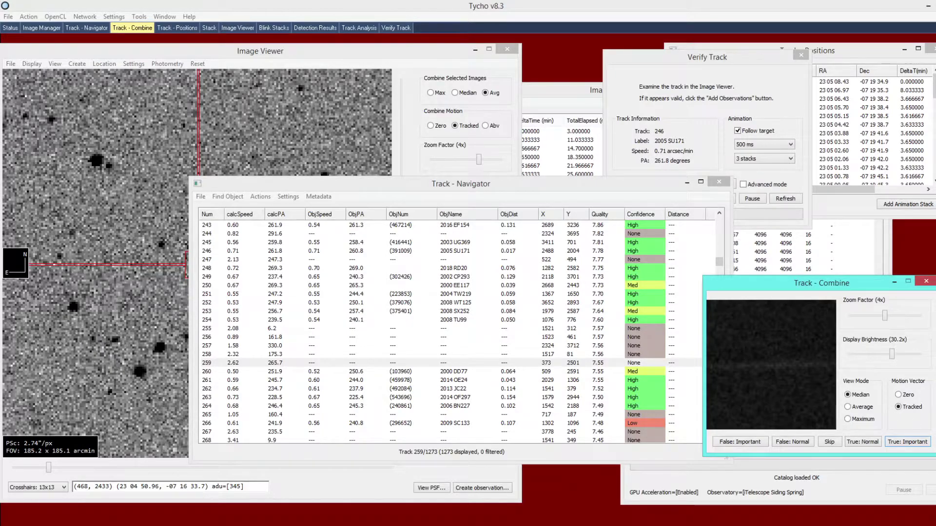
double_click(391, 363)
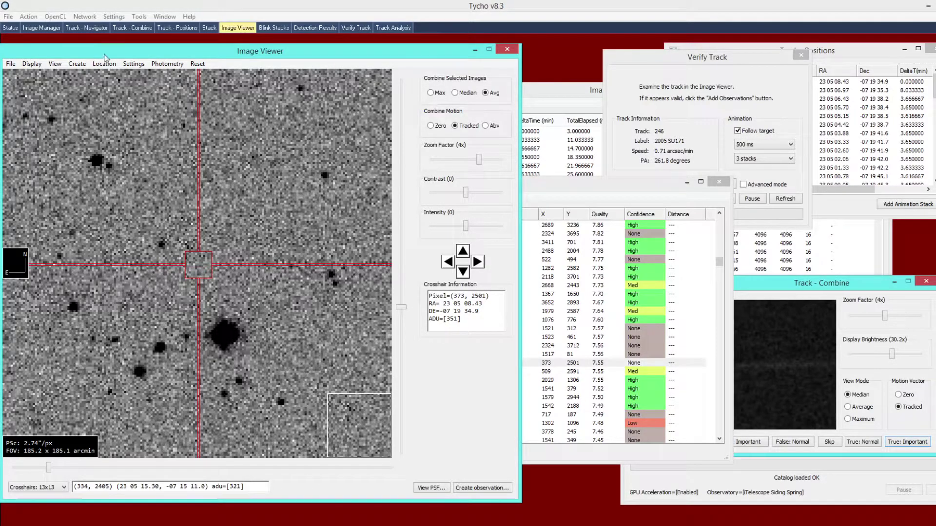
Show the confidence model output directory from Track Analysis and copy svm-data-combined.txt
click(11, 17)
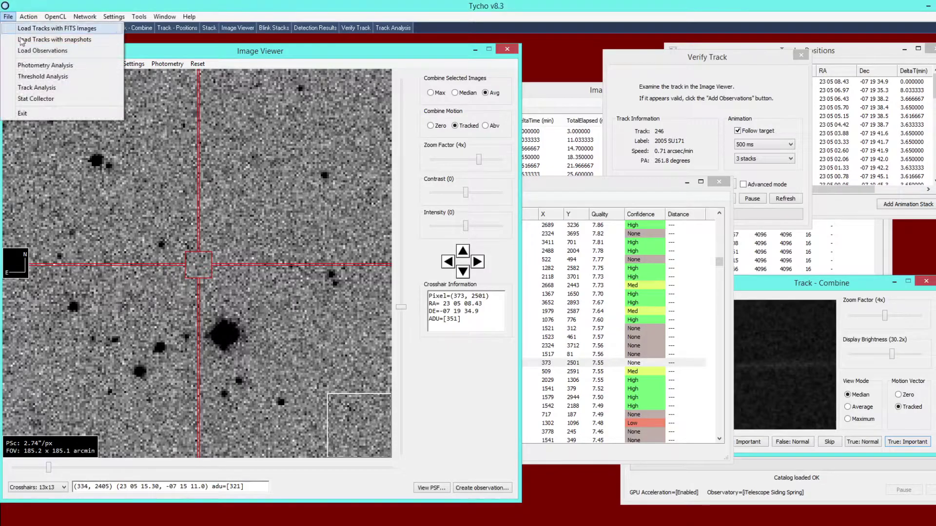
click(73, 89)
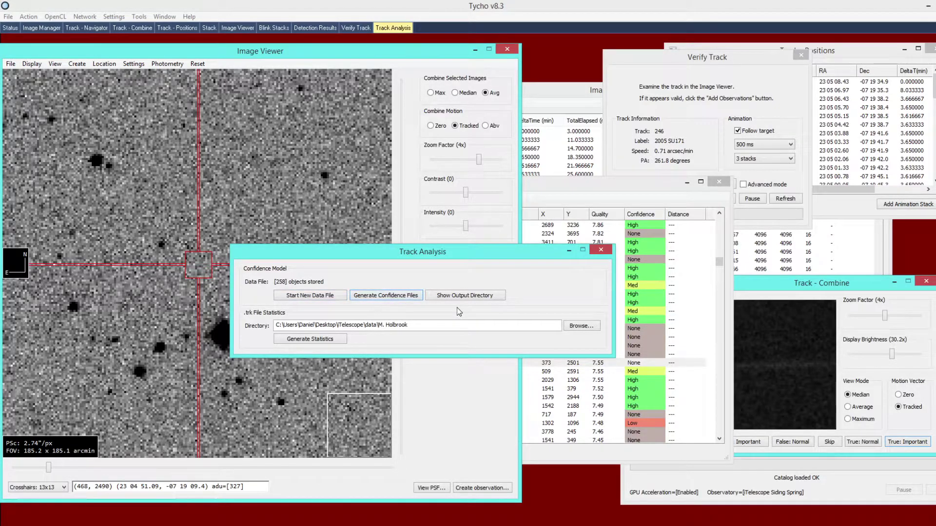
click(485, 299)
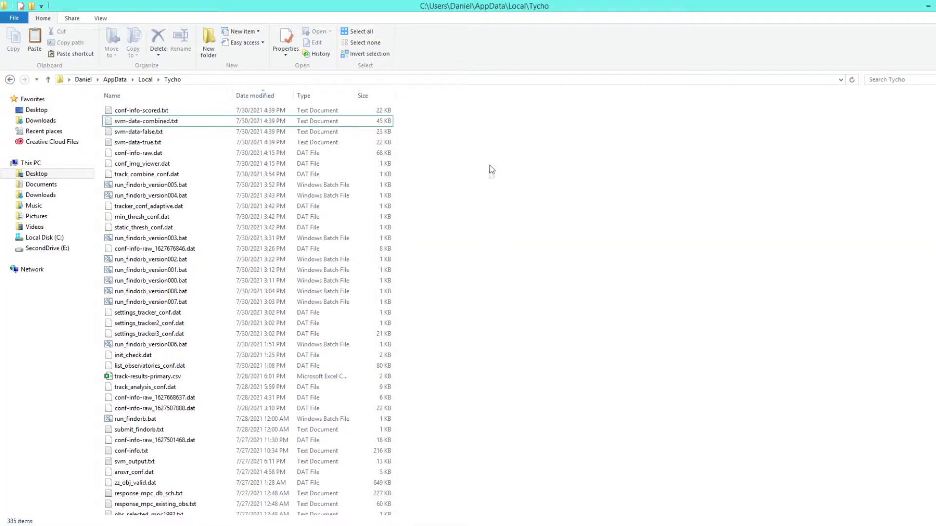
right_click(162, 126)
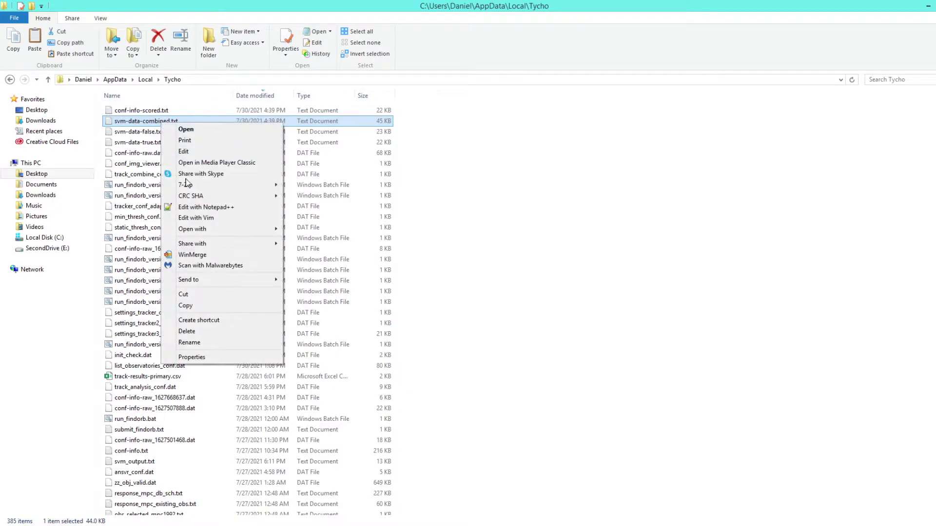
click(210, 307)
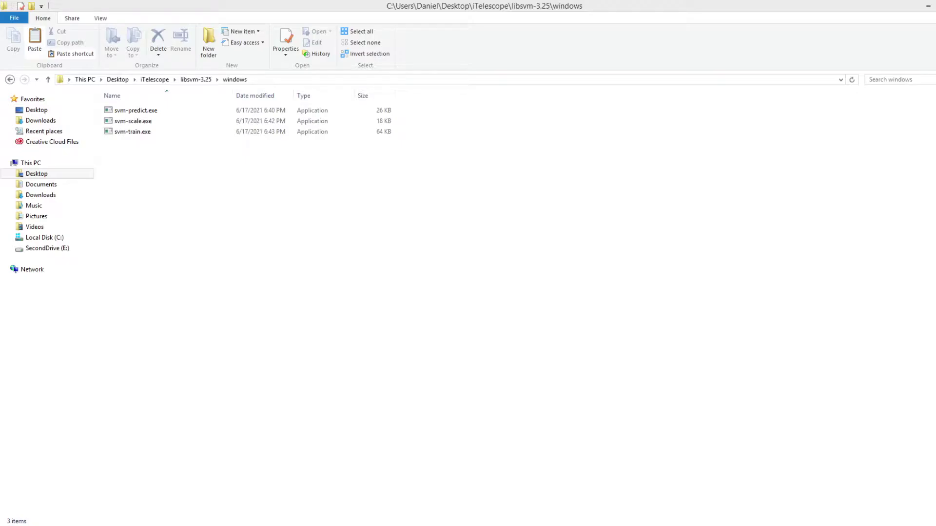
Paste svm-data-combined.txt into the libsvm-3.25\windows folder beside the svm executables
click(130, 256)
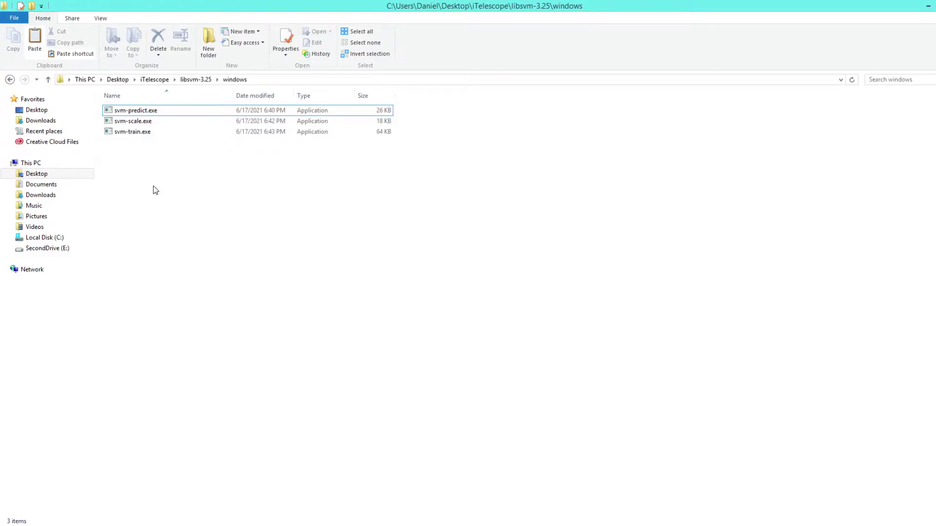
right_click(150, 170)
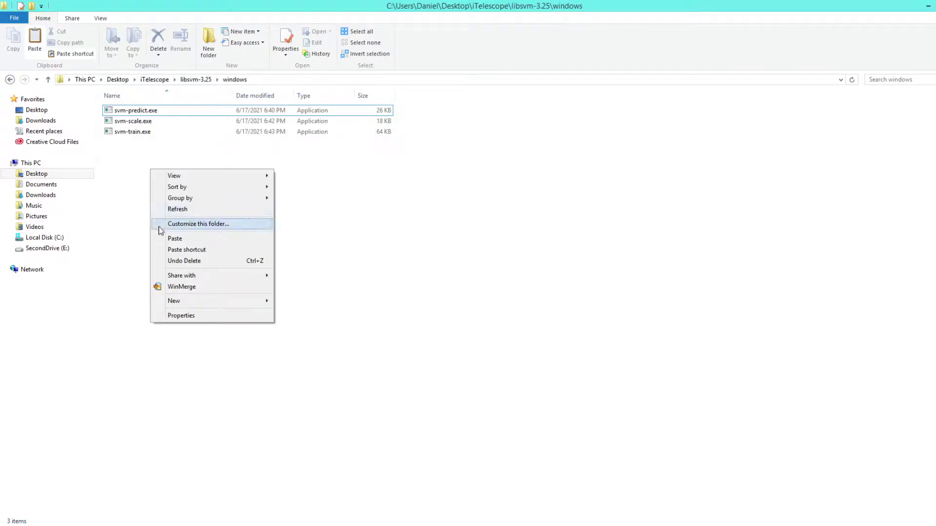
click(166, 238)
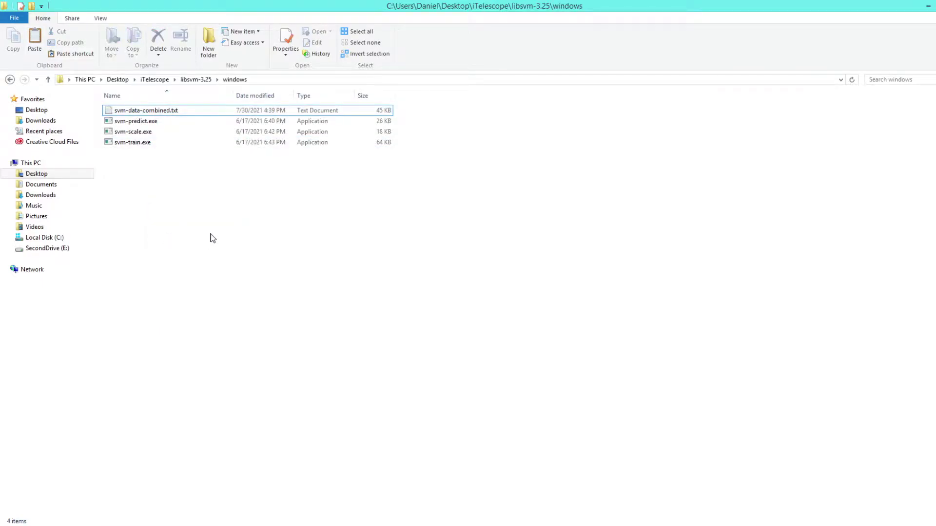
click(118, 115)
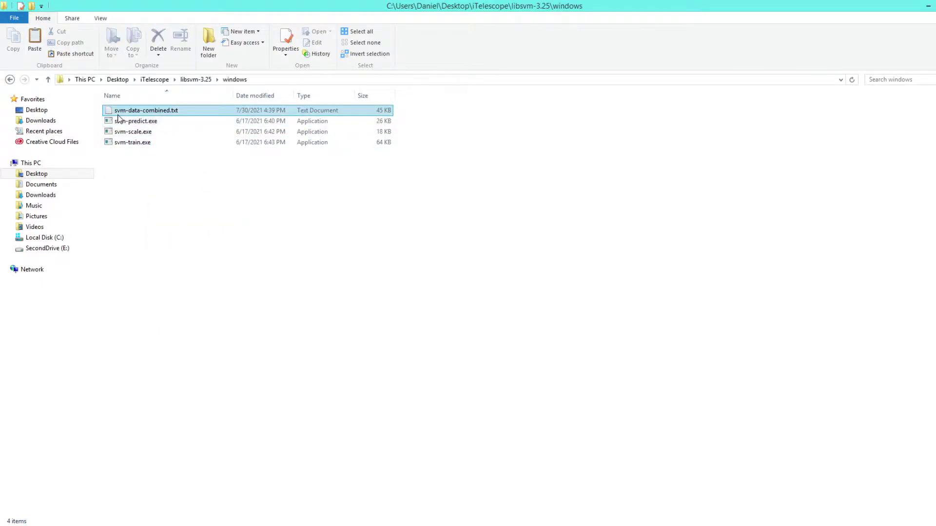
click(163, 182)
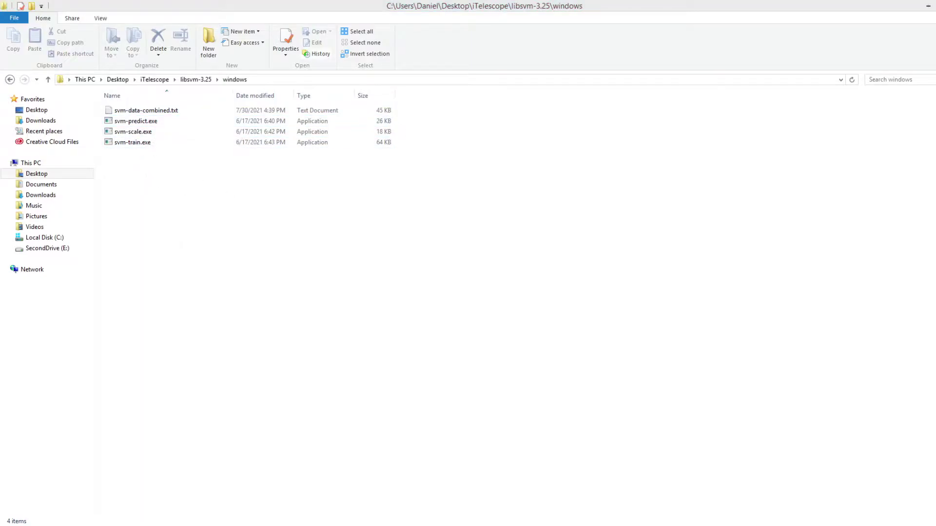
Open svm-data-combined.txt in Notepad and examine its +1 and -1 data rows
click(919, 328)
click(169, 114)
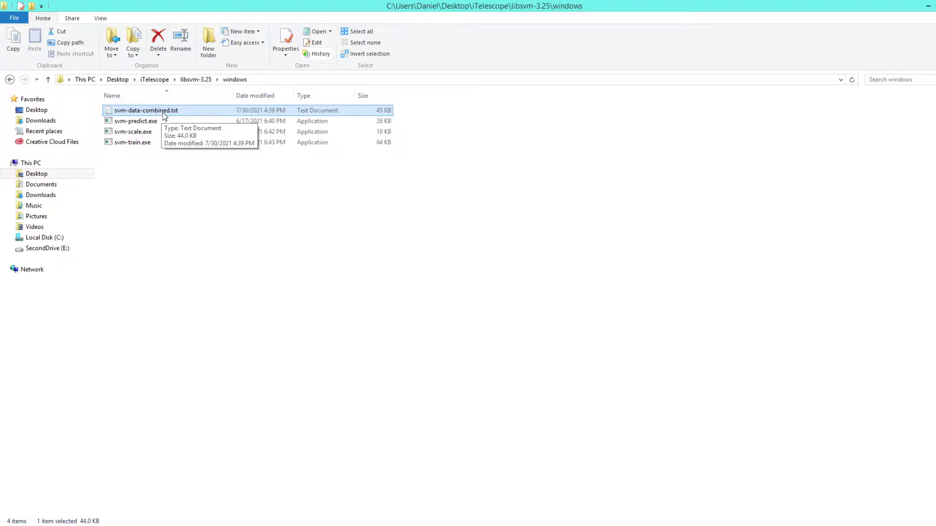
double_click(163, 112)
drag(316, 137, 323, 141)
mouse_move(873, 173)
mouse_down()
mouse_move(872, 199)
mouse_move(873, 171)
mouse_up()
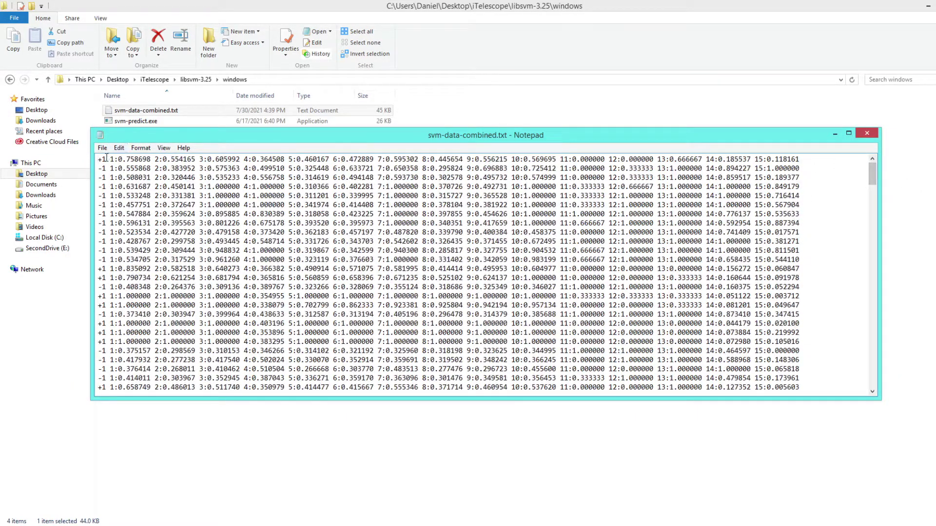
drag(99, 159, 832, 292)
click(832, 290)
mouse_move(872, 179)
mouse_down()
mouse_move(864, 228)
mouse_move(865, 179)
mouse_up()
drag(811, 241, 85, 145)
click(774, 241)
Cut the last 23 rows, starting at "-1 1:0.381718", out of svm-data-combined.txt, then save and close the file
drag(872, 177, 855, 386)
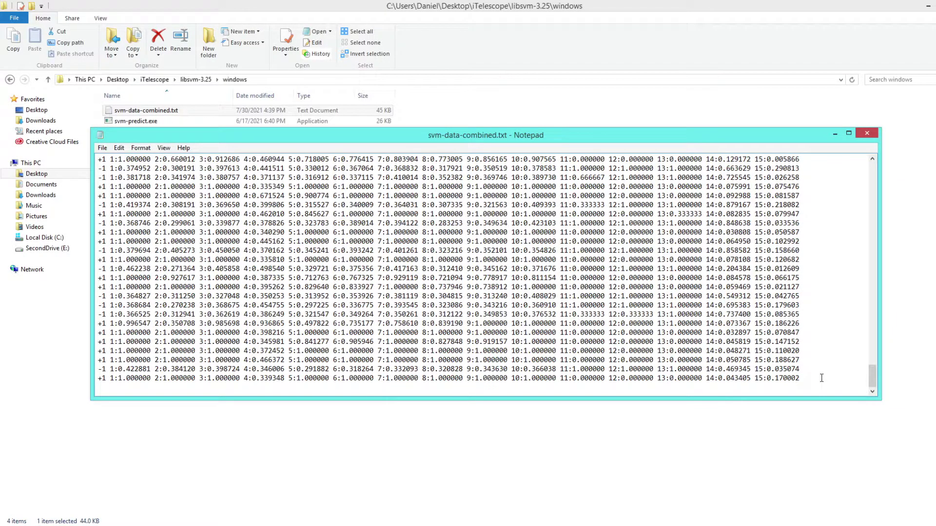
drag(819, 378, 96, 181)
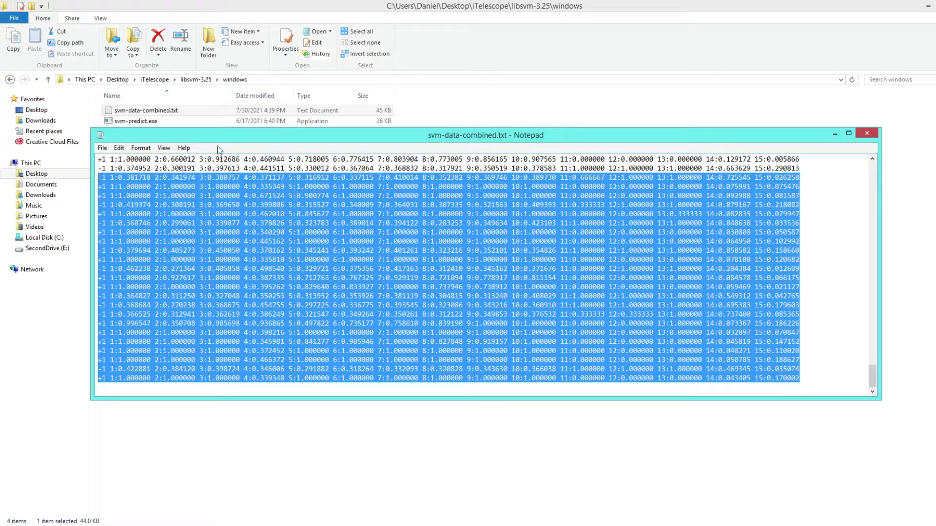
click(120, 148)
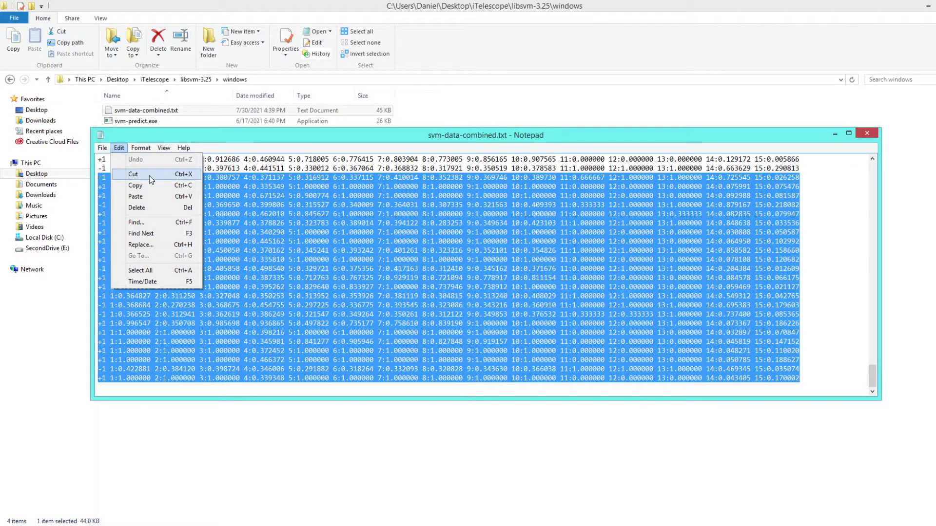
click(130, 175)
click(103, 147)
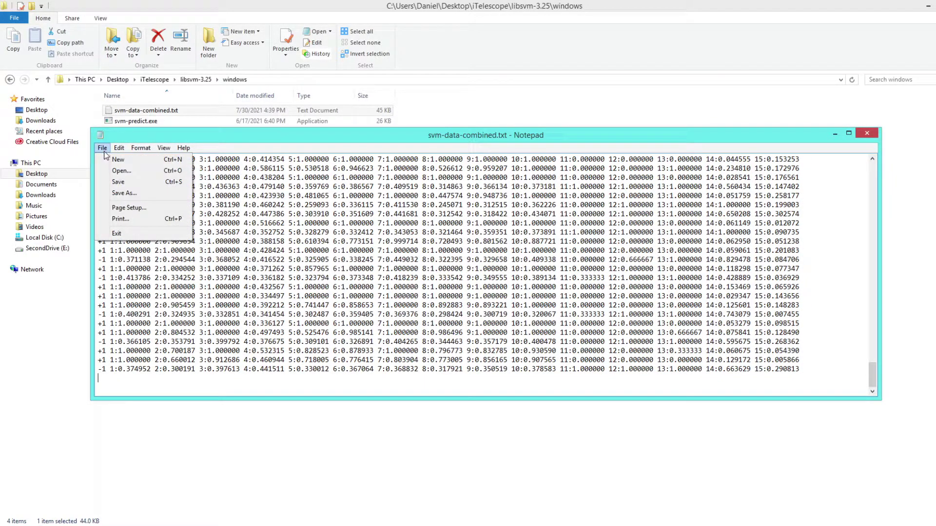
click(111, 181)
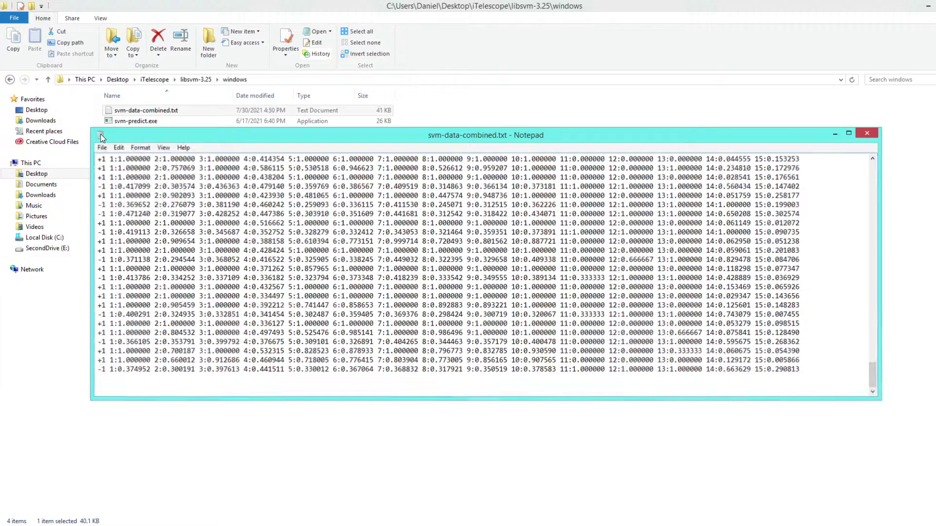
double_click(100, 135)
Rename svm-data-combined.txt as train.txt
right_click(148, 110)
click(190, 329)
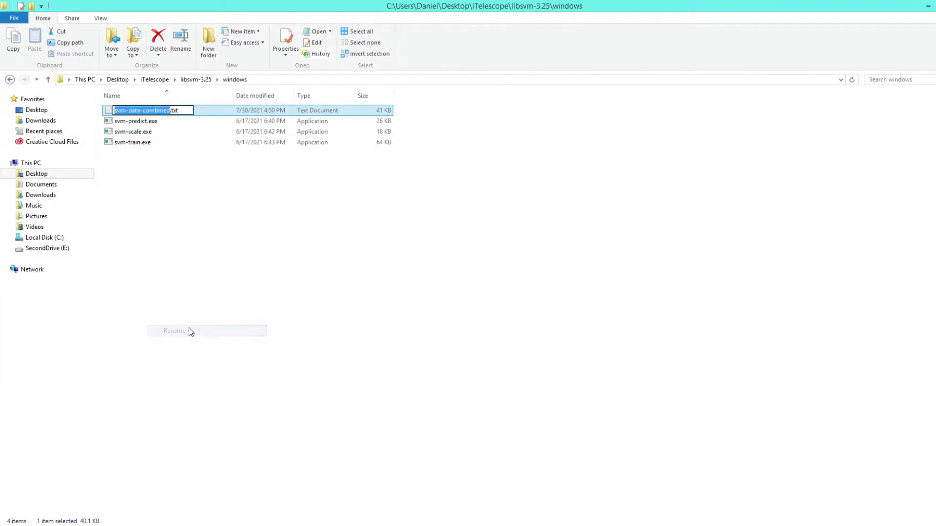
text(train)
key(Return)
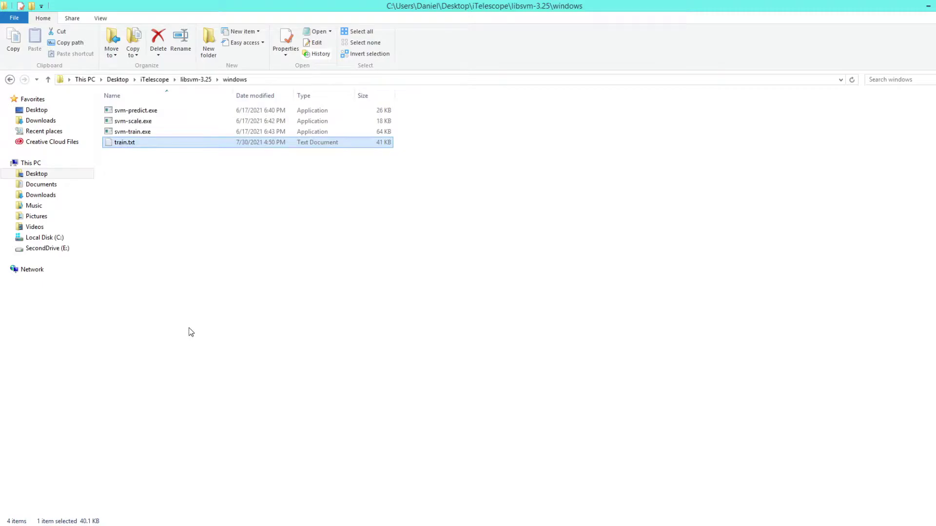
Create a text document named test.txt in the libsvm windows folder and open it
right_click(146, 208)
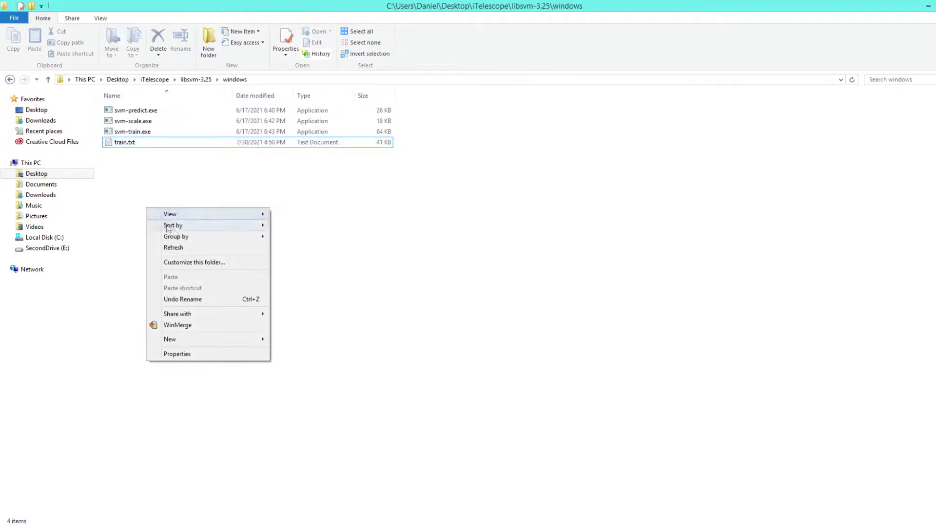
mouse_move(220, 346)
click(320, 422)
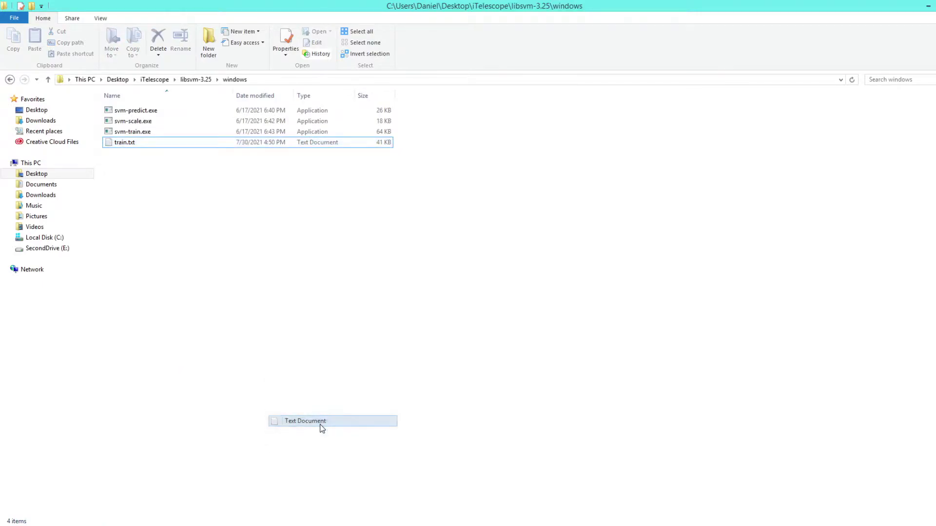
text(test.txt)
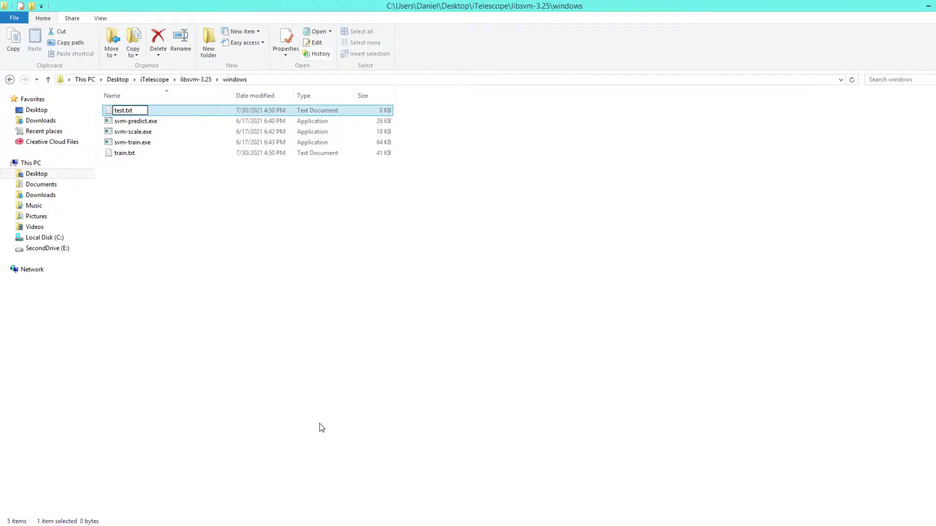
key(Return)
key(Return)
Paste the cut data rows into test.txt, save it, review the rows and close the file
key(ctrl+v)
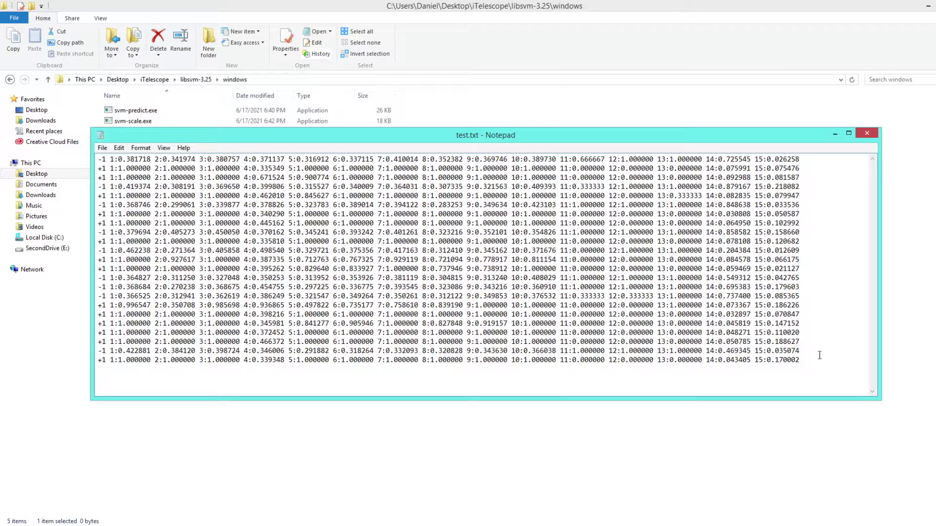
key(Return)
click(103, 148)
click(113, 182)
drag(802, 375, 56, 136)
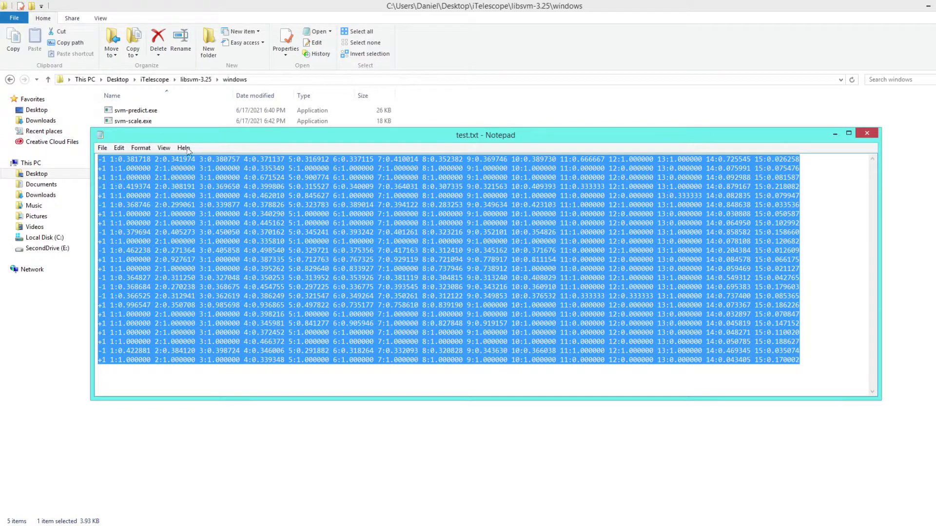
double_click(101, 136)
Open train.txt, check its rows through to the end, and close it
double_click(134, 153)
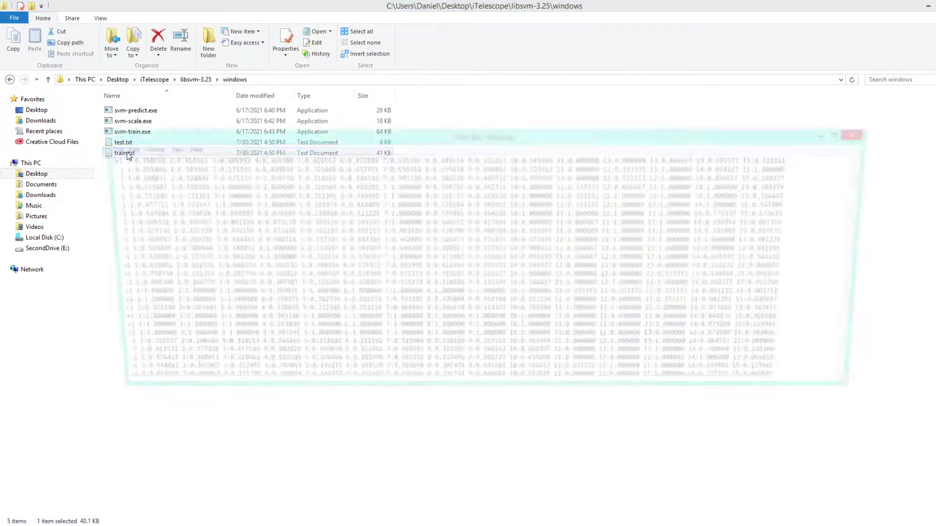
scroll(560, 302, down, 5)
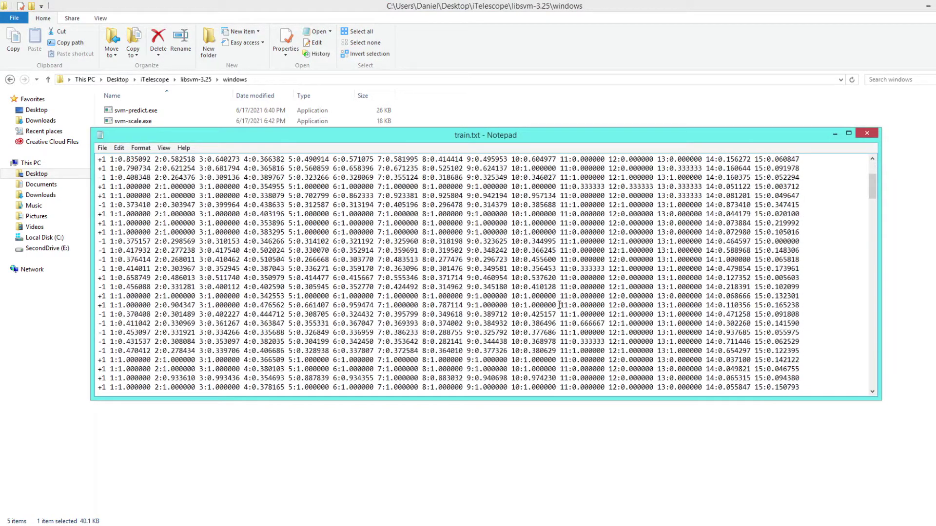
drag(872, 193, 854, 390)
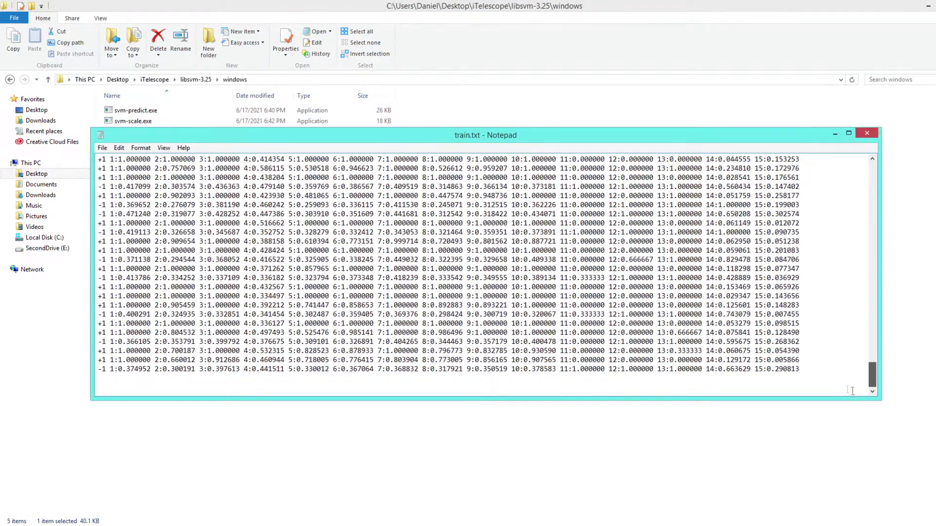
double_click(101, 138)
click(182, 215)
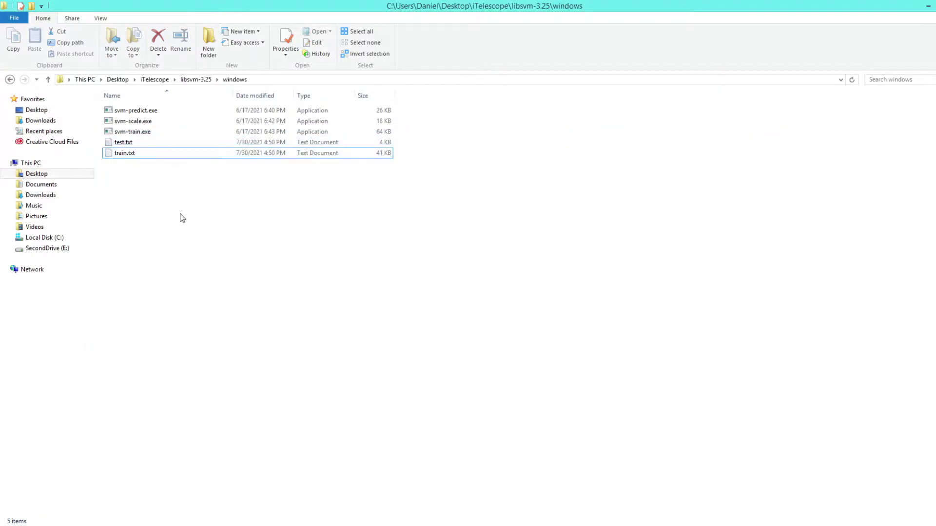
Open a Command Prompt window
click(819, 525)
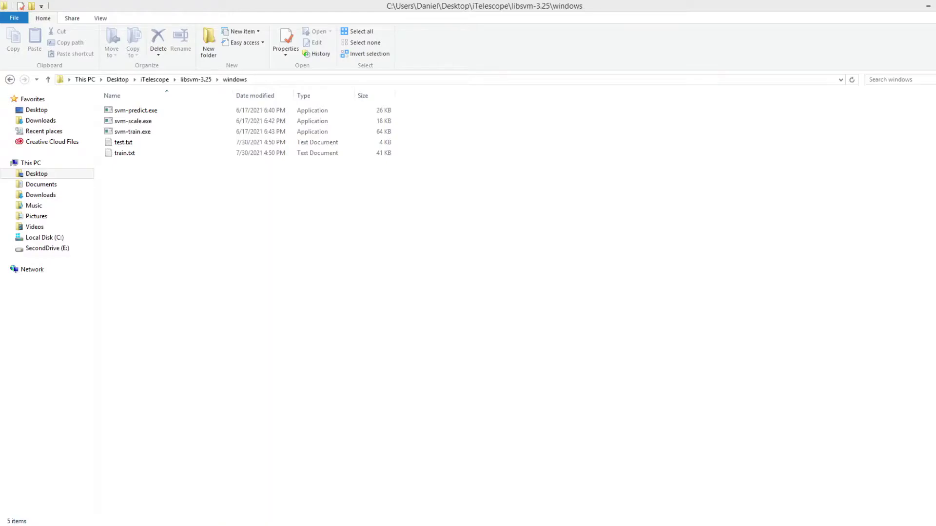
click(562, 281)
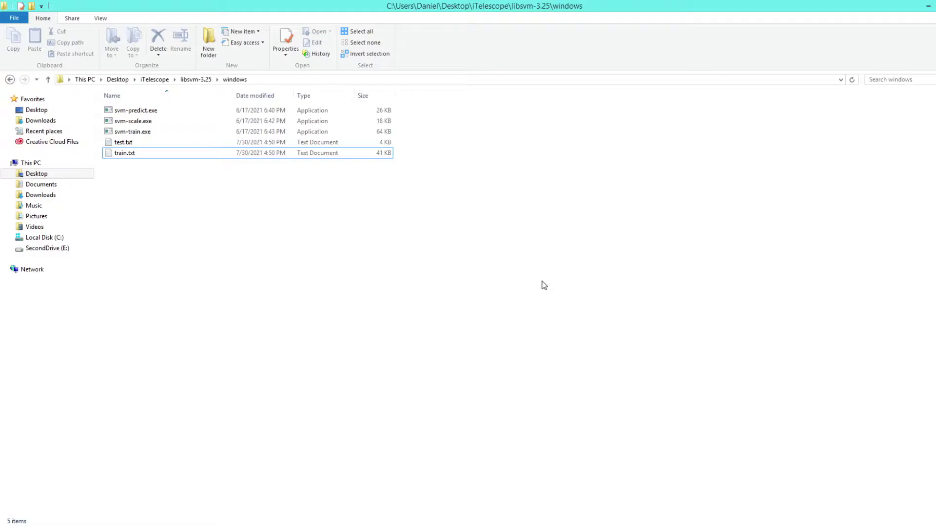
key(super+x)
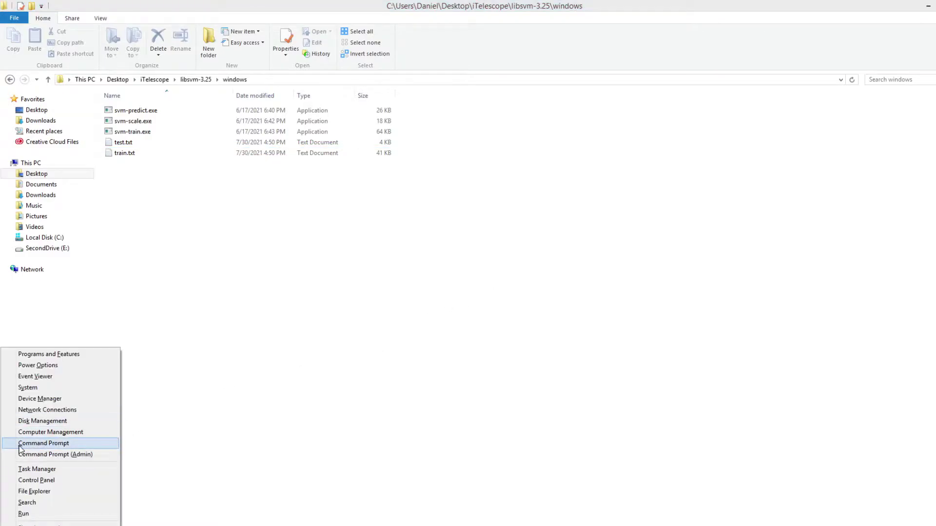
click(81, 445)
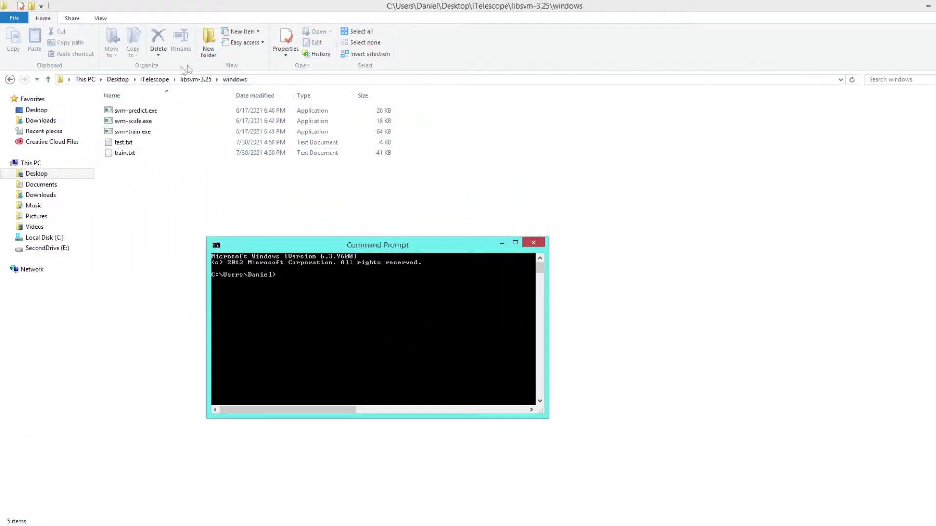
Change the Command Prompt's directory to the libsvm-3.25\windows folder using its copied path and list the files with dir
click(284, 82)
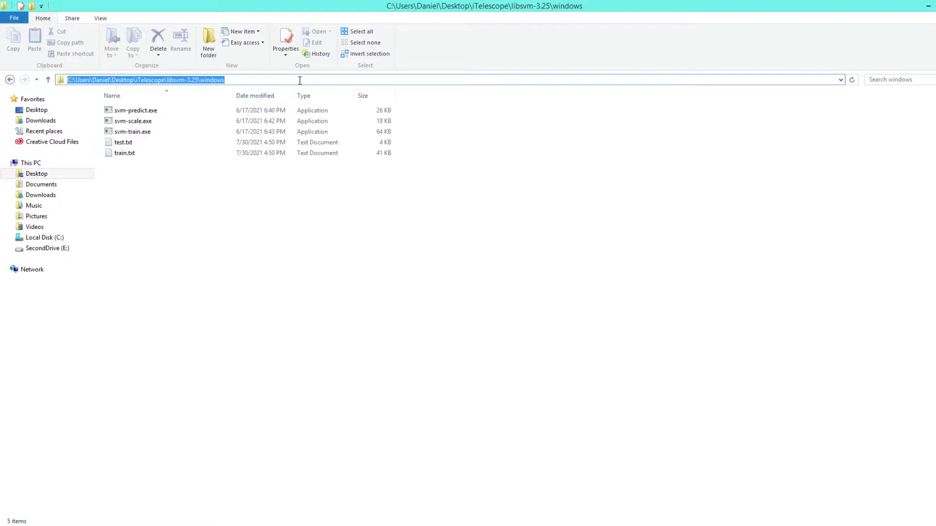
click(228, 186)
click(359, 523)
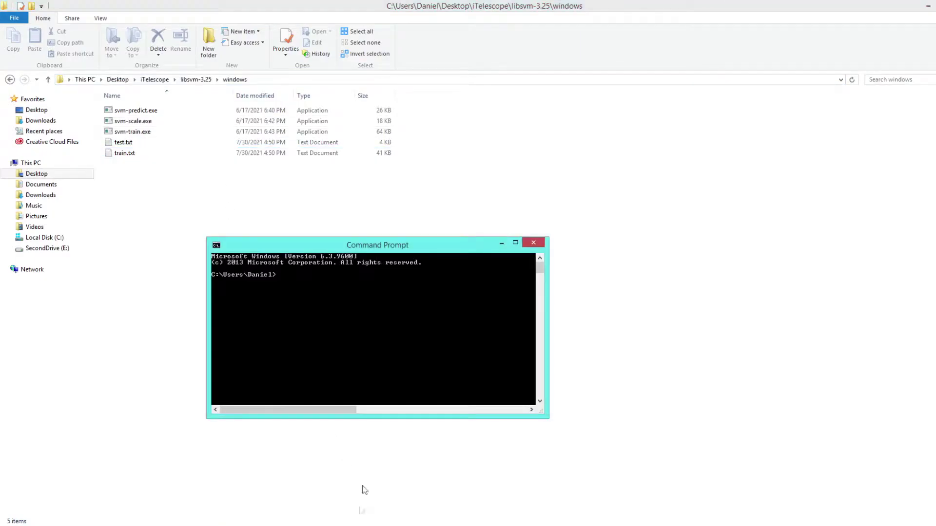
text(cd ")
right_click(357, 310)
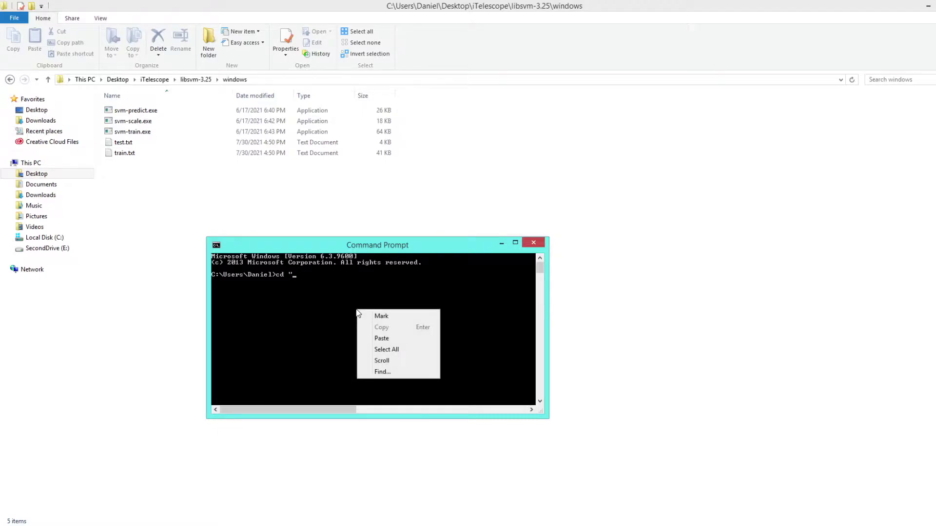
click(382, 339)
text(")
key(Return)
text(dir)
key(Return)
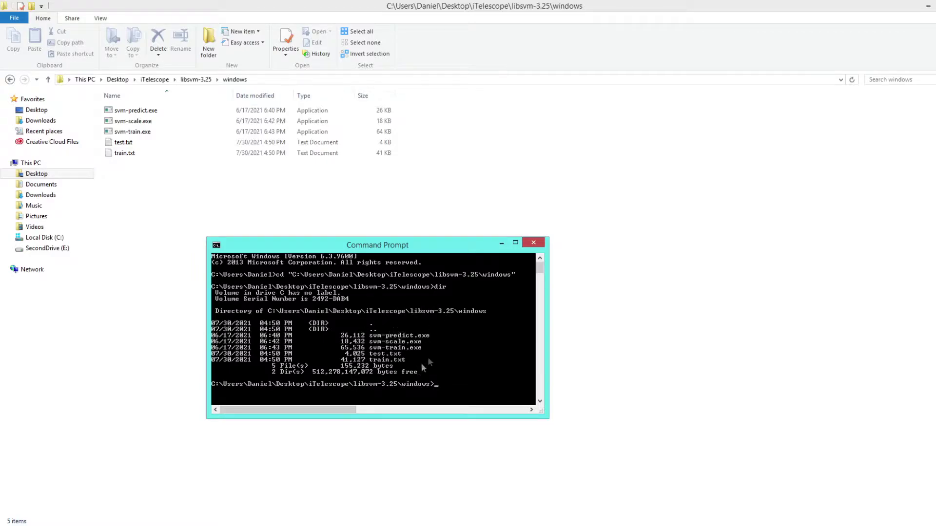
Run svm-train without arguments and enlarge the console window to review its usage options
drag(404, 247, 348, 214)
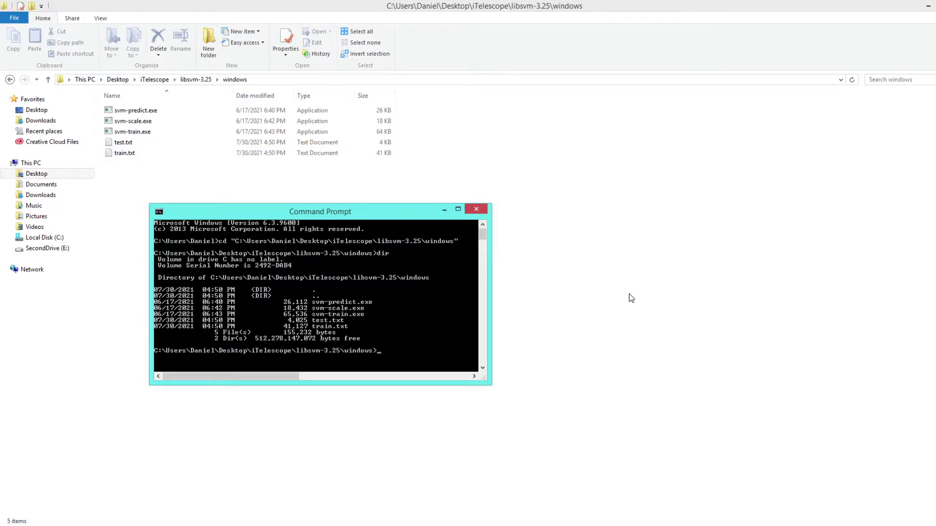
text(svm-train)
key(Return)
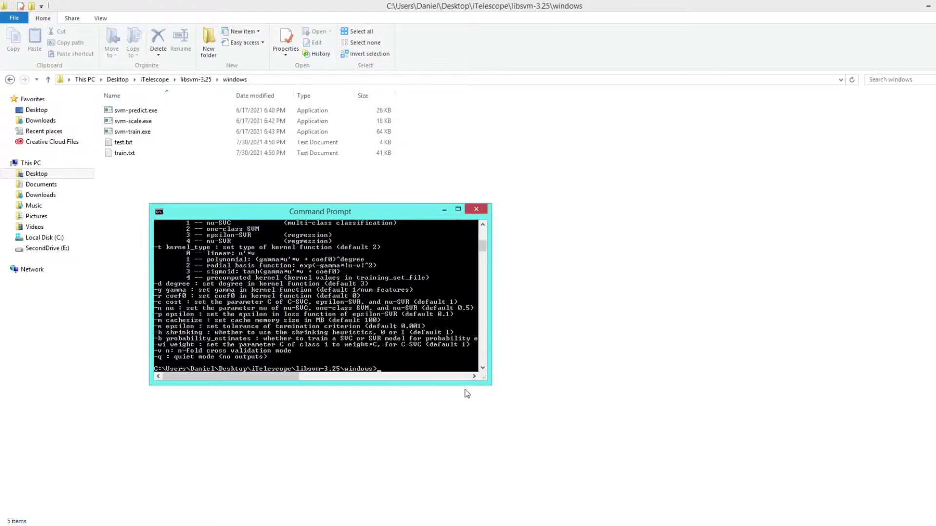
drag(468, 383, 468, 464)
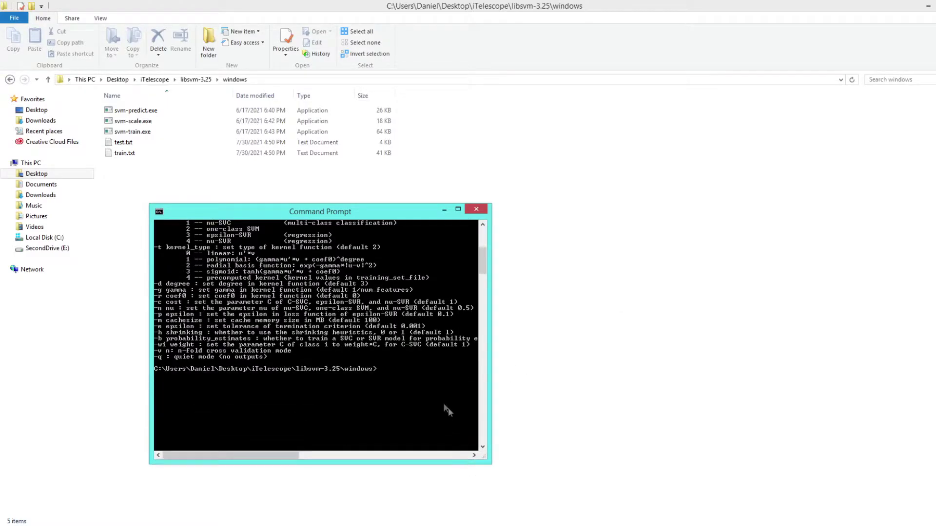
scroll(420, 378, up, 2)
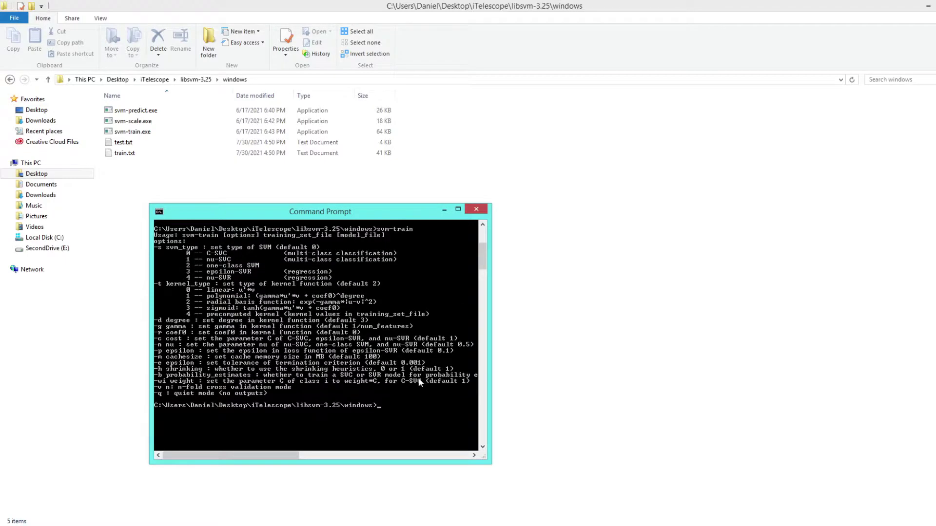
scroll(386, 369, up, 1)
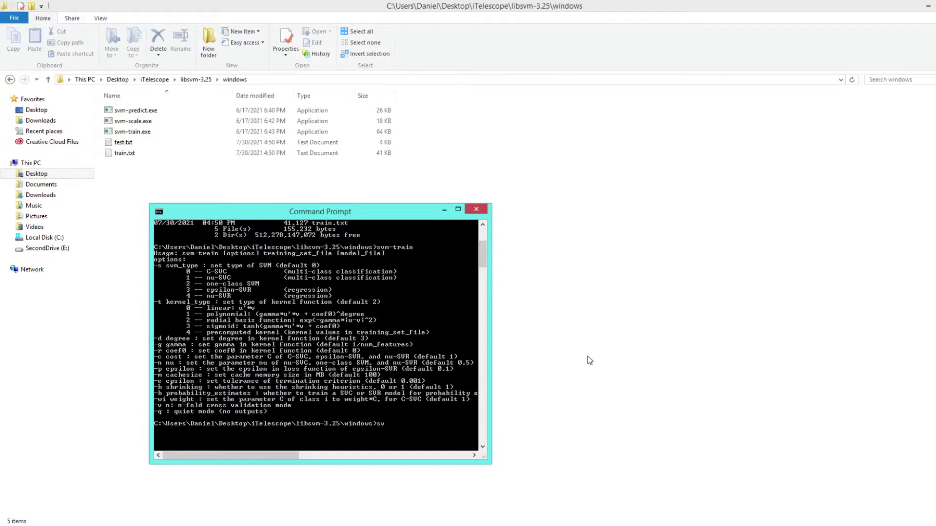
Try to train a model by running svm-train -t 0 -b 1 train.txt
text(train -t 0 -b)
text(1 train.txt)
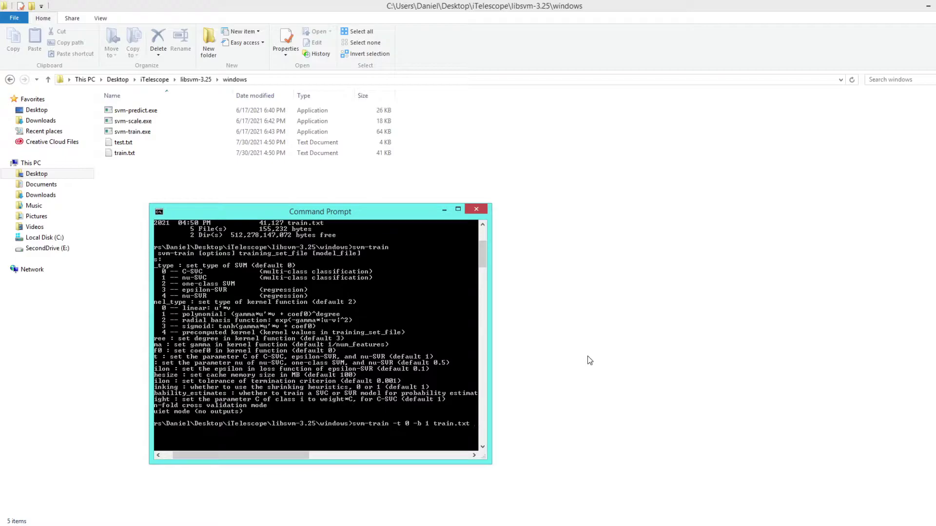
key(Return)
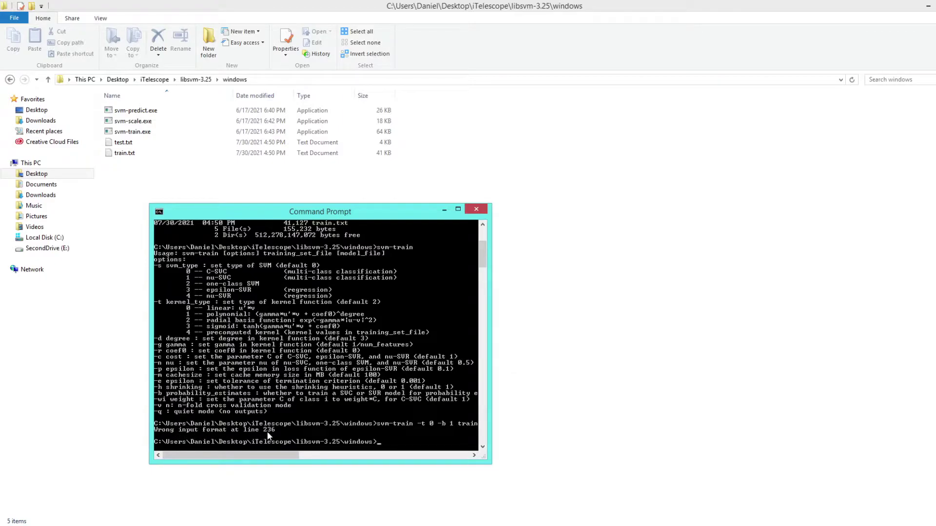
Open train.txt, delete the extra blank line at its end, save it and close the file
double_click(124, 153)
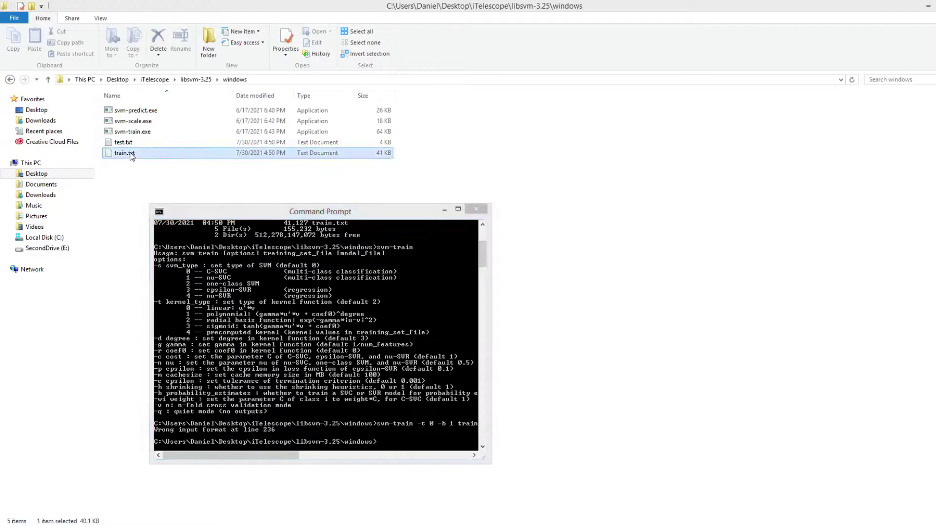
drag(873, 198, 873, 376)
click(150, 388)
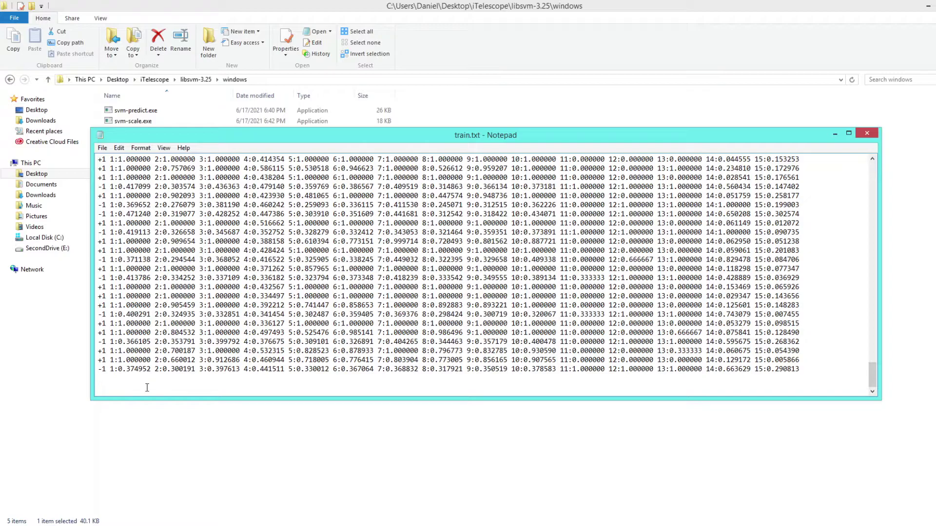
key(BackSpace)
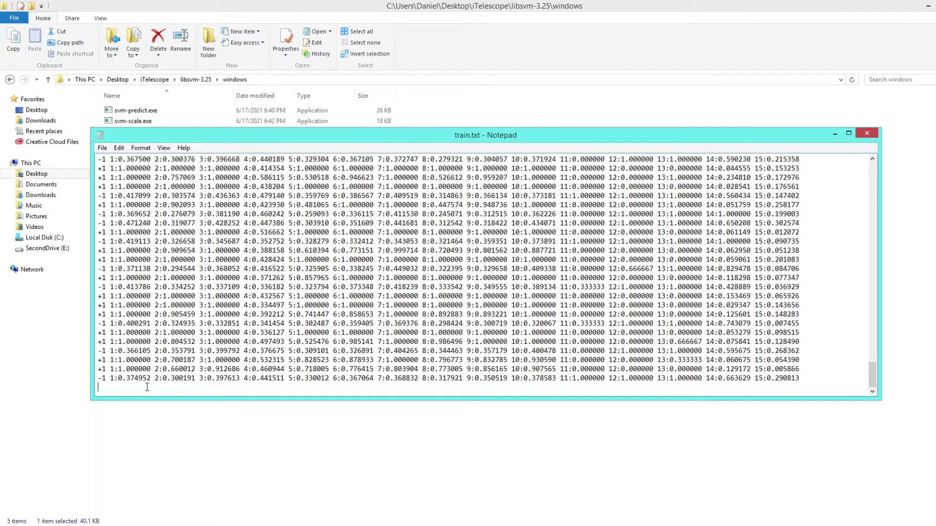
click(101, 148)
click(102, 148)
double_click(101, 136)
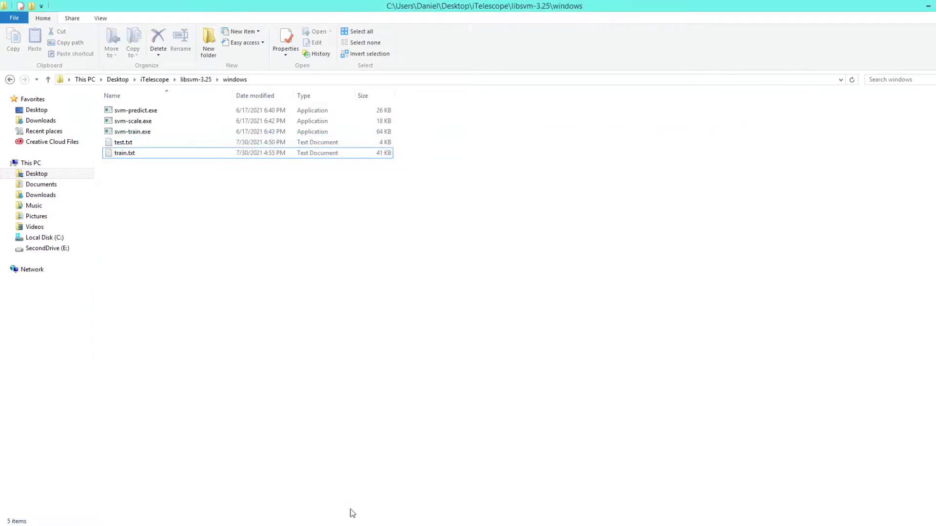
Rerun svm-train -t 0 -b 1 train.txt, review the training output and locate train.txt.model in the folder
key(alt+Tab)
key(Up)
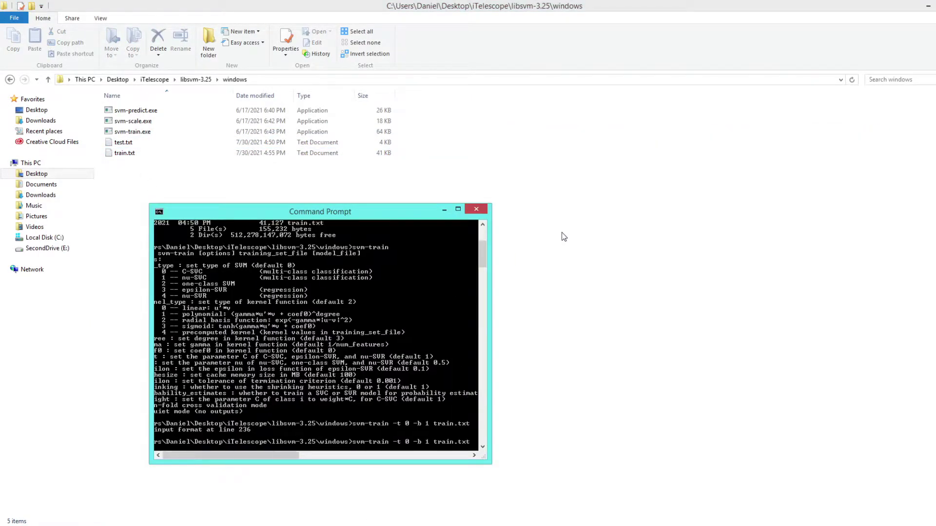
key(Return)
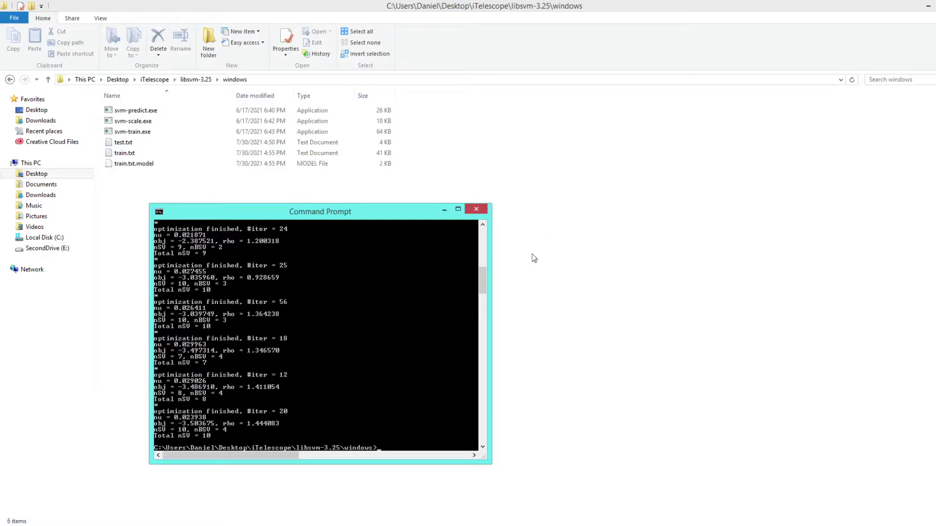
drag(483, 288, 483, 291)
scroll(482, 290, down, 2)
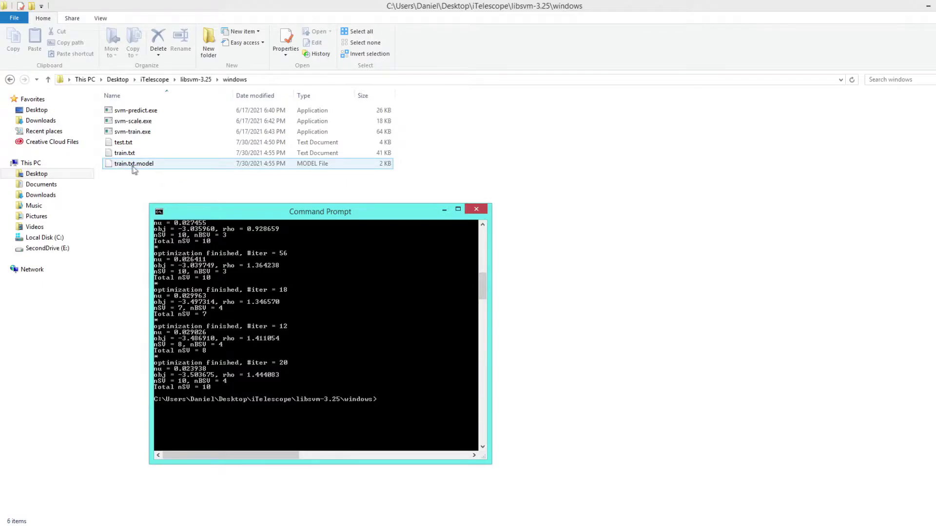
click(159, 166)
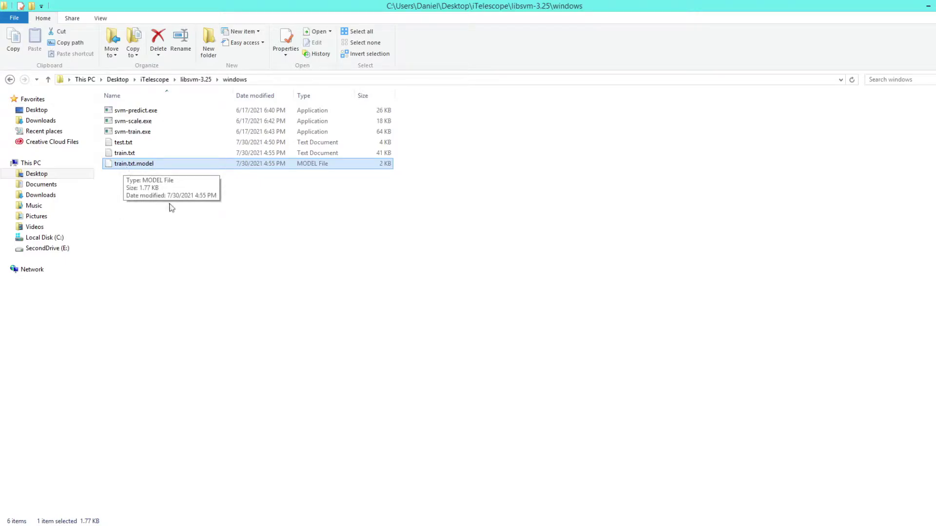
click(178, 229)
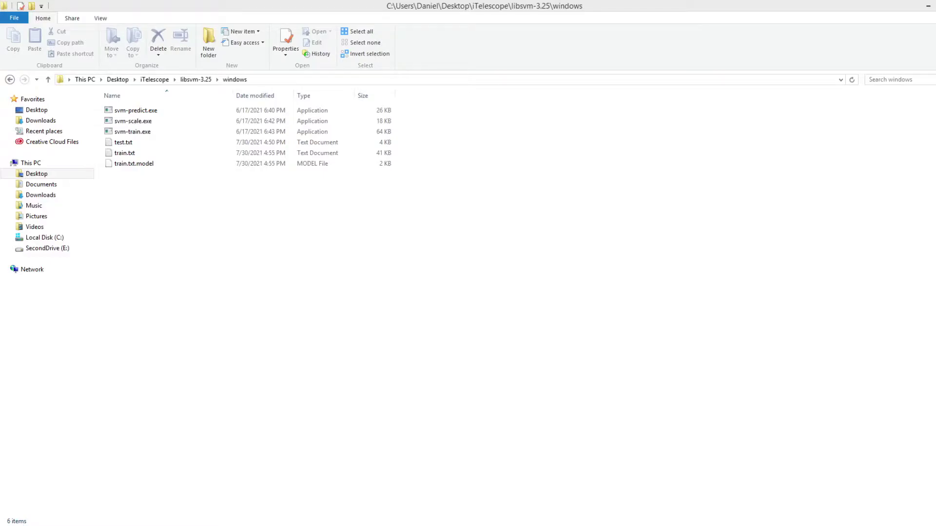
click(555, 246)
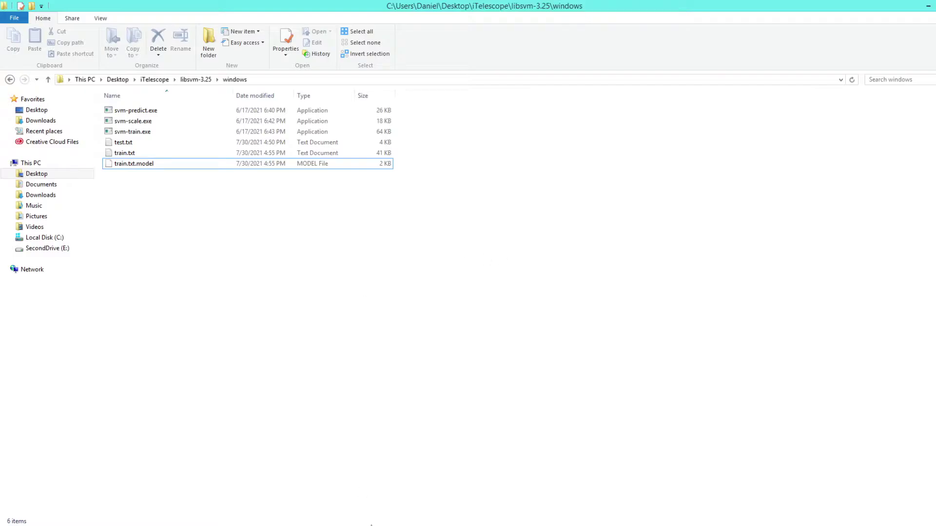
Return to the Command Prompt and run svm-predict without arguments to show its usage
click(371, 525)
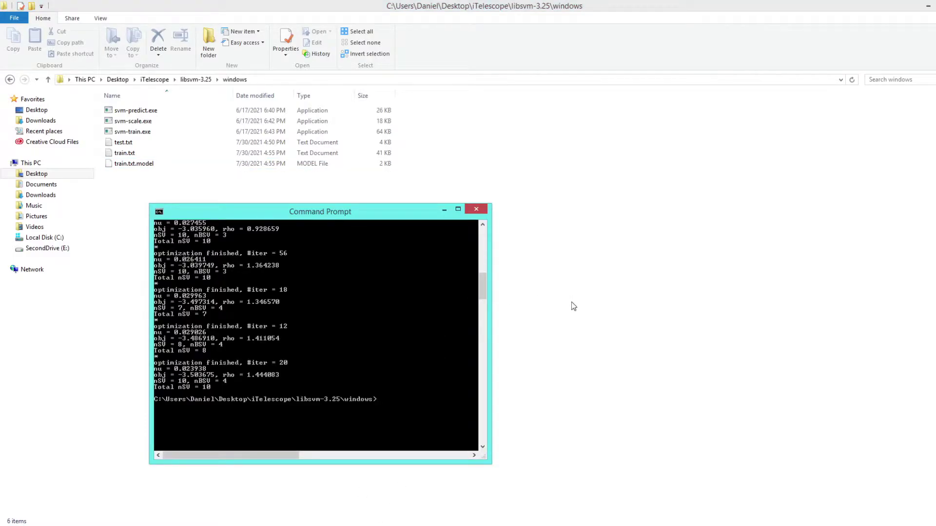
text(svm-predict)
key(Return)
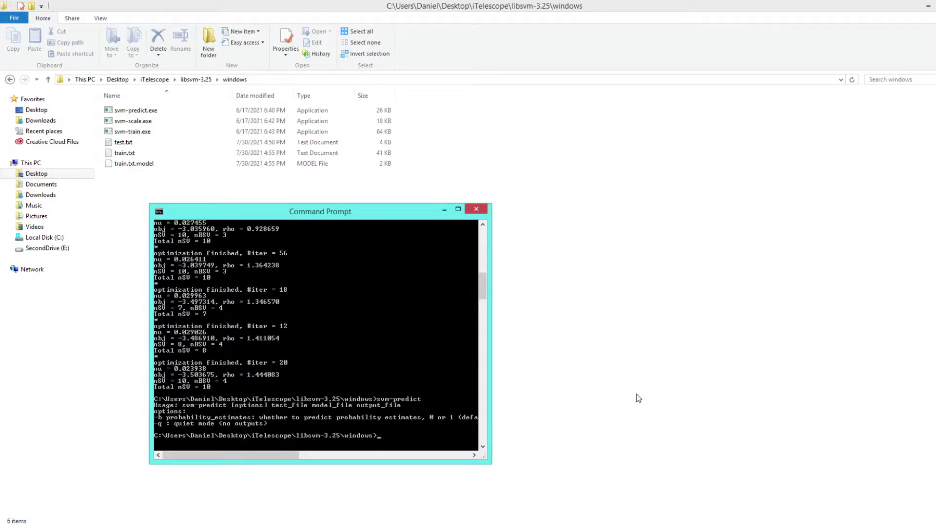
Evaluate the model on the test data by running svm-predict -b 1 test.txt train.txt.model my_output
text(svm-predict -b 1 test.txt trai)
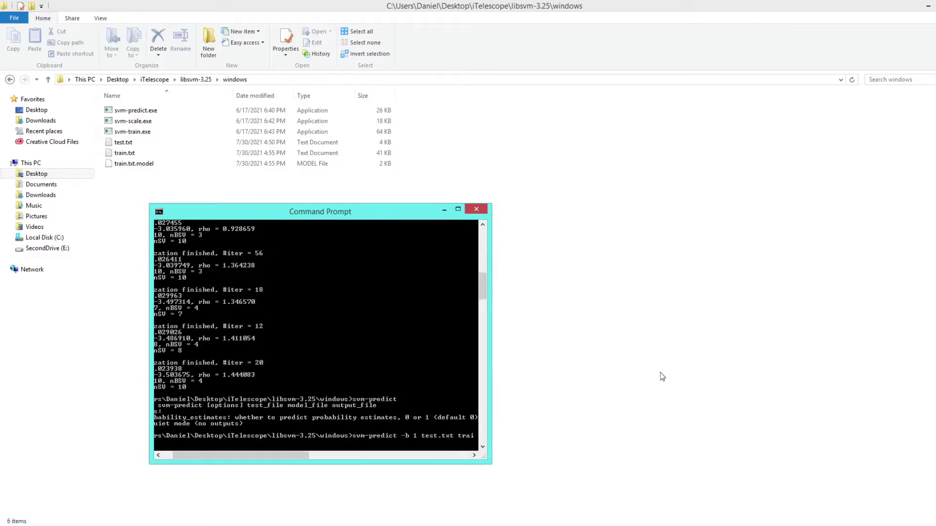
text(n.txt.model)
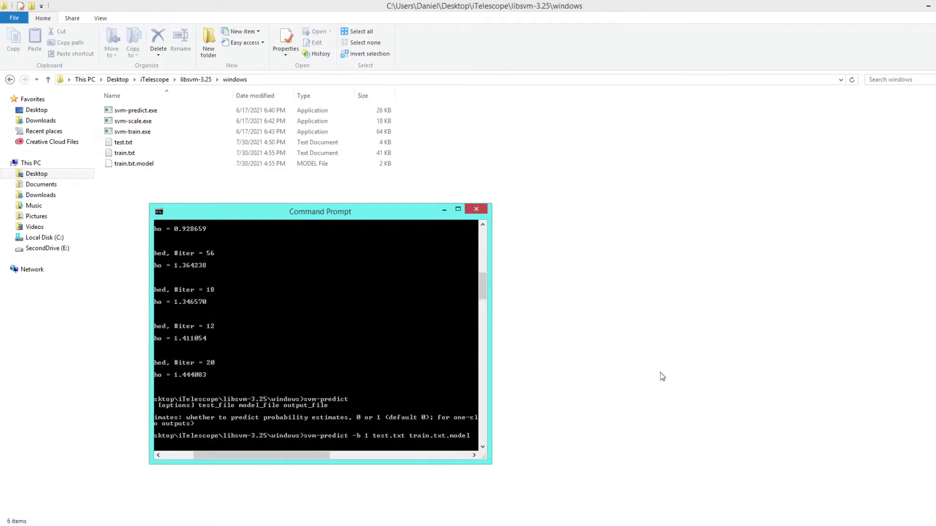
text( my_output)
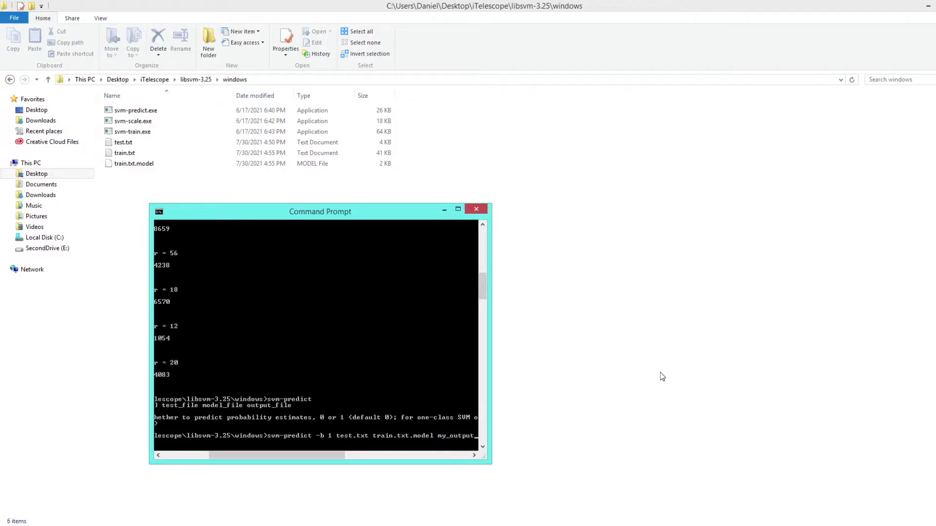
key(Return)
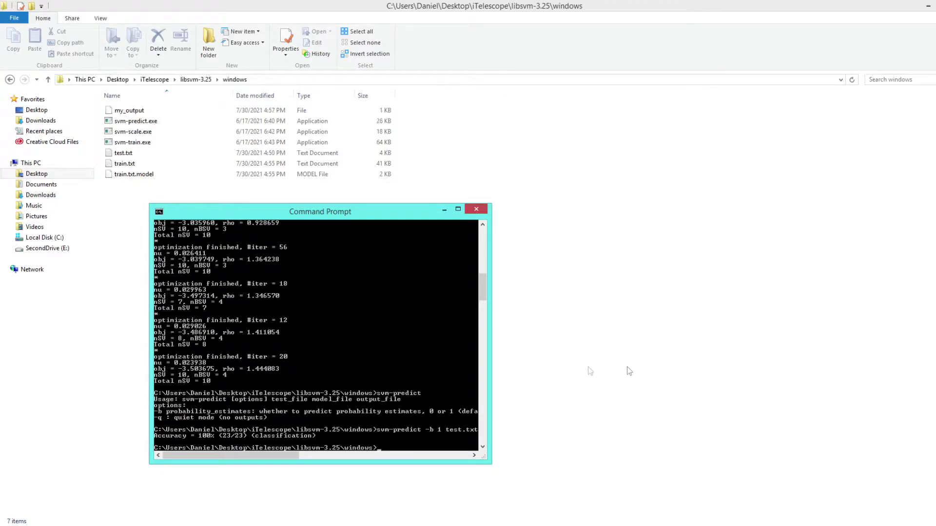
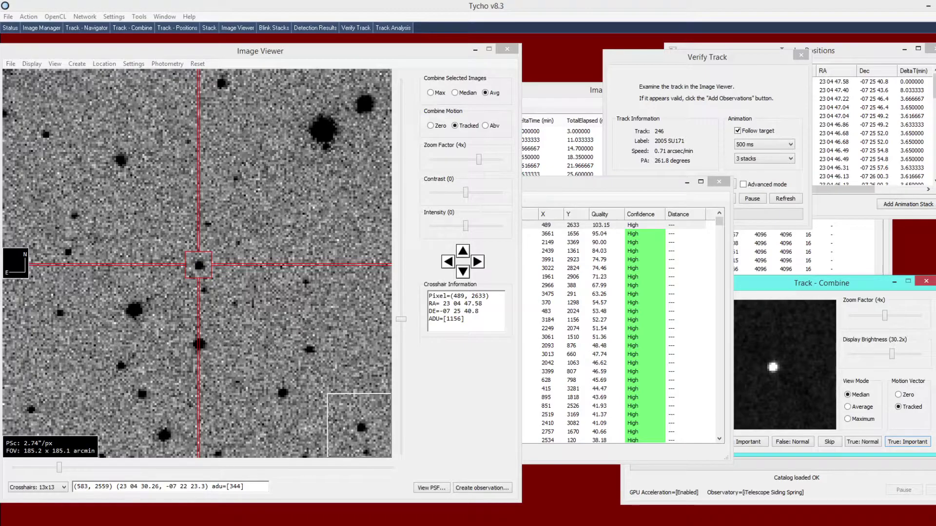
In Tycho's Tracker Settings, enable the custom confidence model and set the svm-predict path to svm-predict.exe
click(316, 239)
click(112, 17)
click(128, 49)
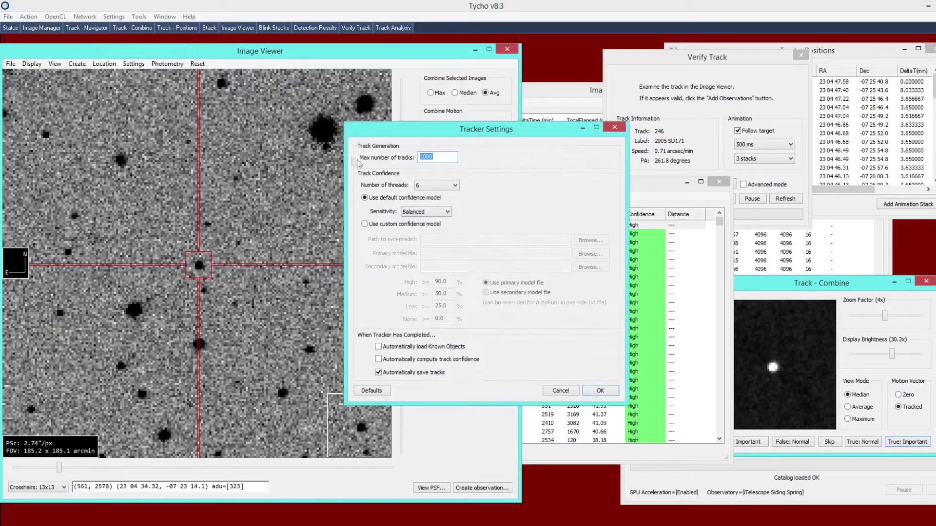
click(365, 224)
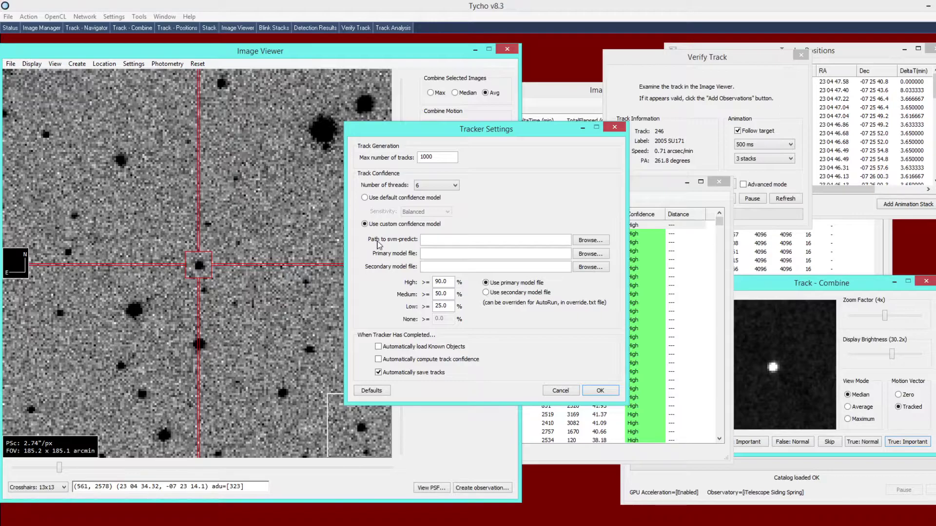
click(590, 242)
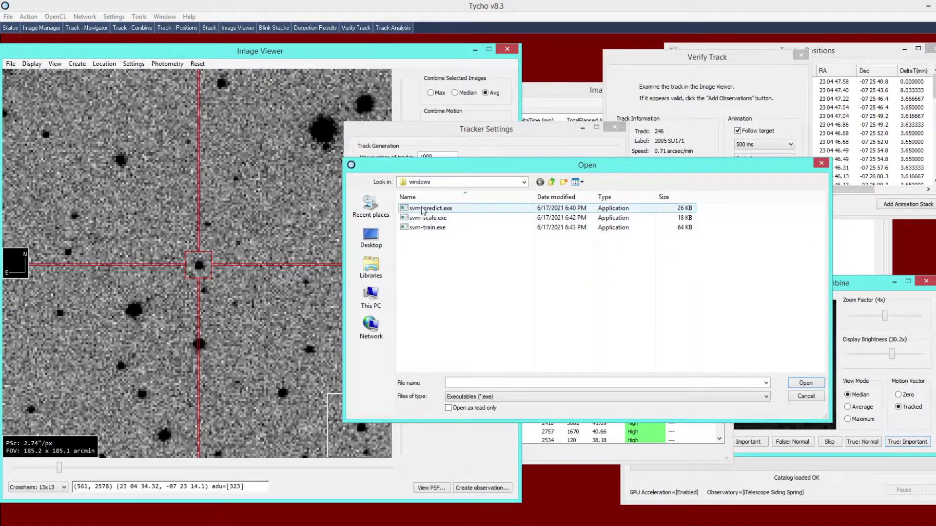
double_click(447, 209)
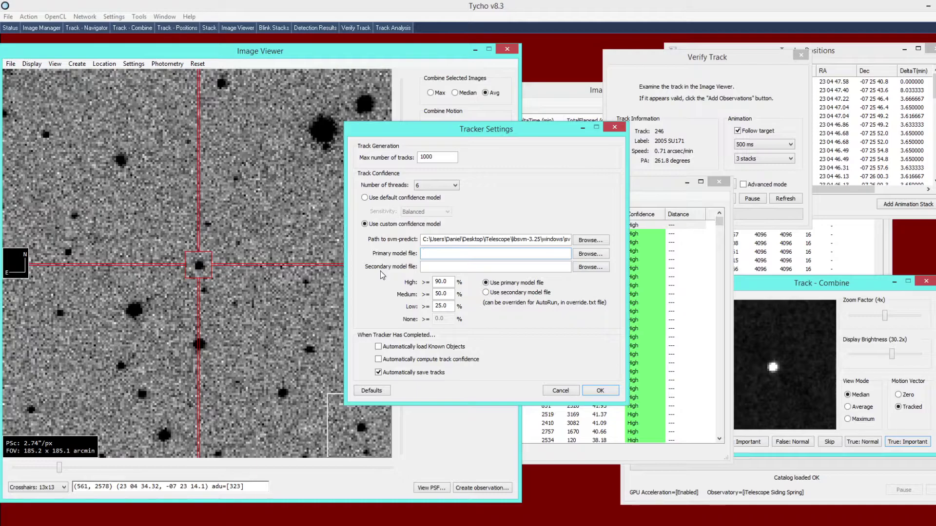
Set the primary model file to train.txt.model and accept the tracker settings
click(593, 254)
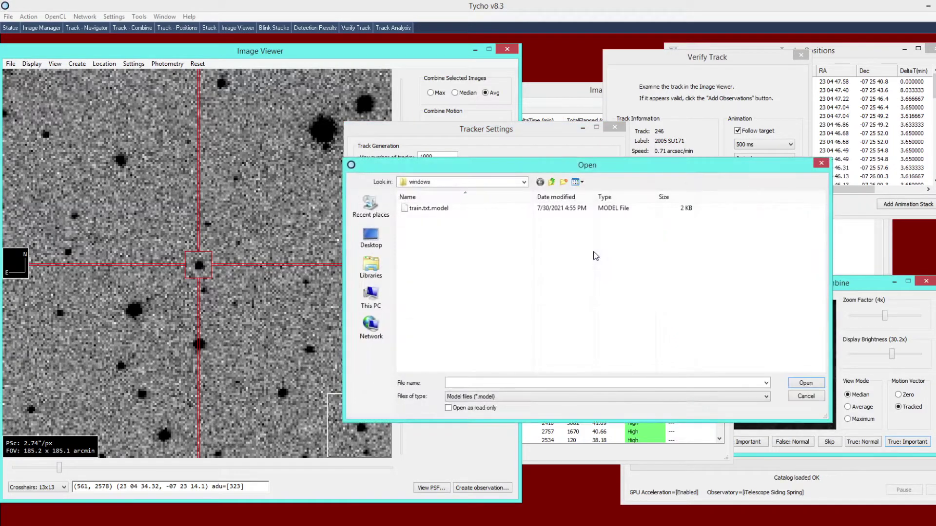
double_click(422, 208)
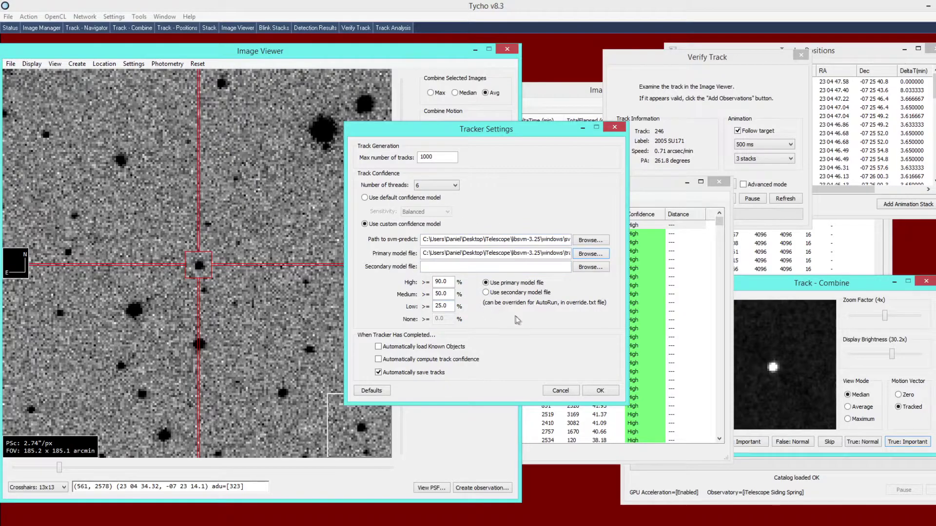
click(601, 391)
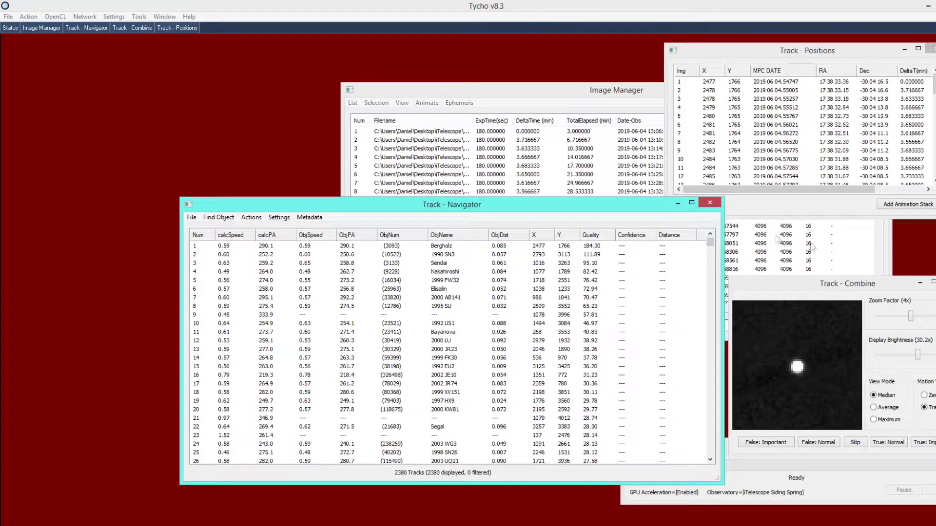
Compute the confidence of all tracks in the Track Navigator with the custom model
click(544, 218)
click(251, 218)
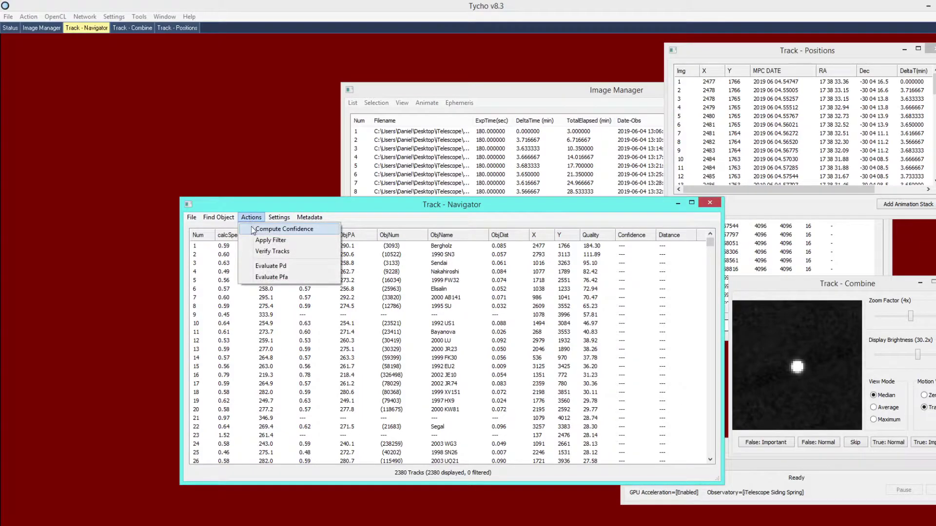
click(274, 230)
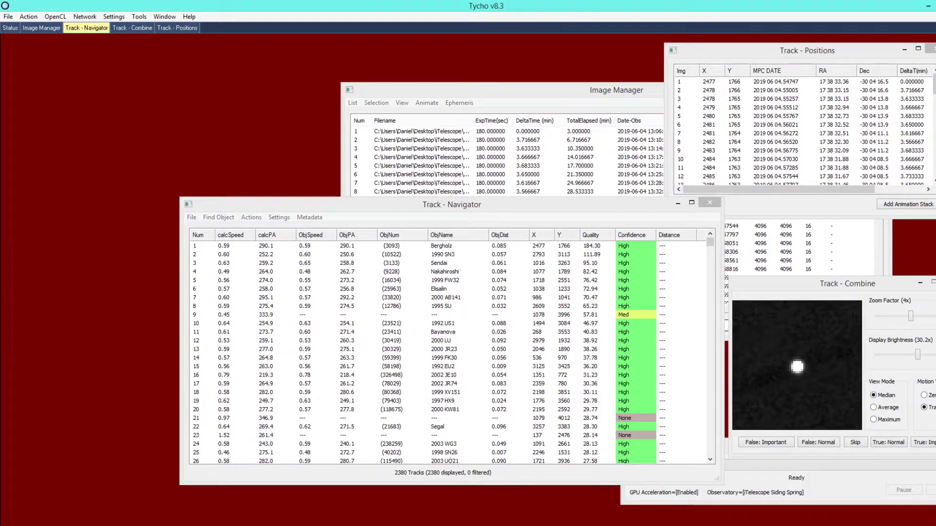
click(593, 213)
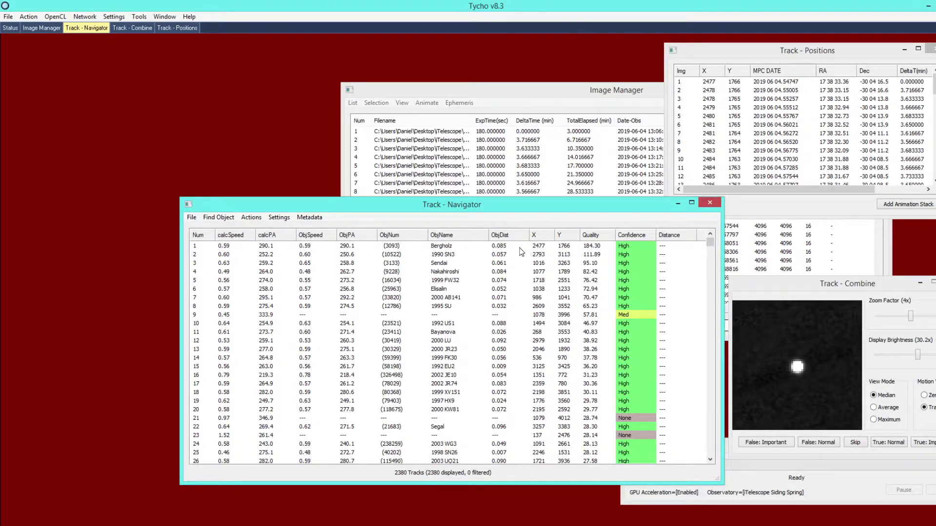
Inspect tracks 8, 9, 21 and 23, comparing their combined images with the assigned confidence ratings
double_click(589, 306)
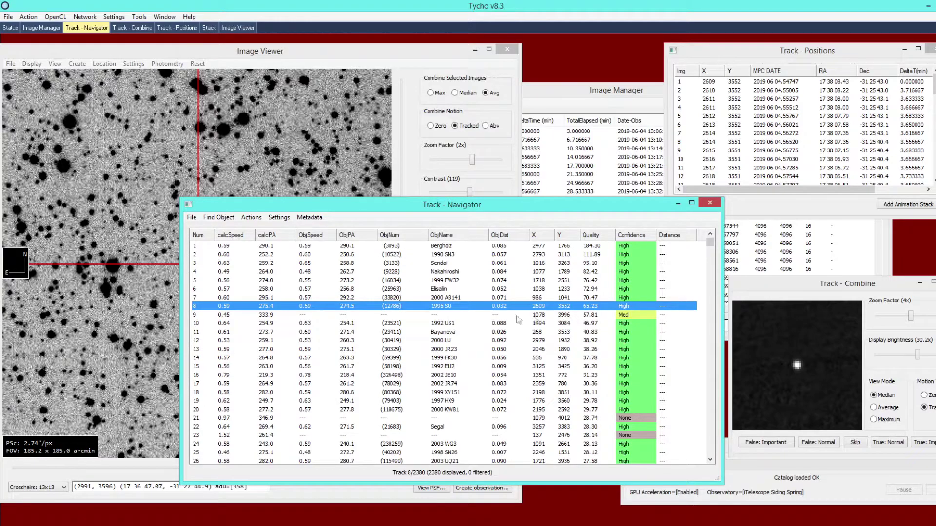
click(452, 316)
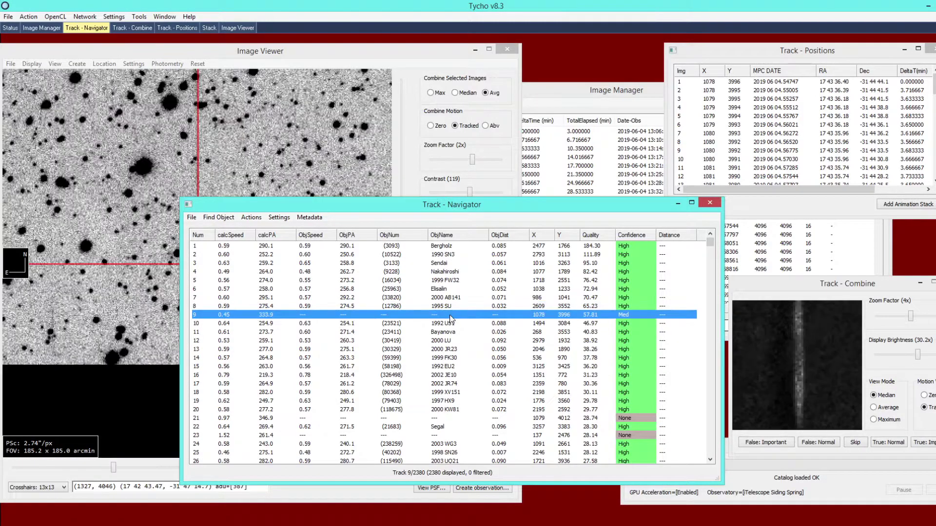
click(839, 381)
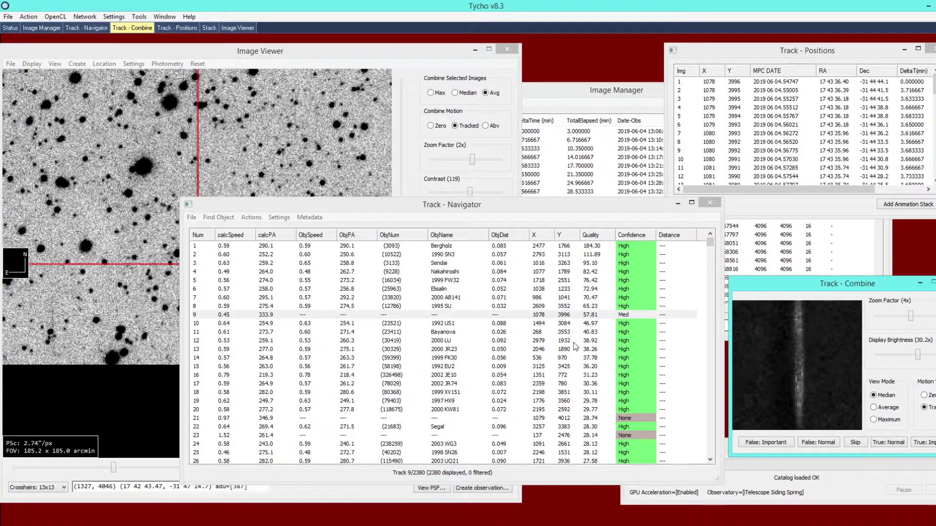
click(638, 315)
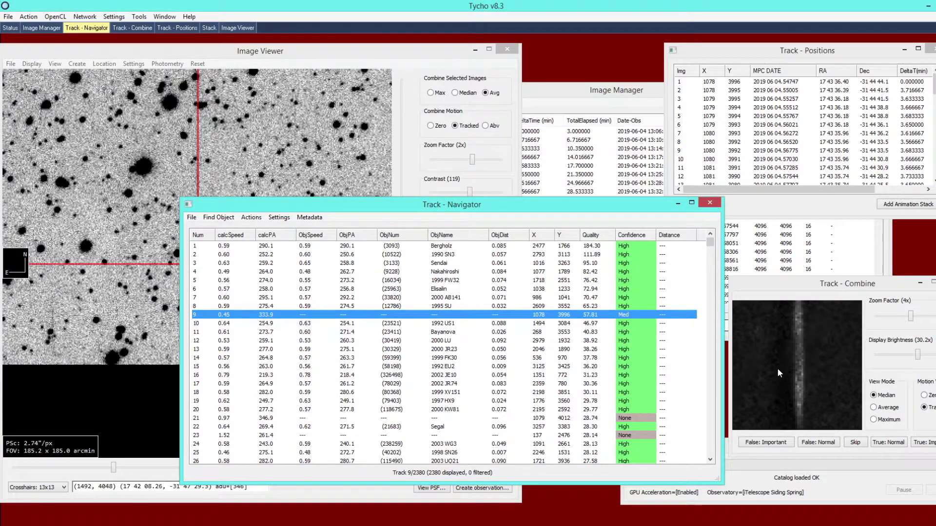
click(628, 420)
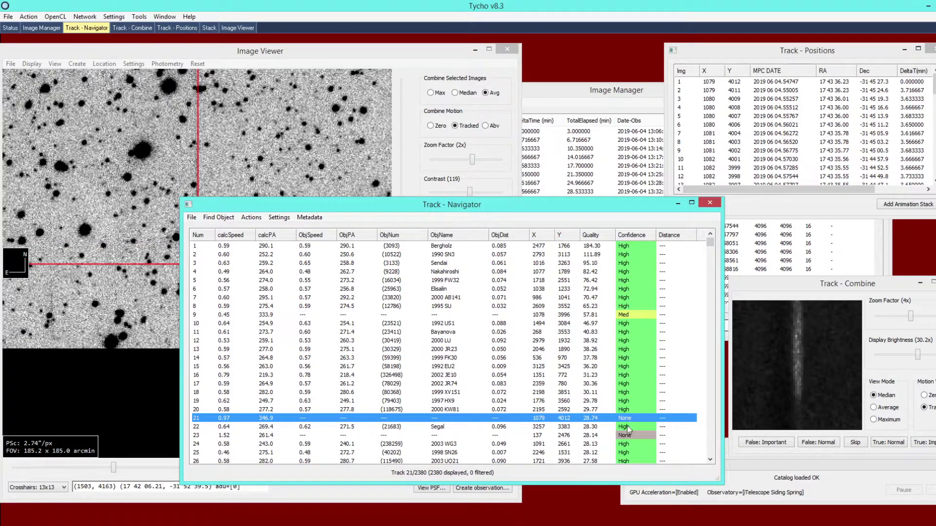
click(629, 436)
click(627, 418)
click(625, 434)
click(634, 418)
click(634, 437)
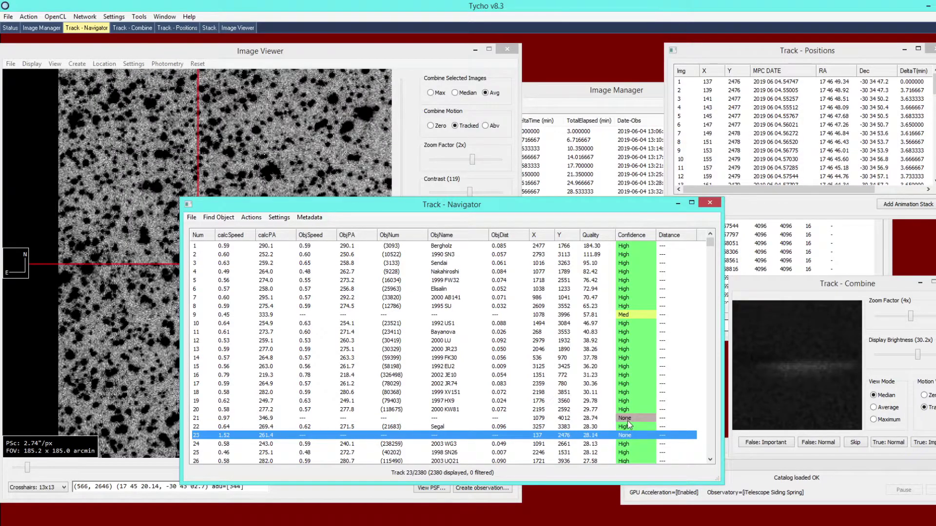
click(628, 419)
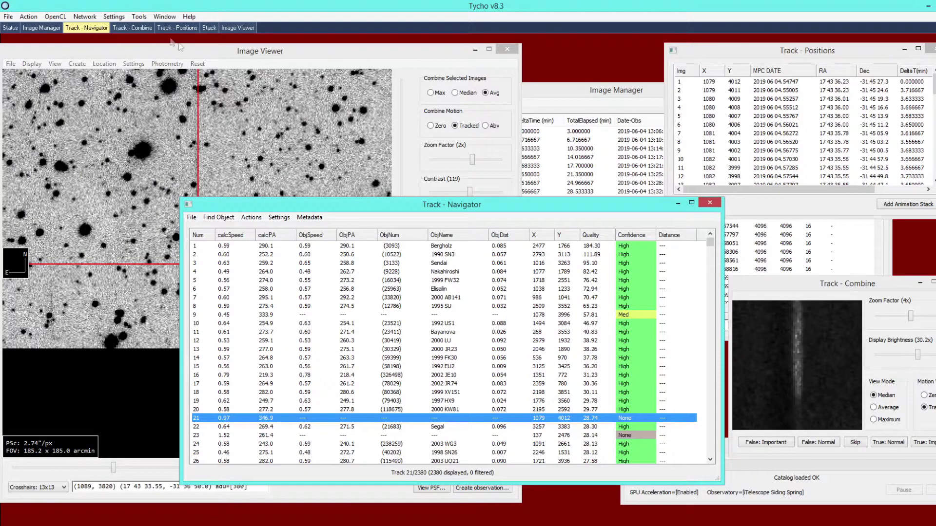
Switch the tracker settings to the default confidence model and recompute the confidence of all tracks
click(114, 17)
click(128, 50)
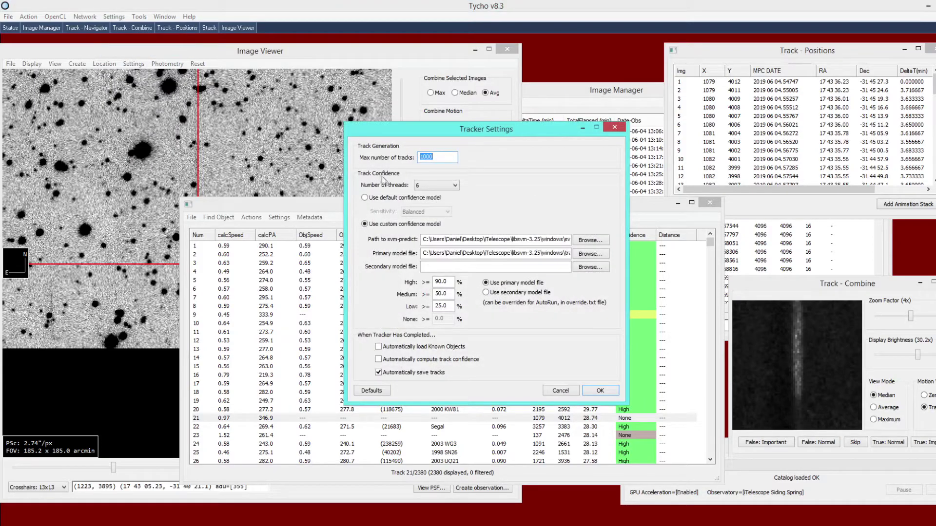
click(605, 391)
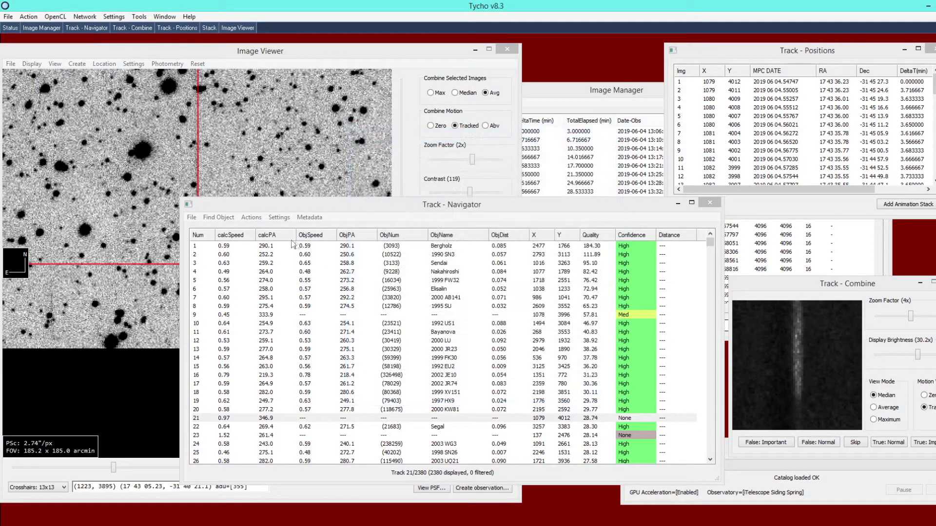
click(251, 218)
click(259, 229)
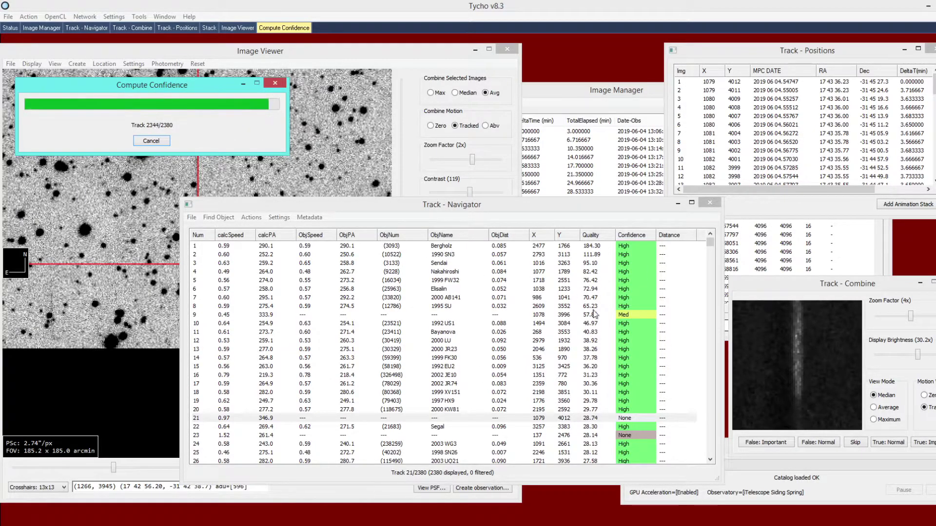
Review the recomputed confidence ratings in the track list, checking tracks 1 and 9
scroll(654, 316, down, 5)
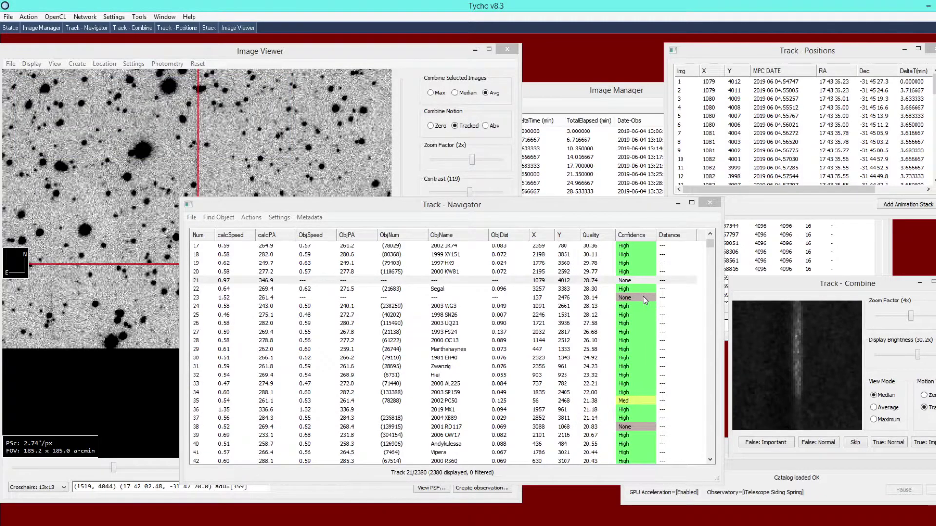
click(713, 245)
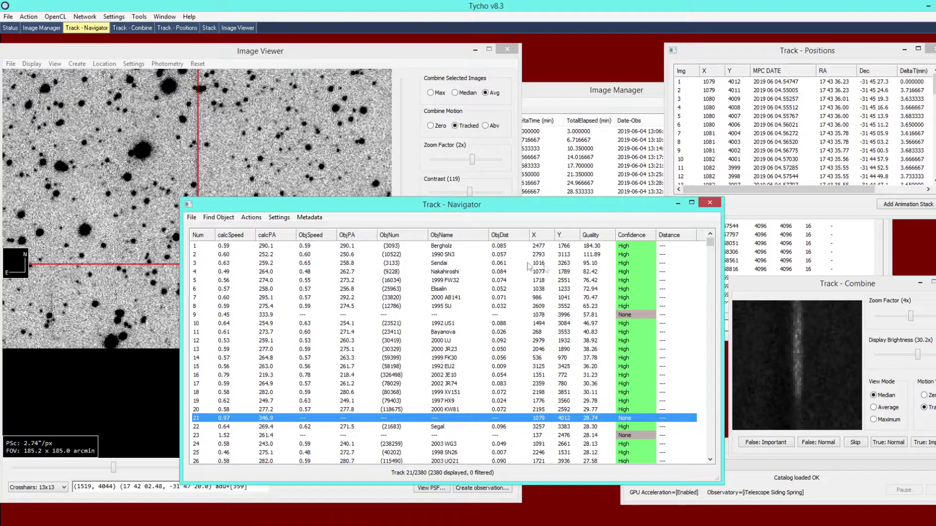
click(629, 247)
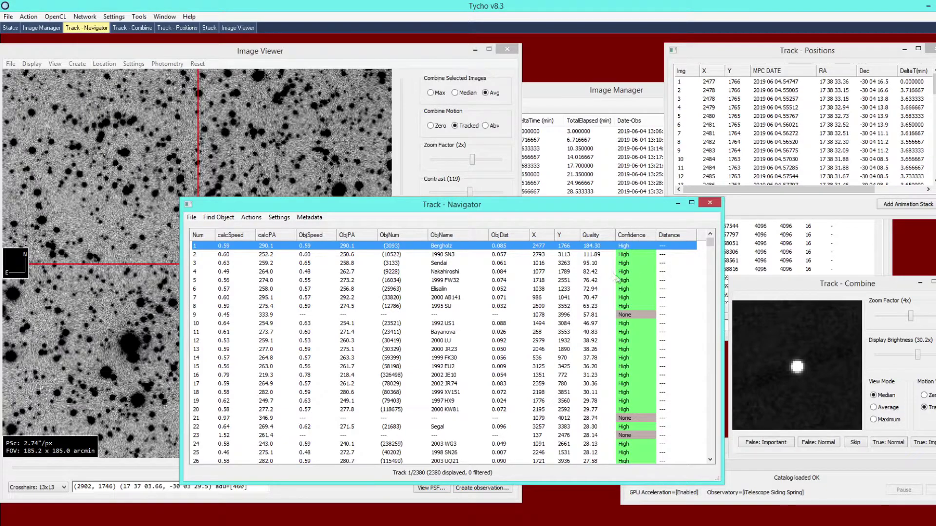
click(454, 315)
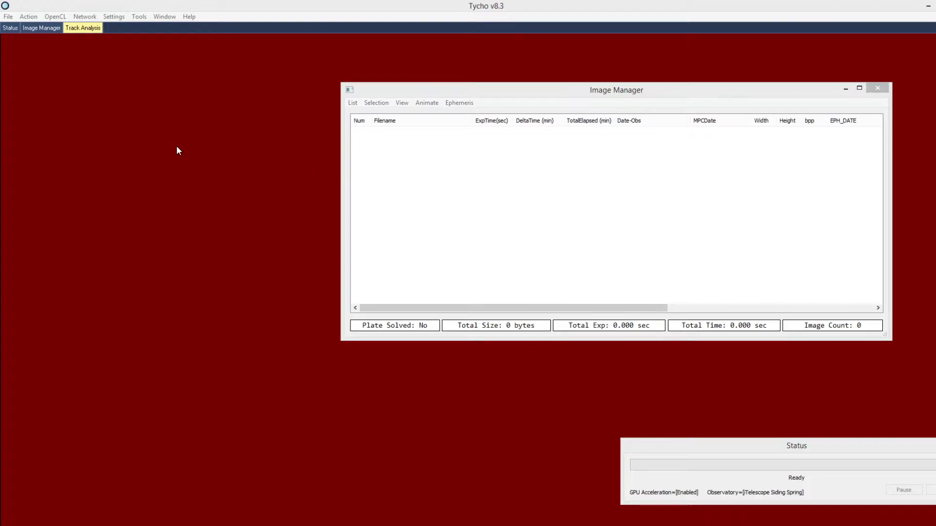
Open the Track Analysis tool
click(9, 17)
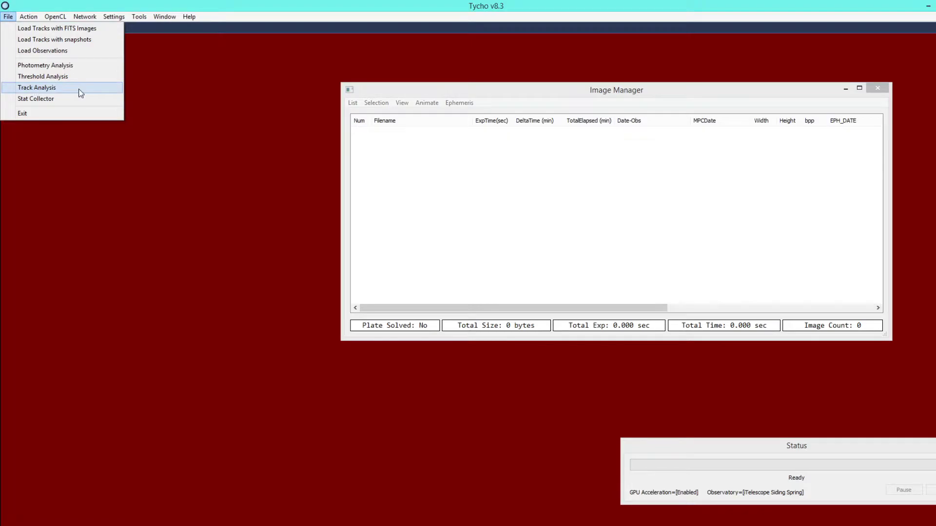
click(79, 89)
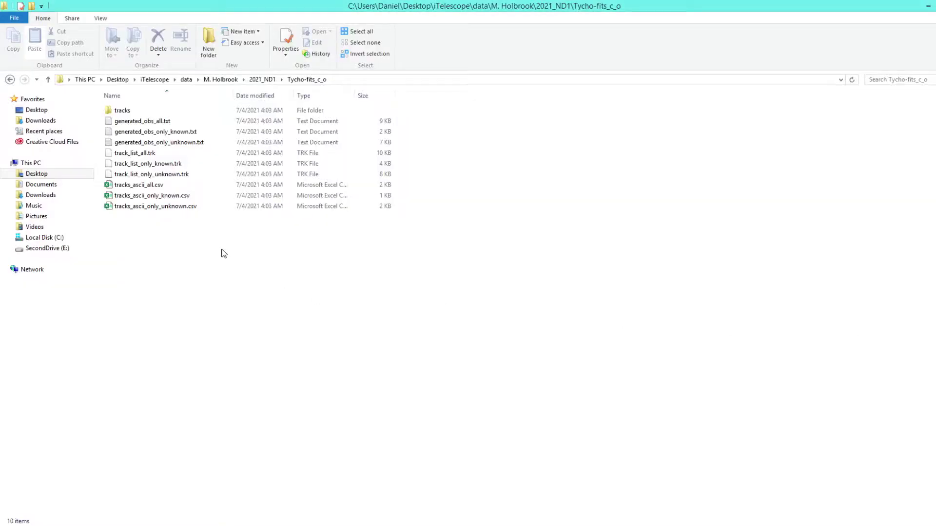
Examine the generated output files in the Tycho-fits_c_o folder, particularly track_list_all.trk
click(155, 154)
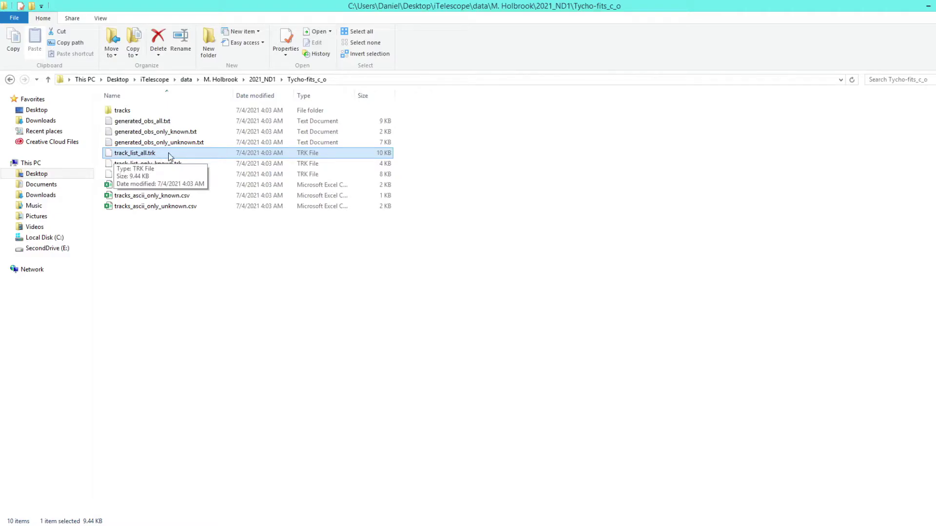
drag(224, 142, 120, 160)
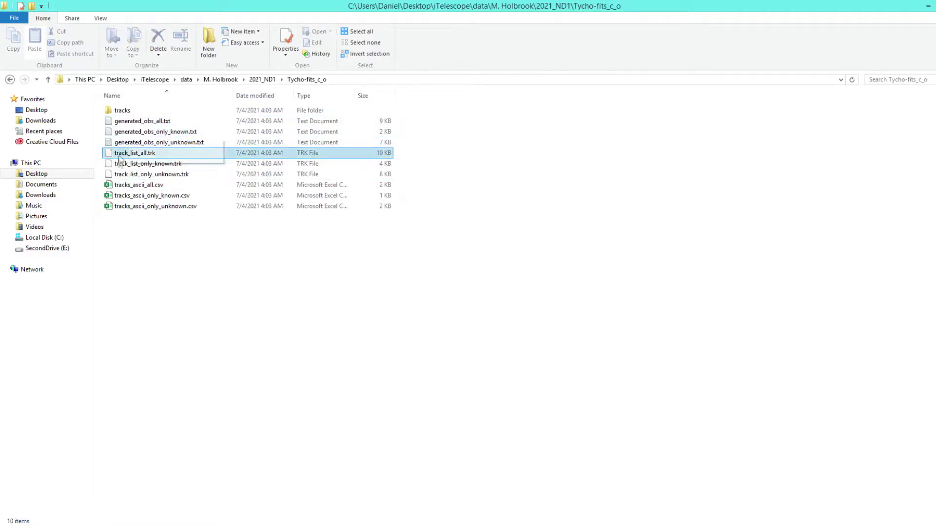
click(163, 246)
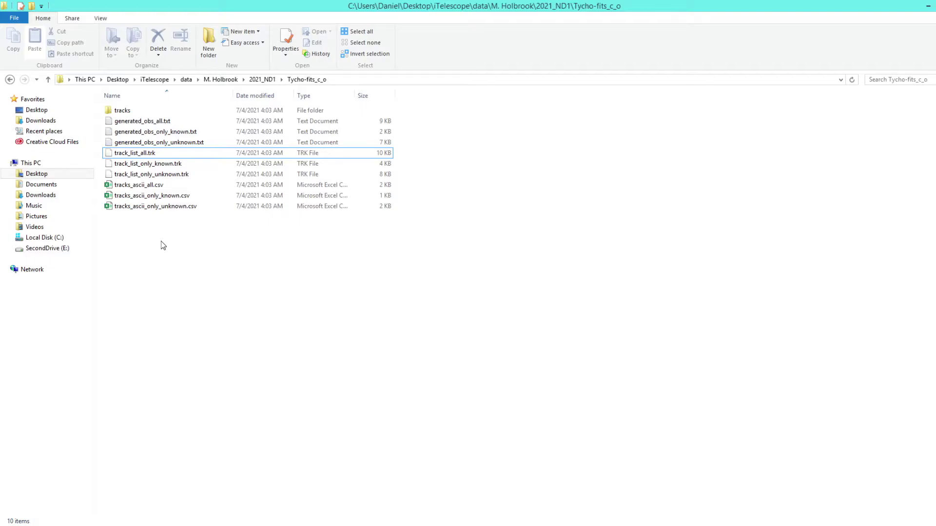
drag(223, 224, 117, 118)
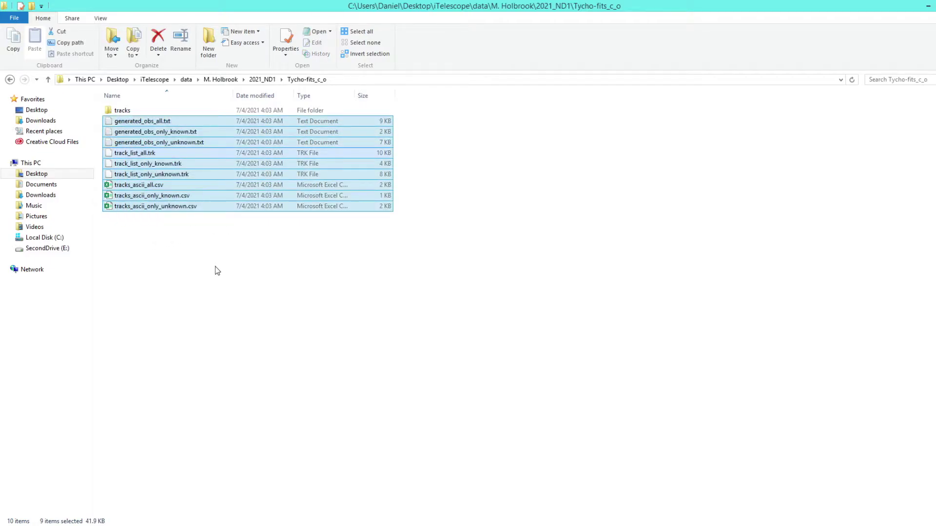
click(217, 272)
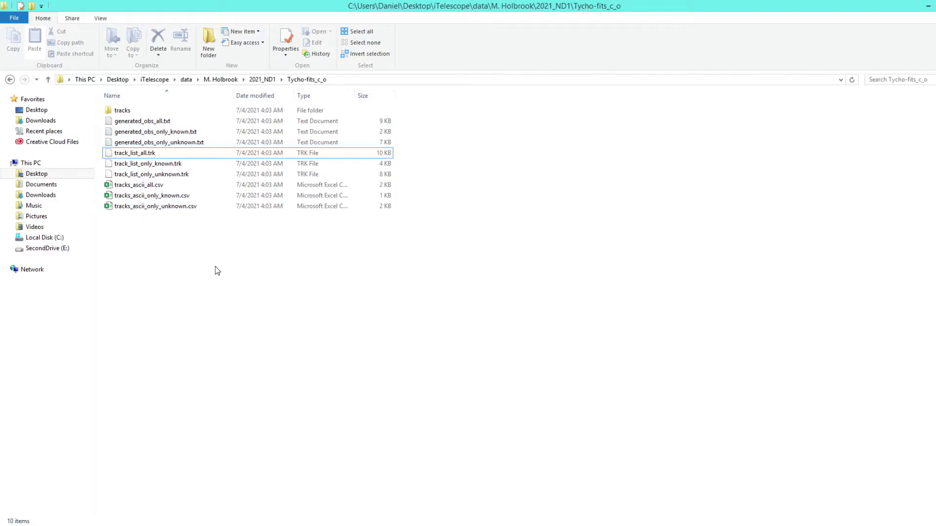
click(122, 153)
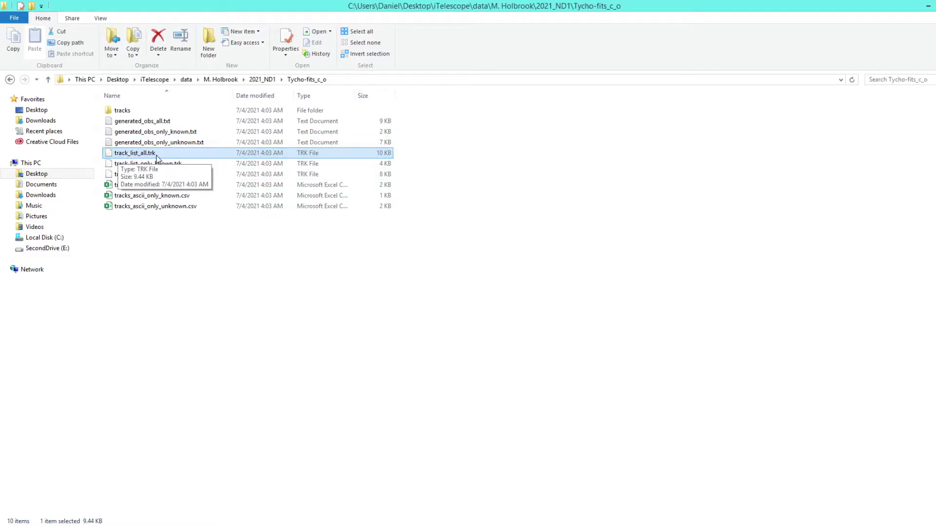
click(194, 248)
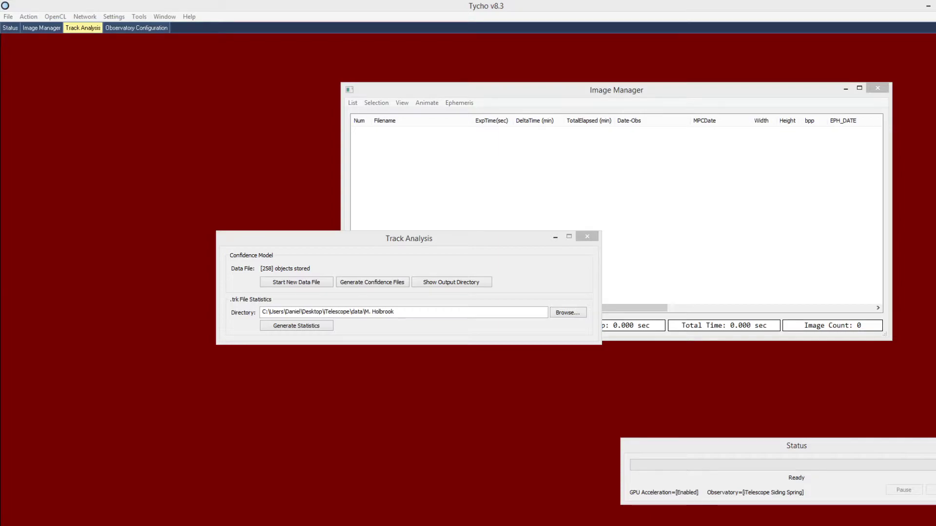
Make the observatory with code W16 the active one and close the observatory configuration
click(789, 483)
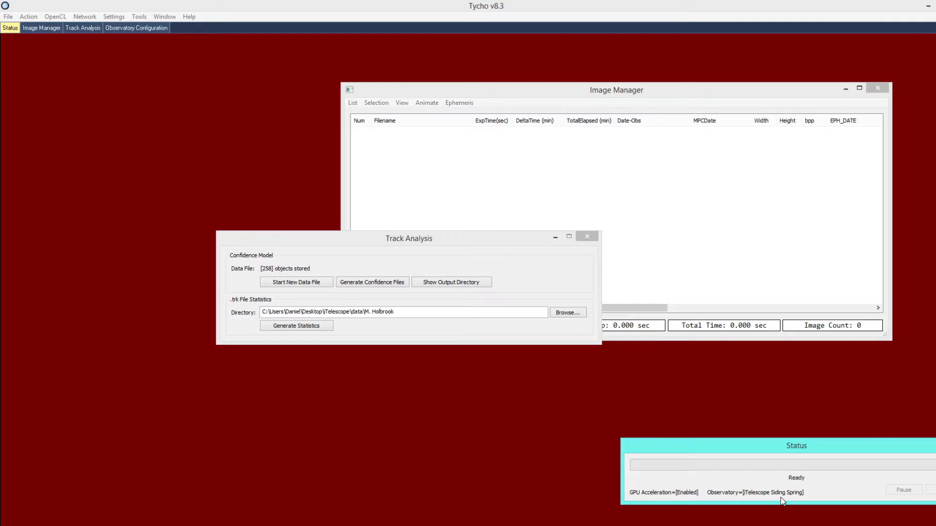
click(114, 17)
click(140, 115)
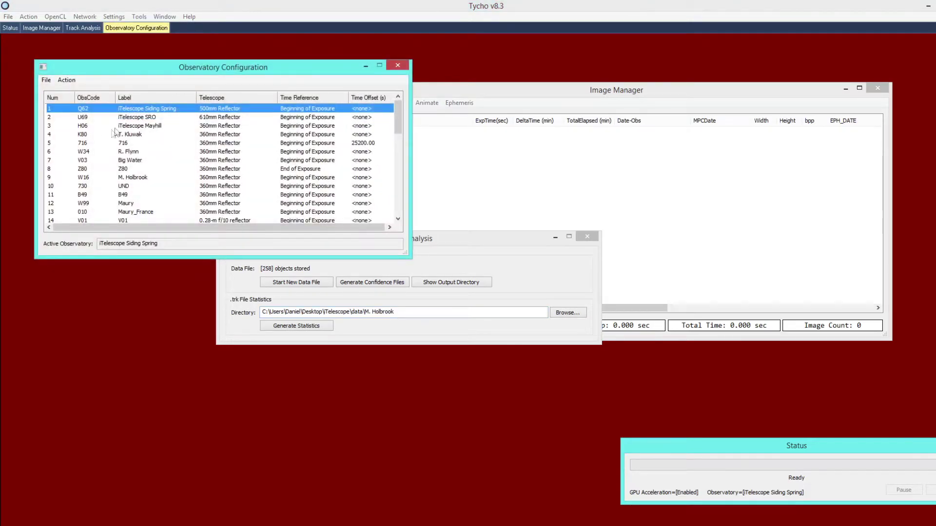
click(75, 178)
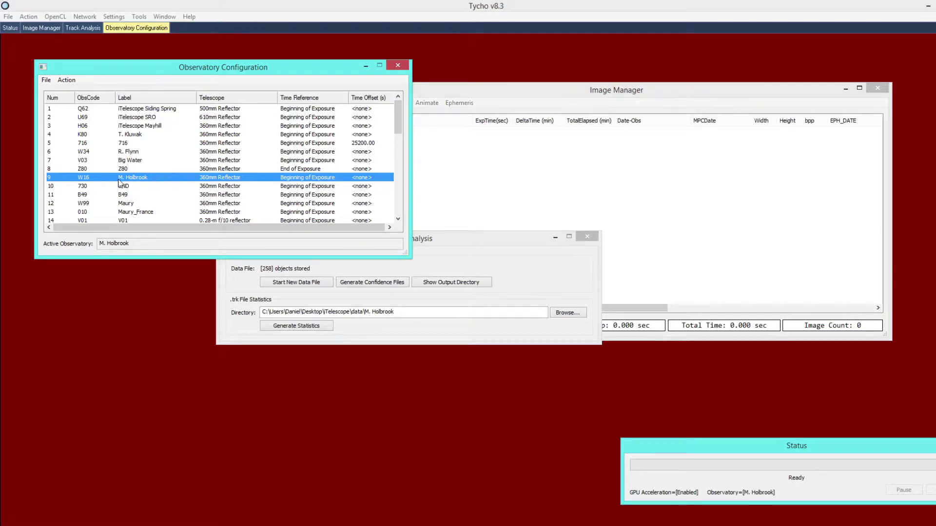
click(398, 65)
Accept the tracker settings with the default confidence model at Balanced sensitivity and generate the .trk file statistics
click(433, 314)
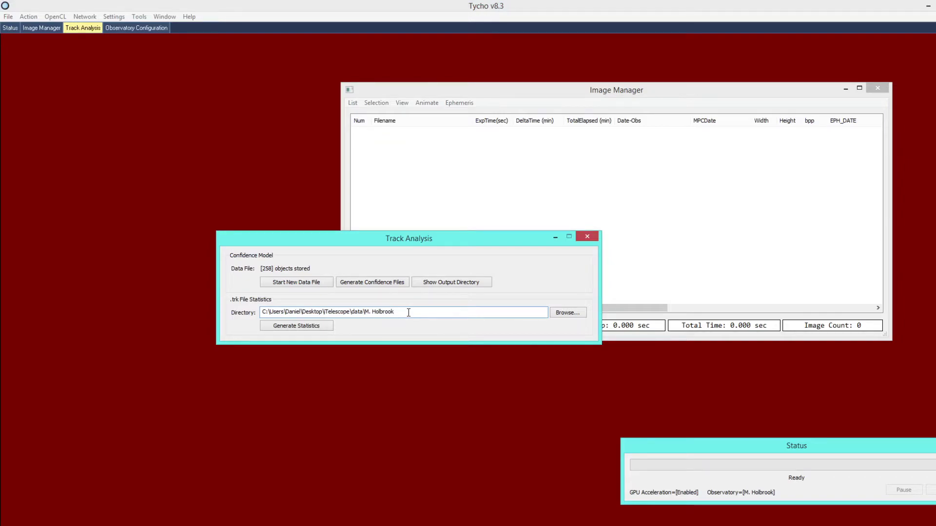
click(421, 352)
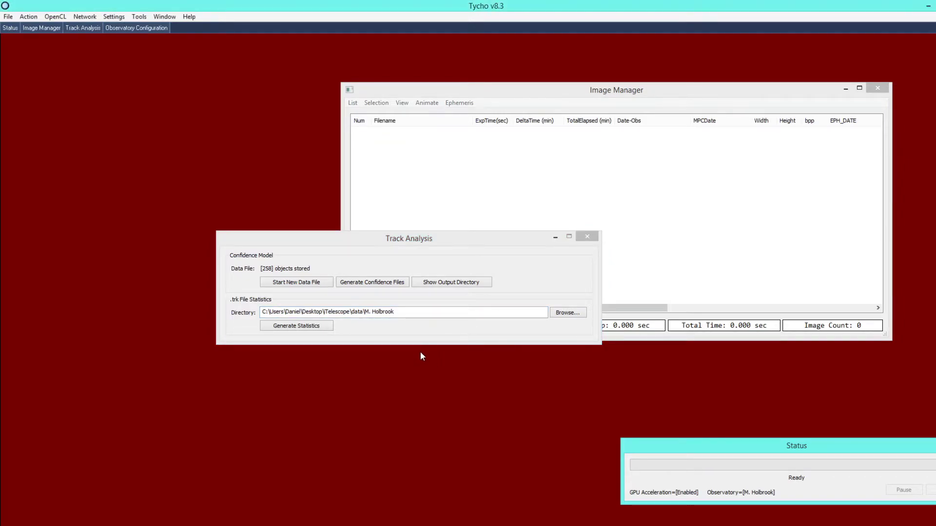
click(114, 17)
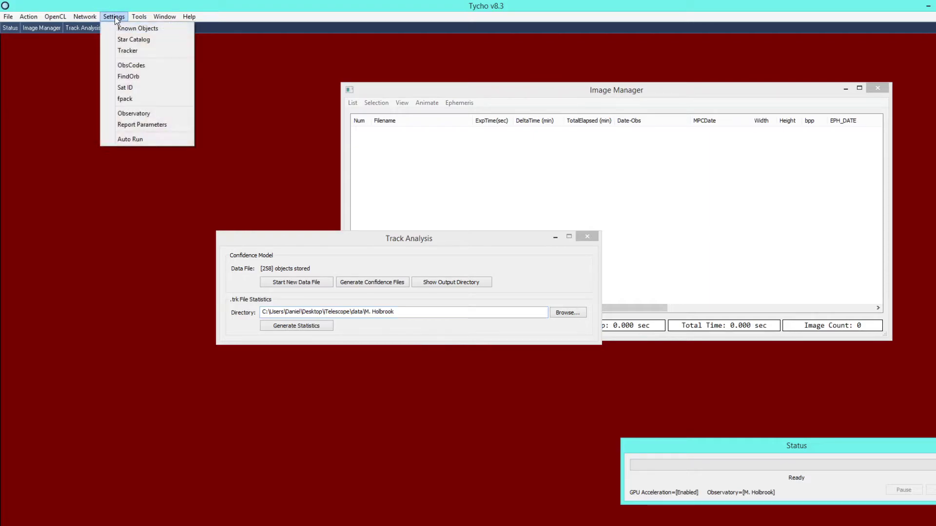
click(123, 51)
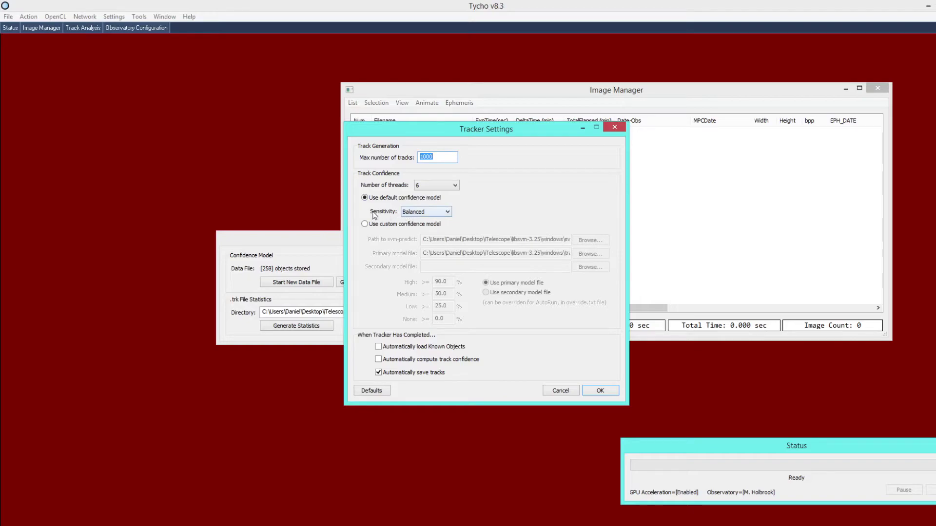
click(599, 391)
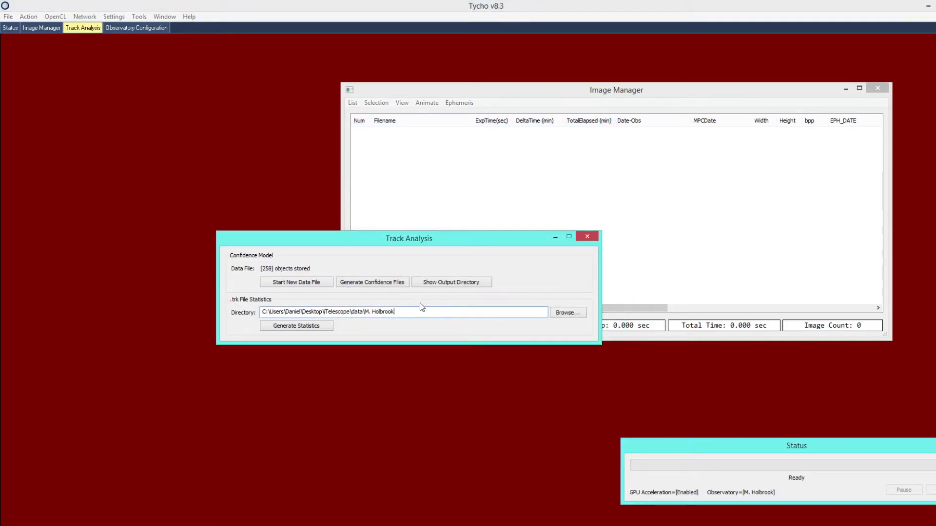
click(297, 329)
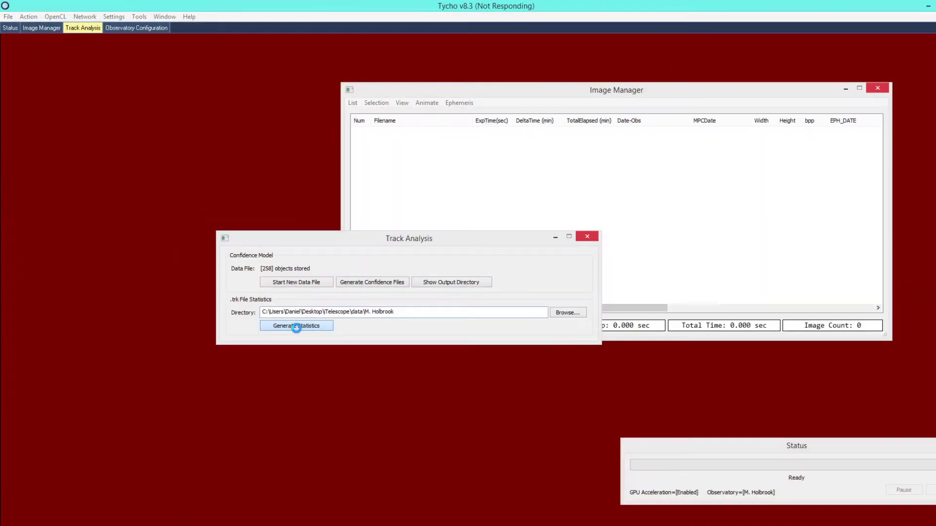
In the Track Analysis output directory, rename track-results.txt to track-results-default.csv
click(295, 327)
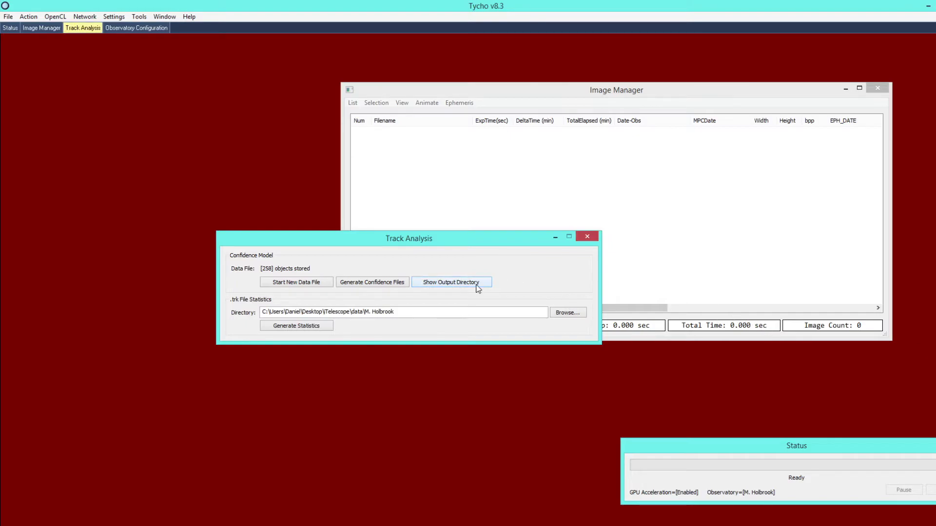
click(471, 285)
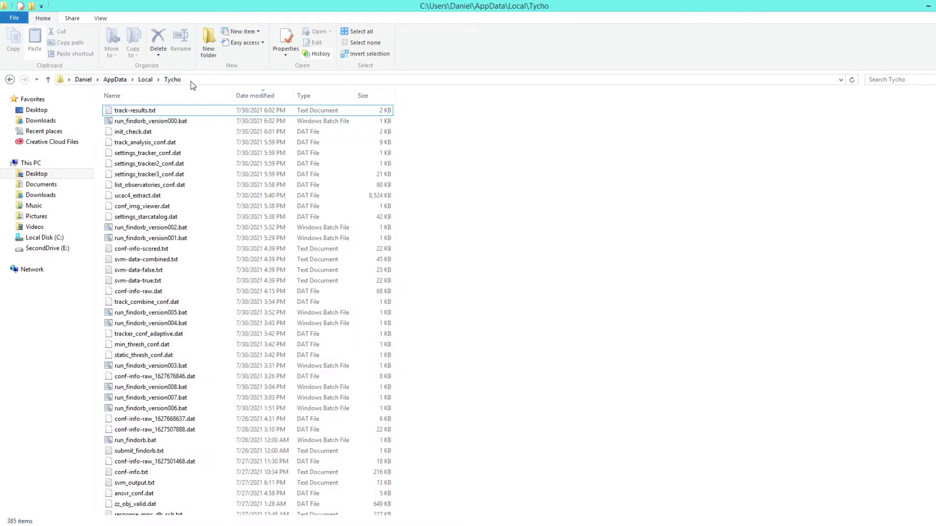
click(168, 112)
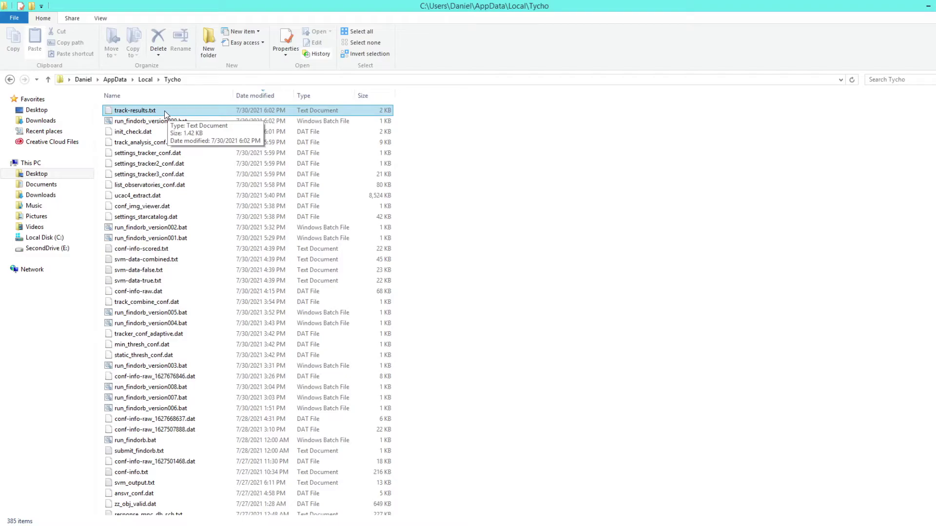
right_click(165, 110)
click(149, 111)
right_click(147, 112)
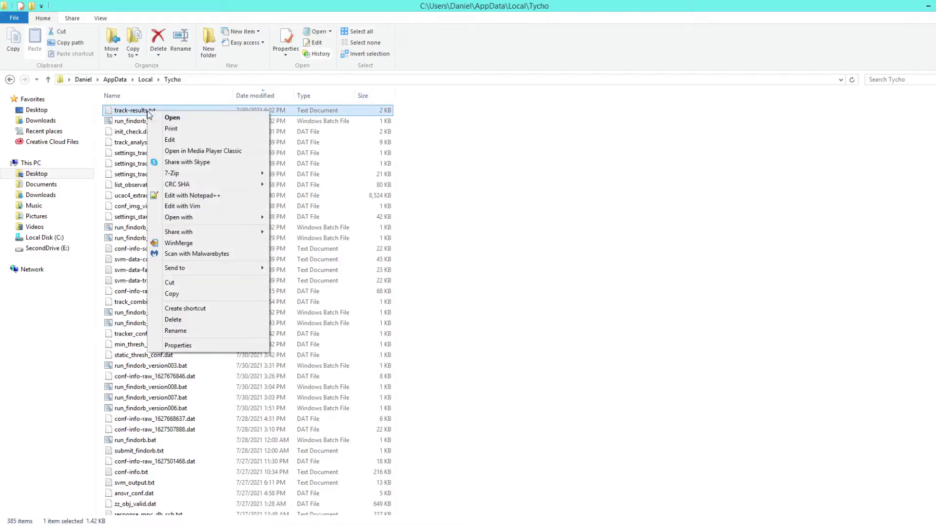
click(175, 331)
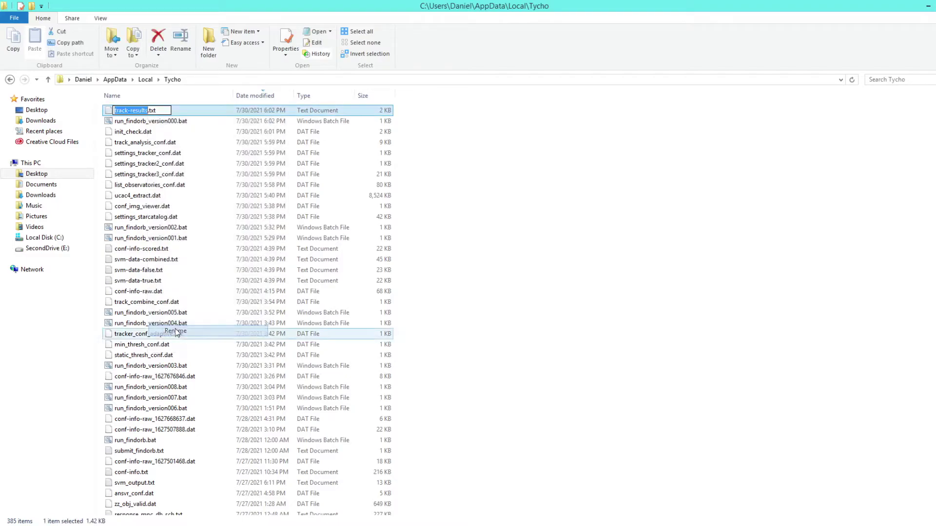
click(147, 111)
text(-default.)
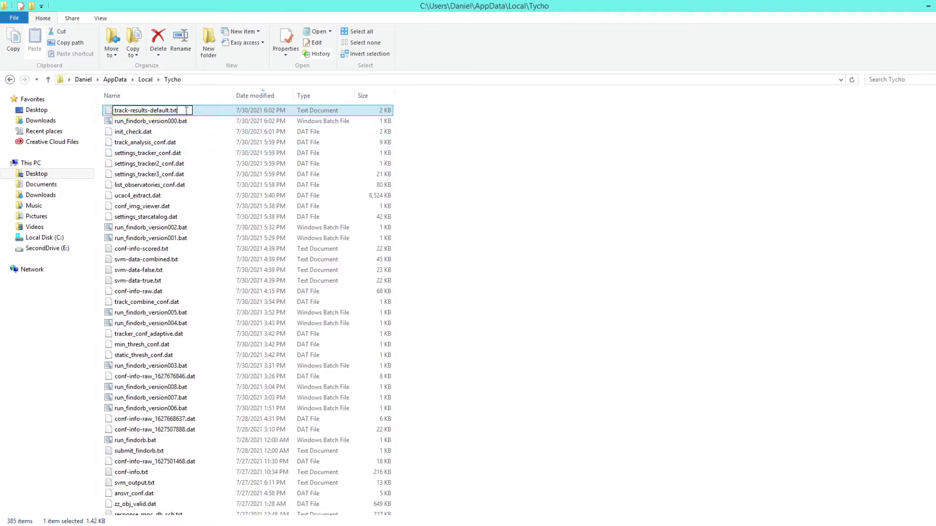
text(csv)
key(Return)
click(524, 272)
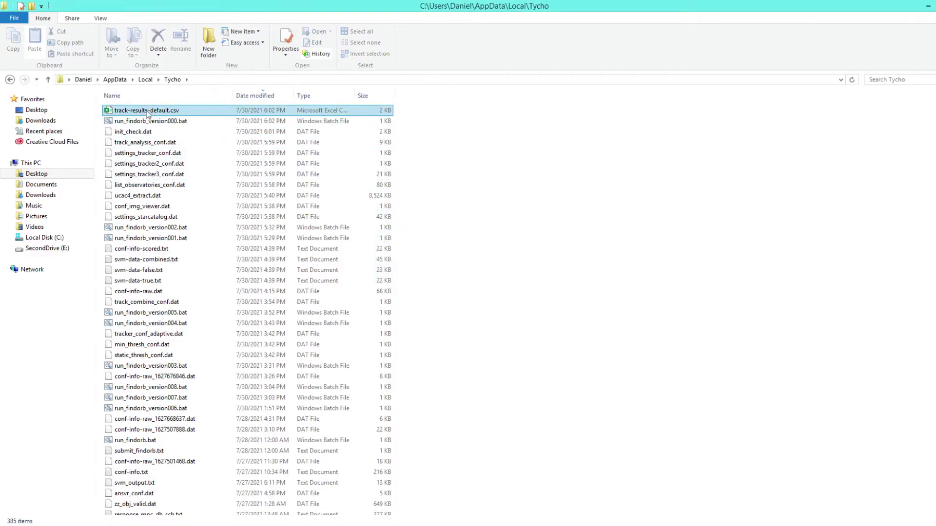
Open track-results-default.csv in Excel, fit the Track File column to its contents, and review the True and False column headings
double_click(195, 112)
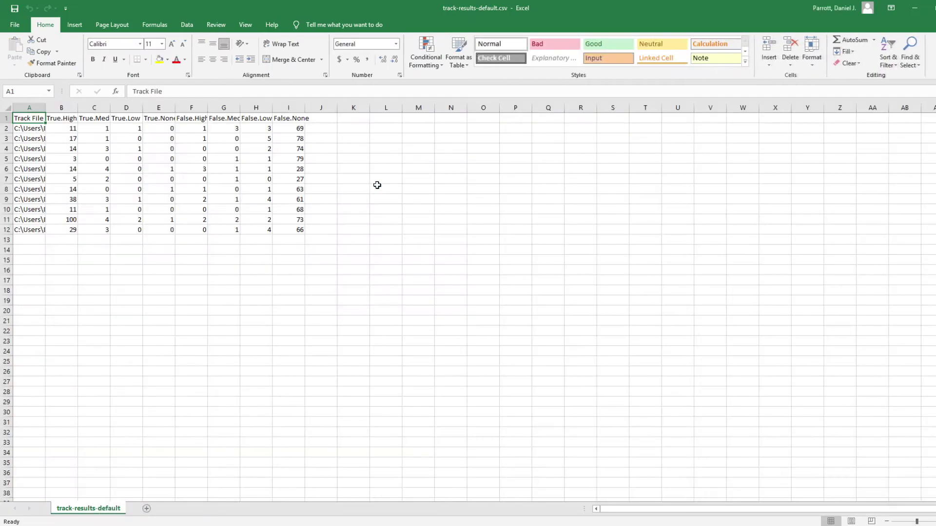
double_click(46, 108)
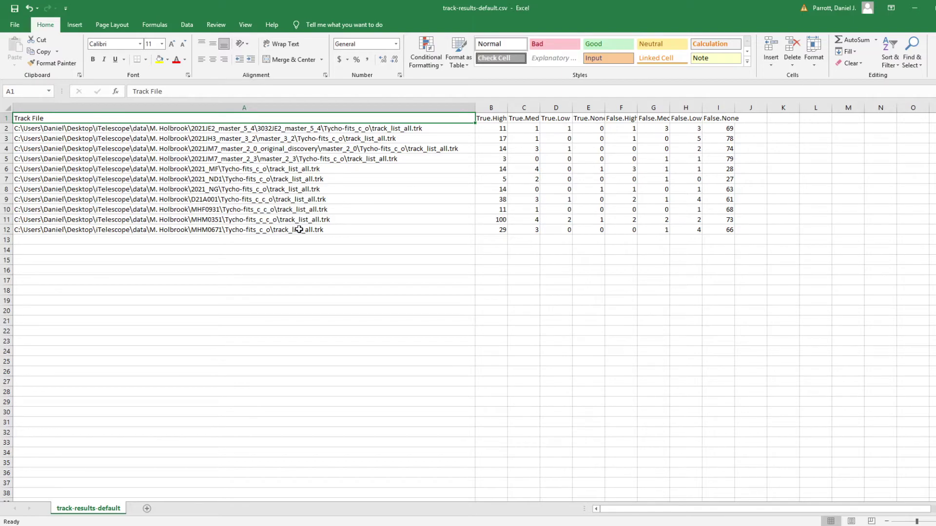
drag(489, 118, 588, 119)
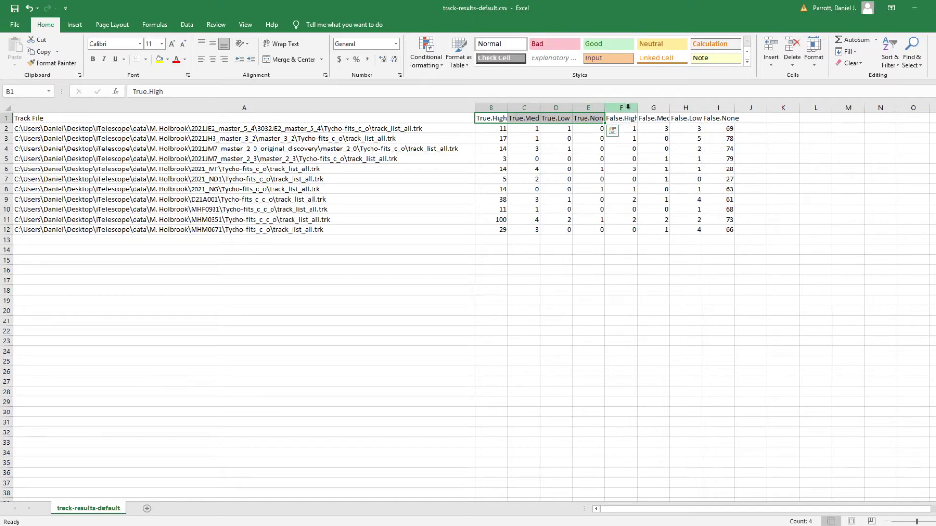
drag(620, 118, 722, 118)
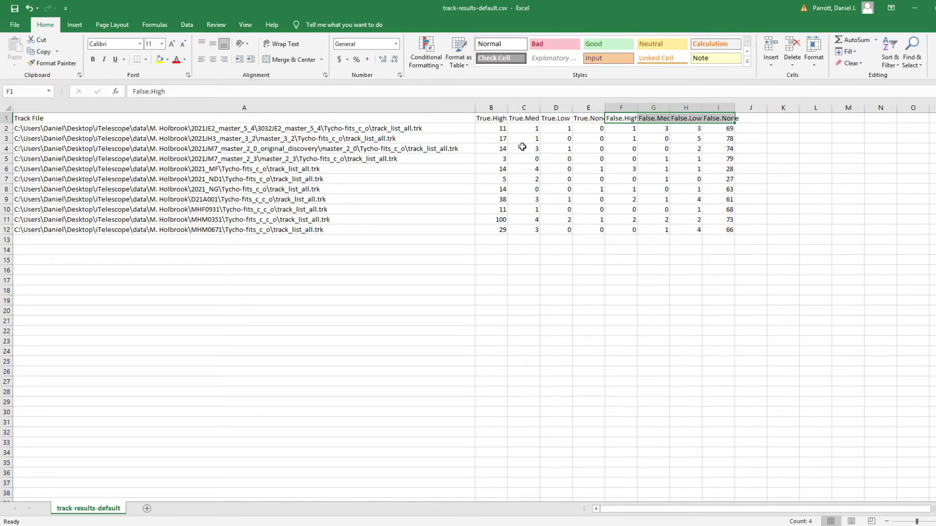
Check the sums of the True columns and calculate the True High and Medium share in B14 with =278/286
drag(497, 128, 582, 232)
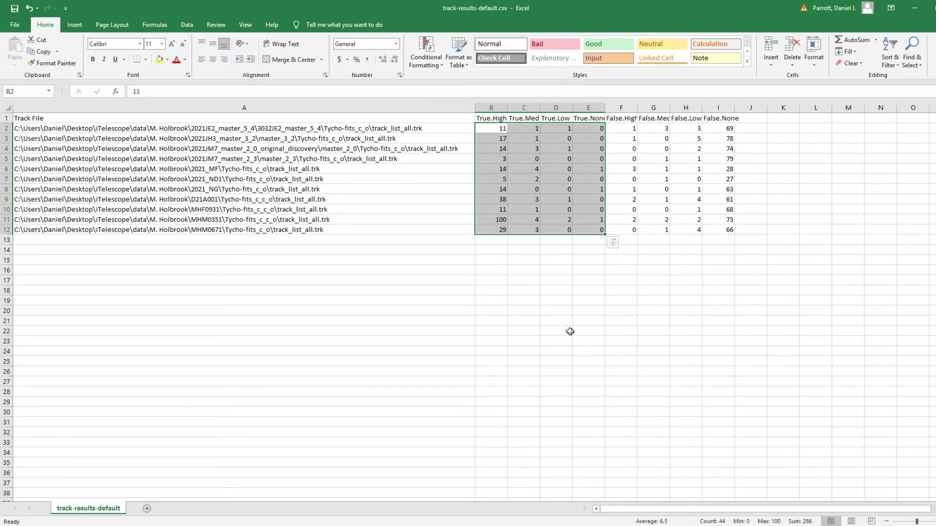
drag(493, 128, 533, 230)
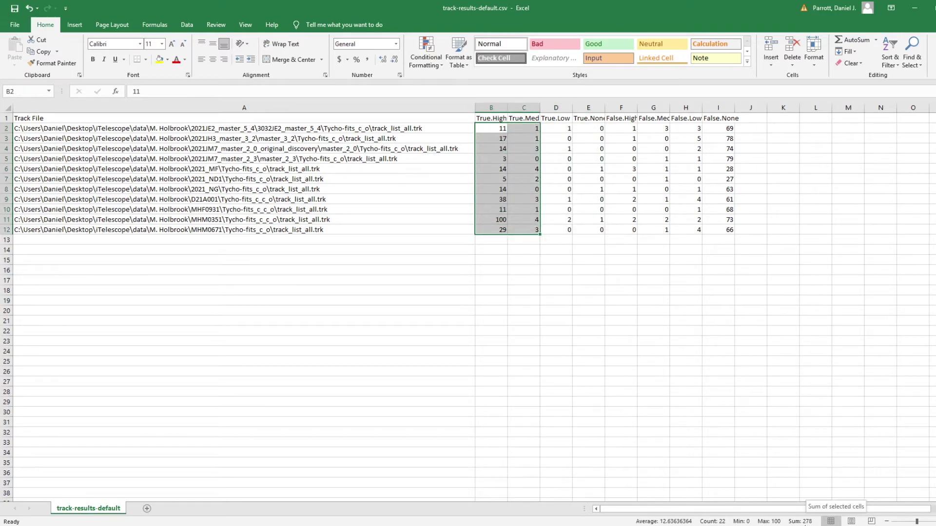
click(488, 252)
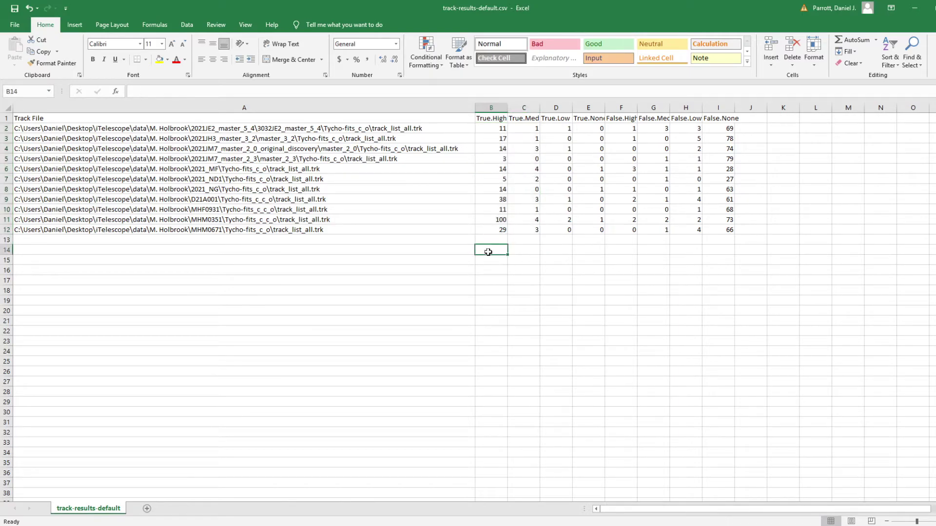
text(=278/286)
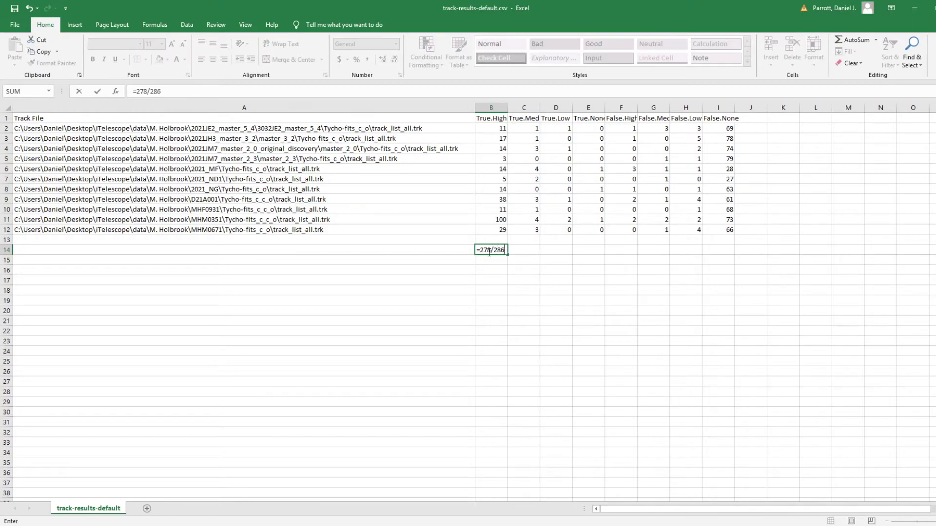
key(Return)
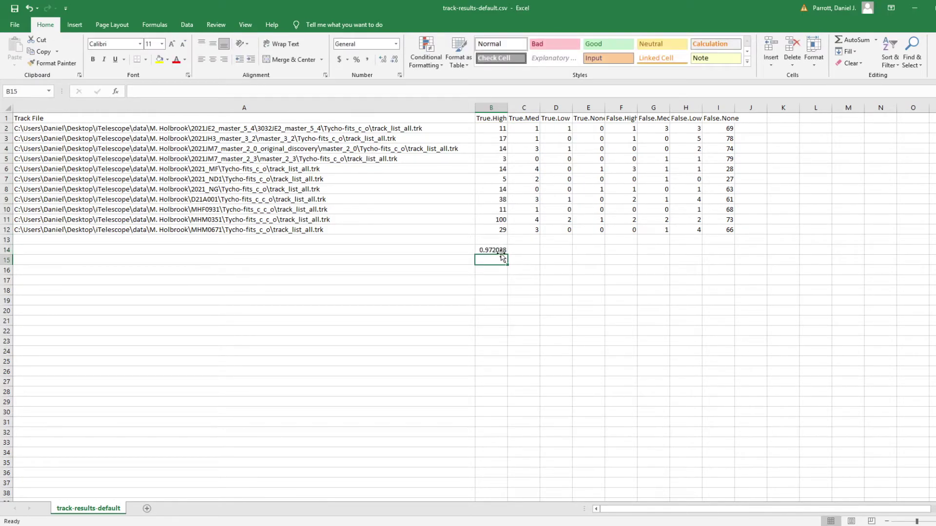
click(499, 250)
Check the sums of the False columns and calculate the False Low and None share in B15 with =710/730
drag(623, 129, 731, 242)
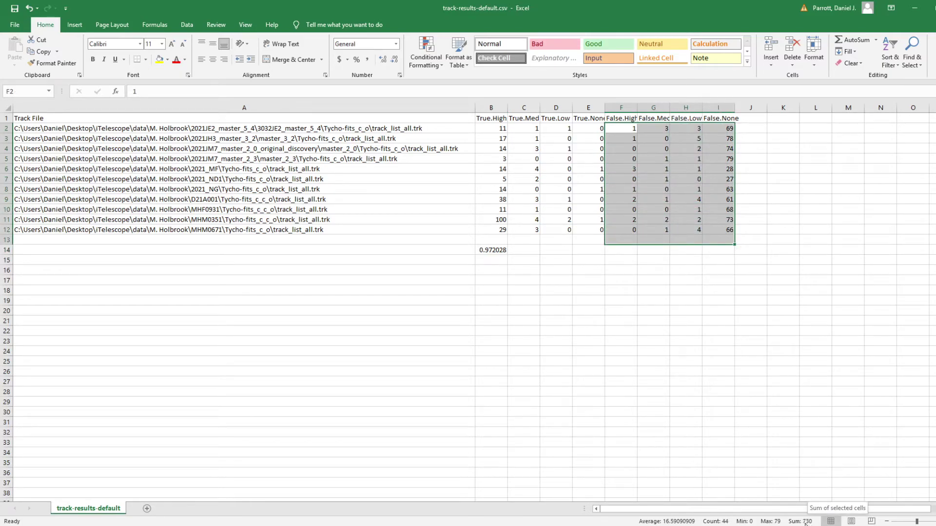
drag(689, 129, 724, 229)
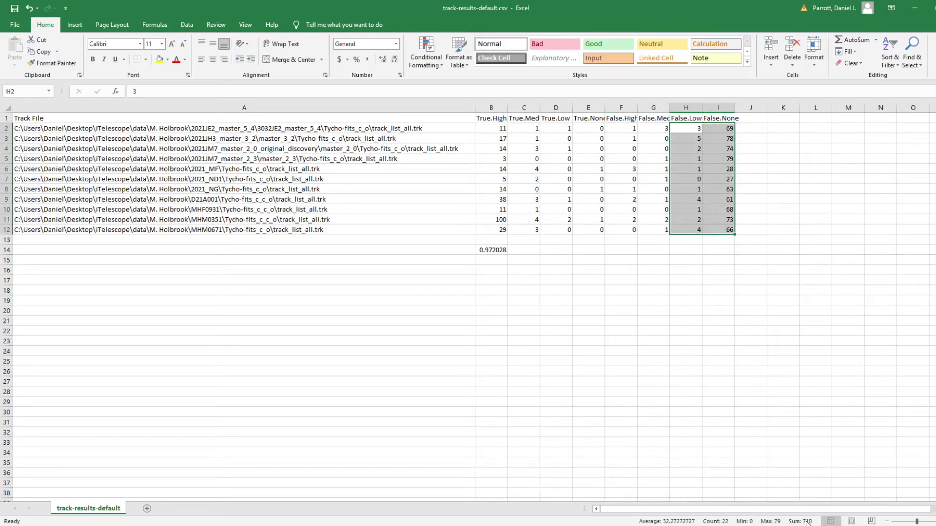
click(490, 260)
text(=)
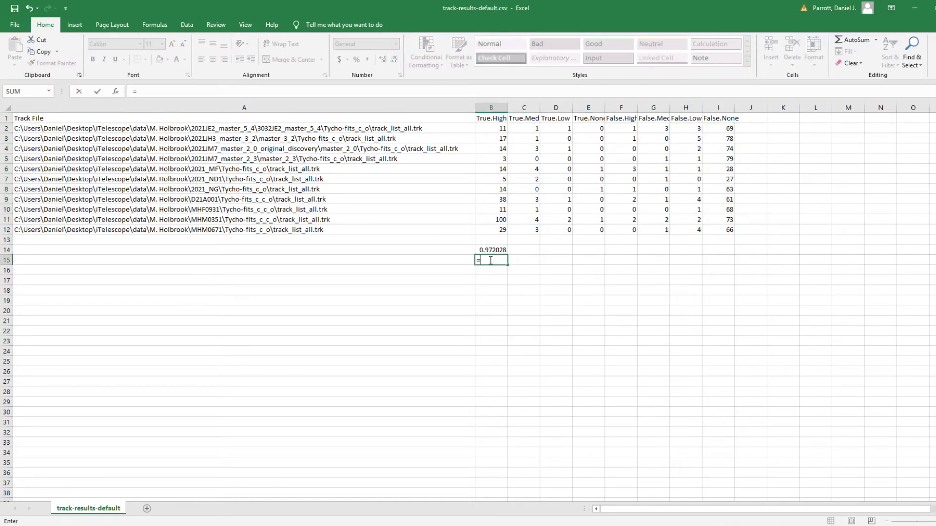
text(710/7)
key(Return)
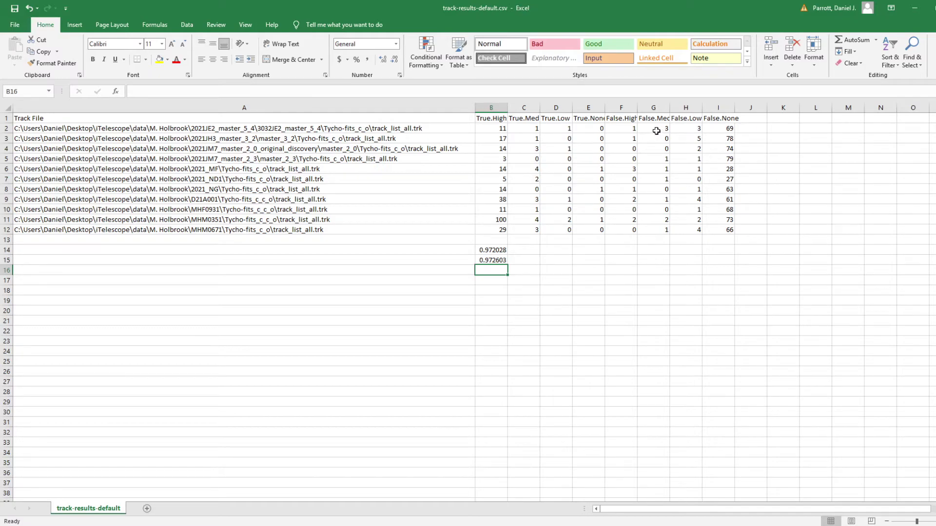
Compare the sums of False High/Medium, False Low/None, True Low/None and True High/Medium for the default model
drag(629, 129, 653, 232)
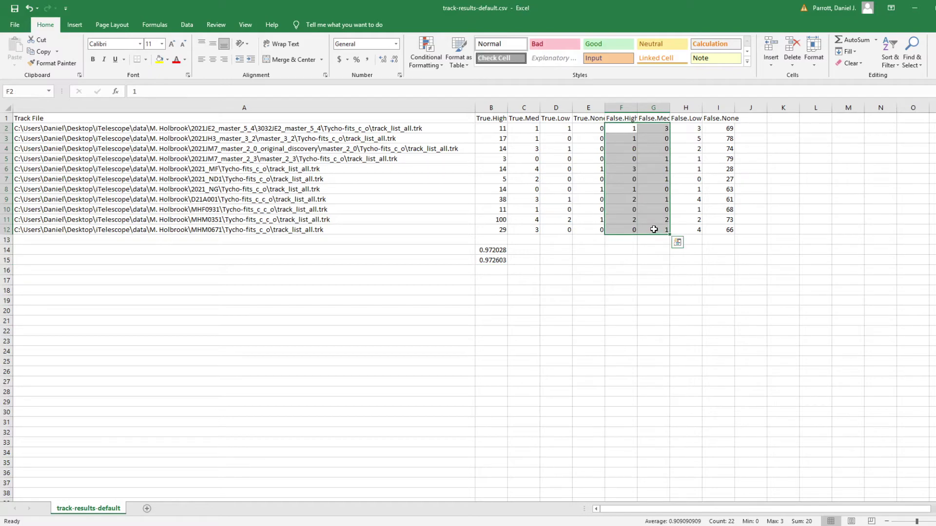
click(689, 130)
drag(689, 140, 713, 228)
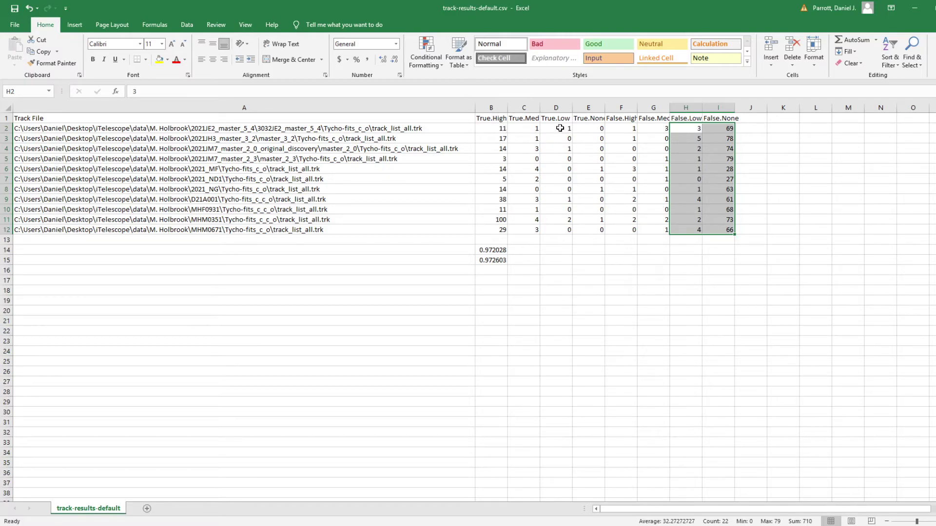
drag(560, 128, 599, 228)
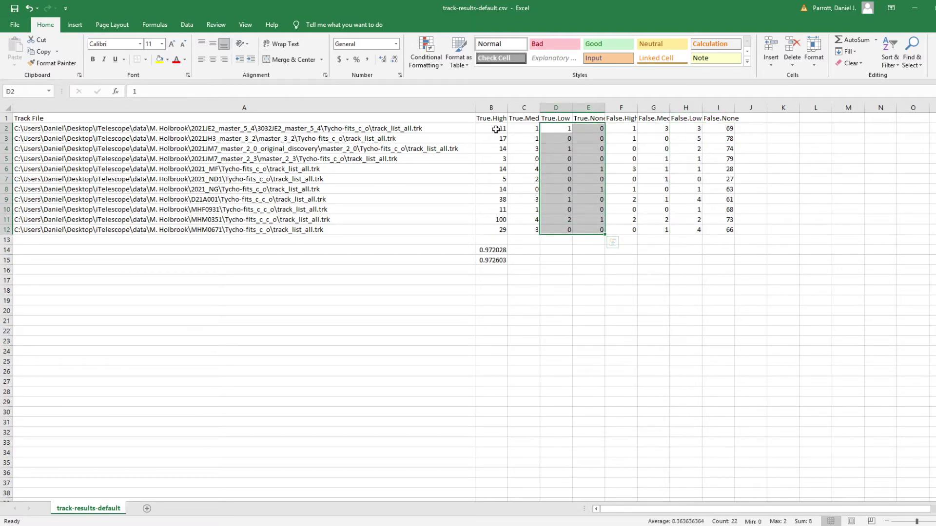
drag(496, 129, 495, 232)
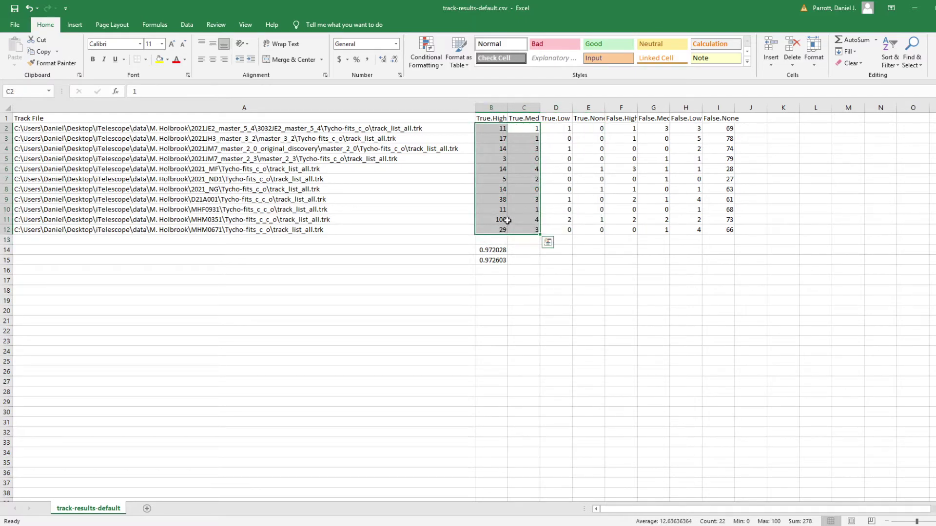
click(514, 273)
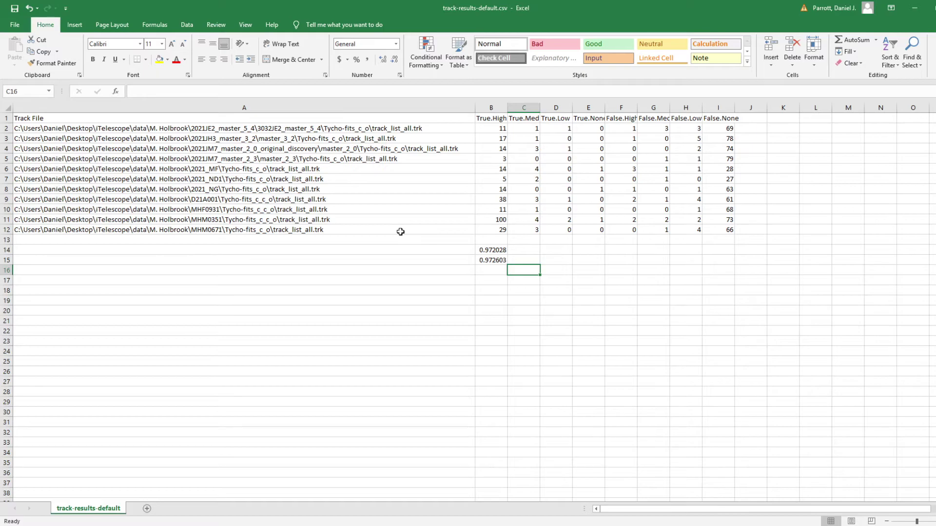
Return to the Tycho output folder and rename the new track-results.txt to track-results-custom-primary.csv
key(alt+Tab)
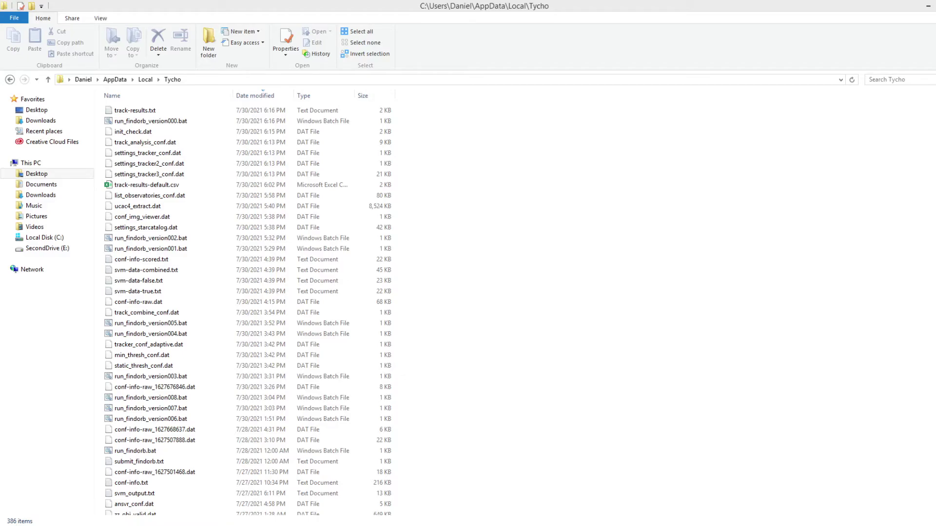
click(132, 112)
right_click(162, 110)
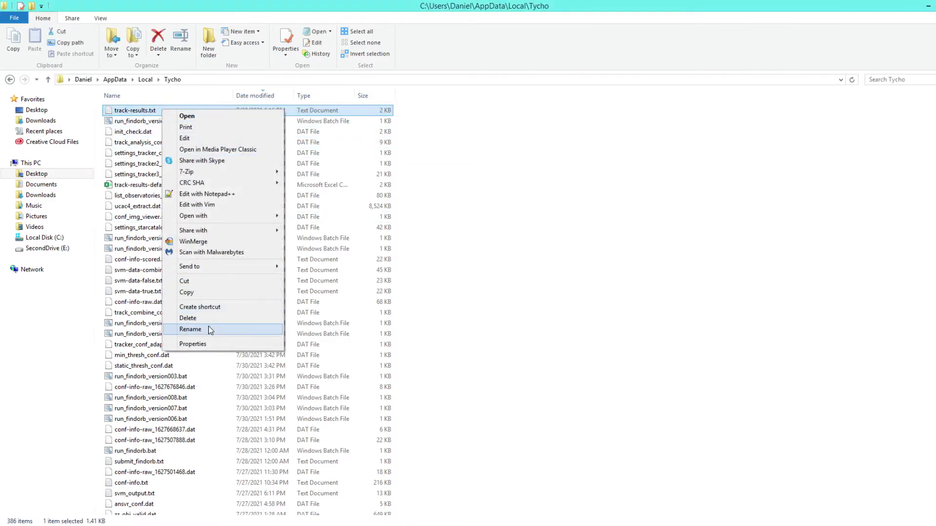
click(209, 330)
click(149, 110)
text(-results-.txt)
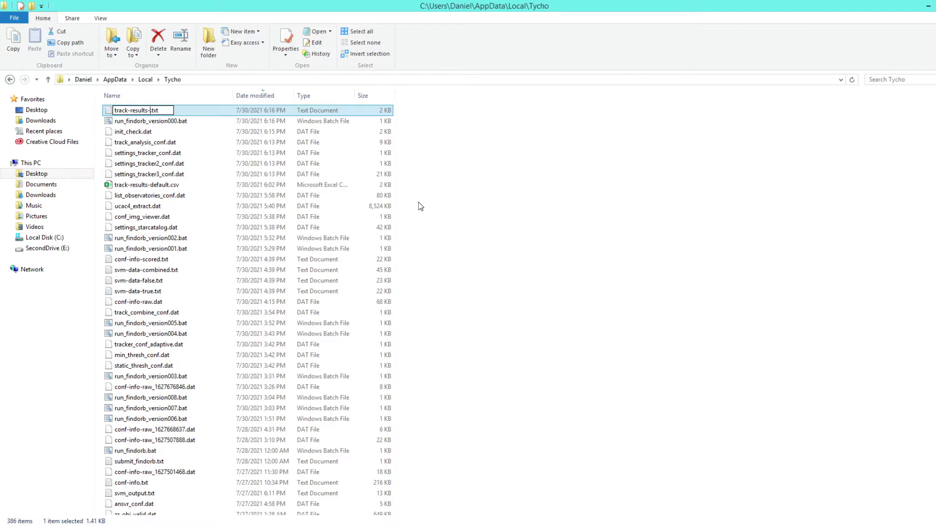
text(custom-primary.csv)
key(Delete)
key(Delete)
key(Delete)
key(Return)
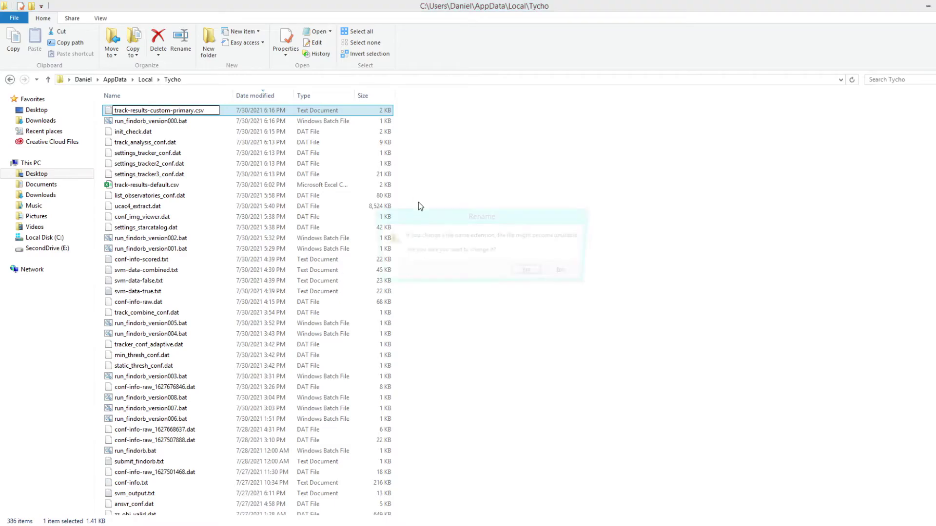
click(529, 272)
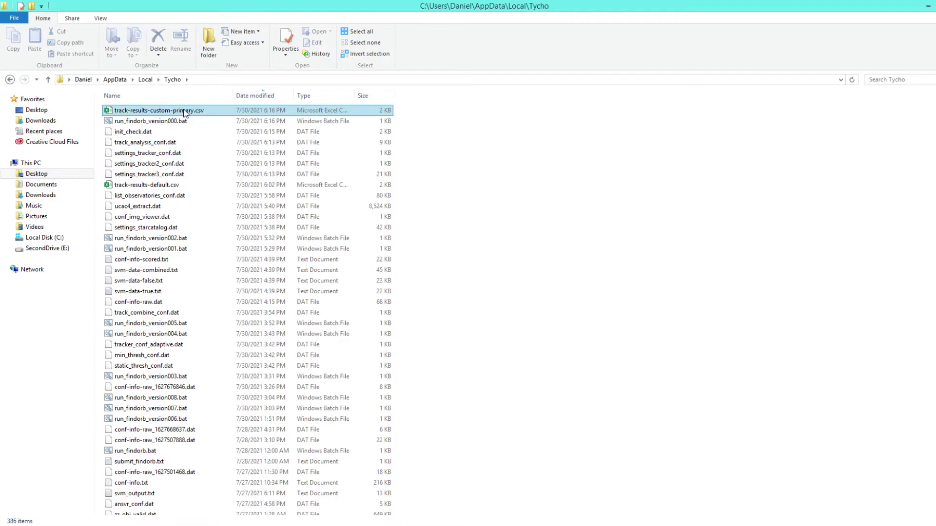
Bring up track-results-custom-primary.csv in Excel and fit the Track File column to its contents
key(alt+Tab)
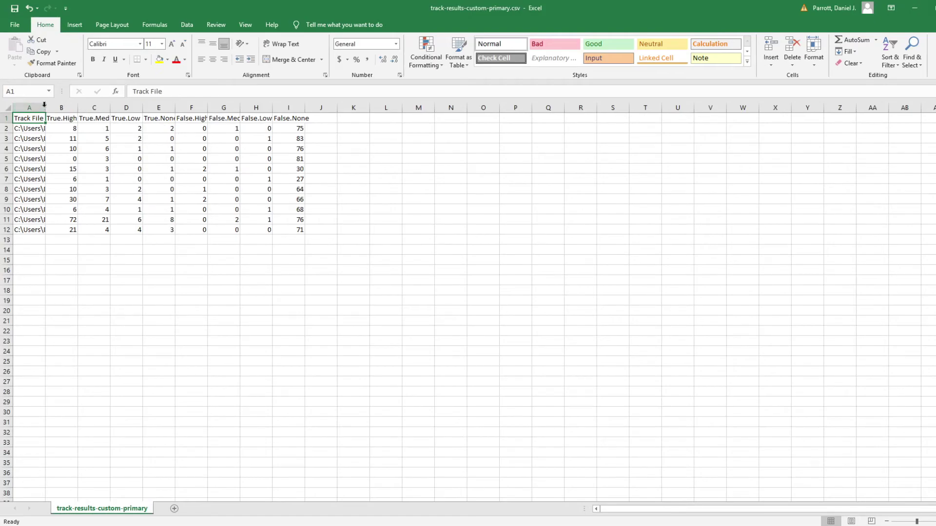
double_click(43, 107)
Check the custom model's True column sums and calculate the True High and Medium share in B14 with =247/286
drag(498, 129, 589, 232)
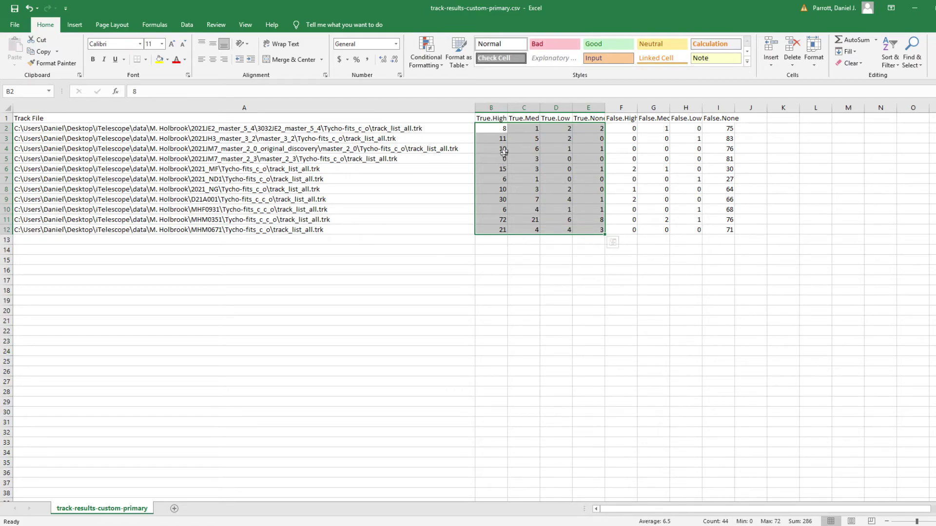
drag(497, 129, 525, 229)
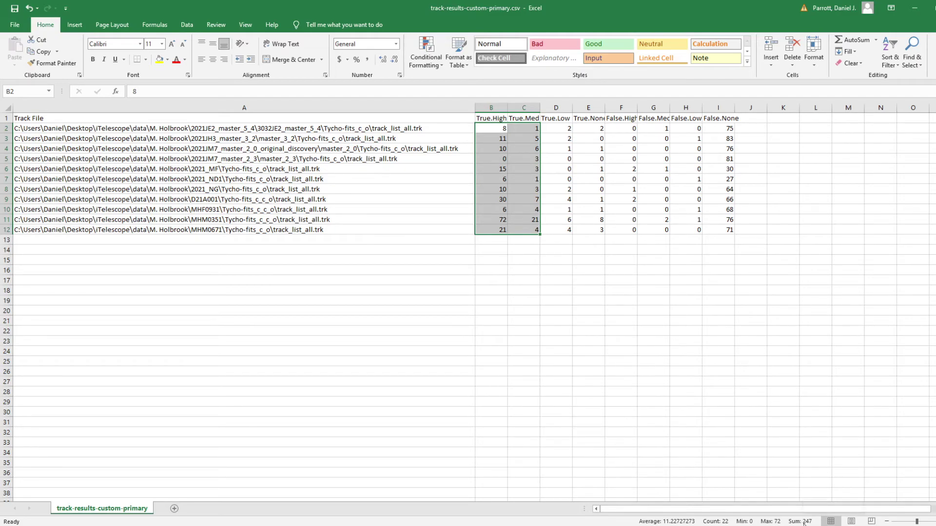
click(493, 251)
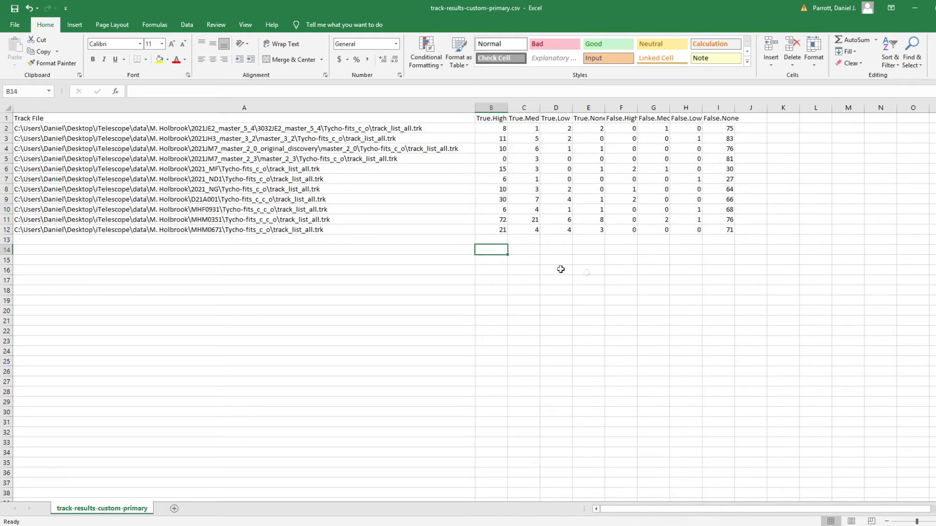
text(=247/286)
key(Return)
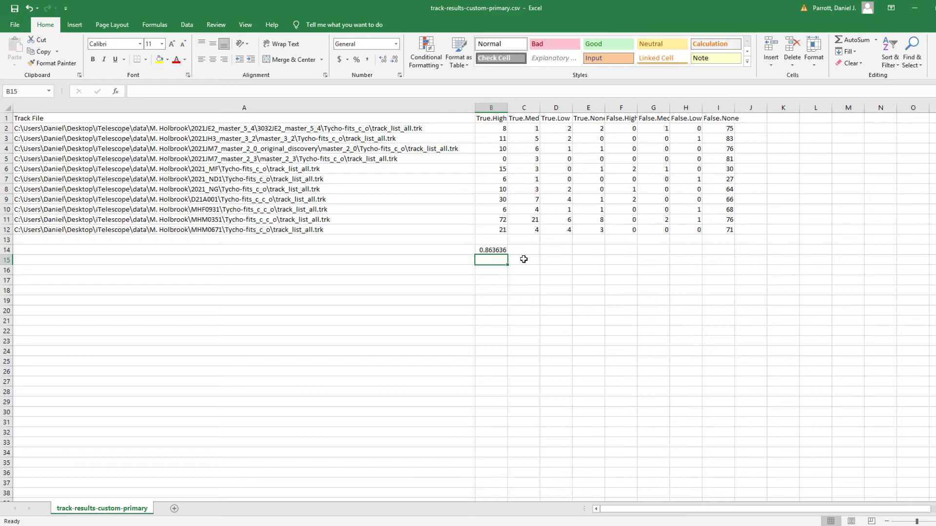
Check the custom model's False column sums and calculate the False Low and None share in B15 with =721/730
drag(626, 128, 730, 229)
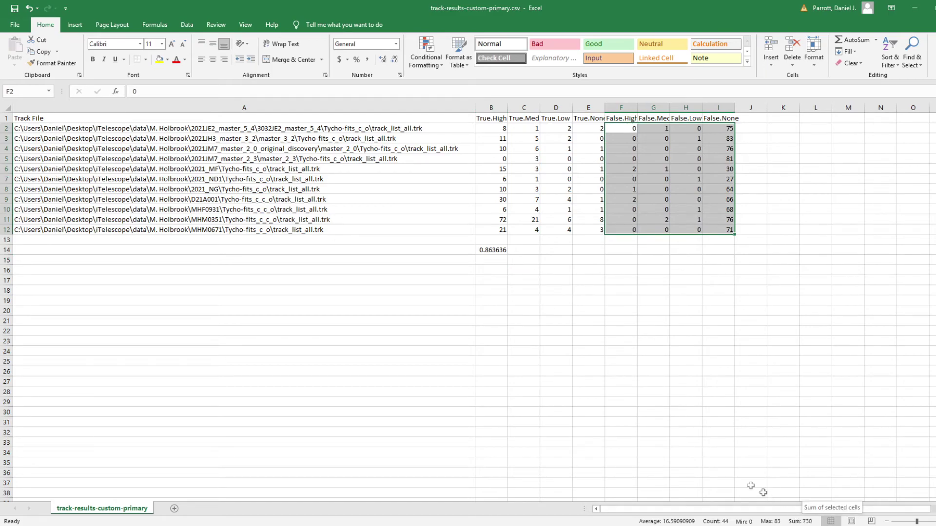
drag(692, 129, 732, 232)
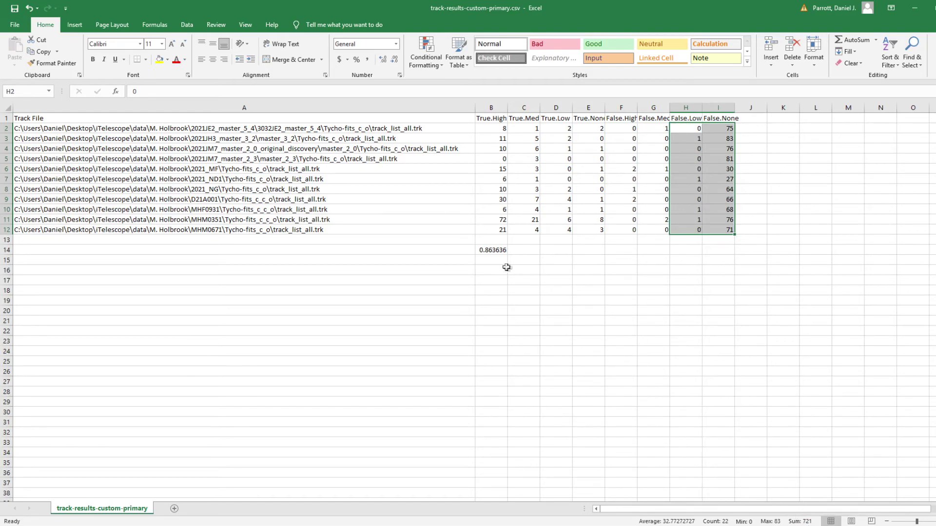
click(493, 260)
text(=)
text(7)
text(21/730)
key(Return)
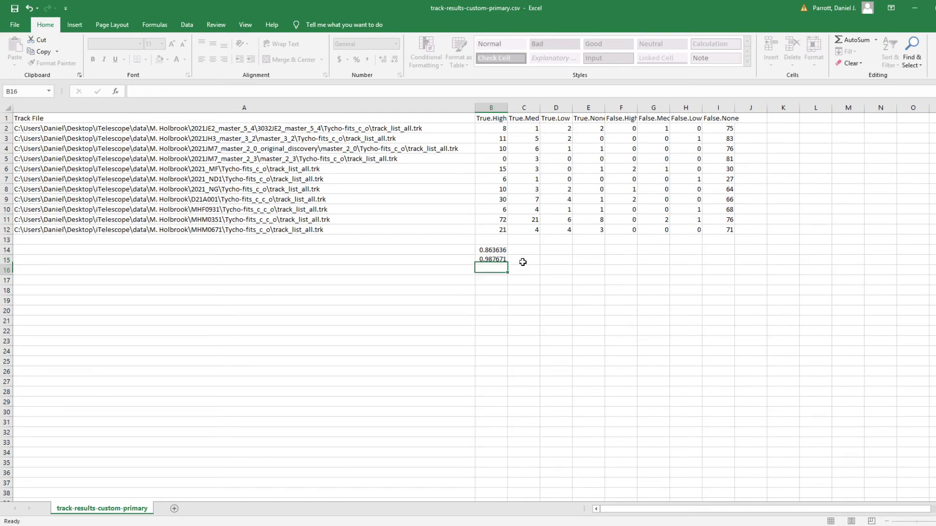